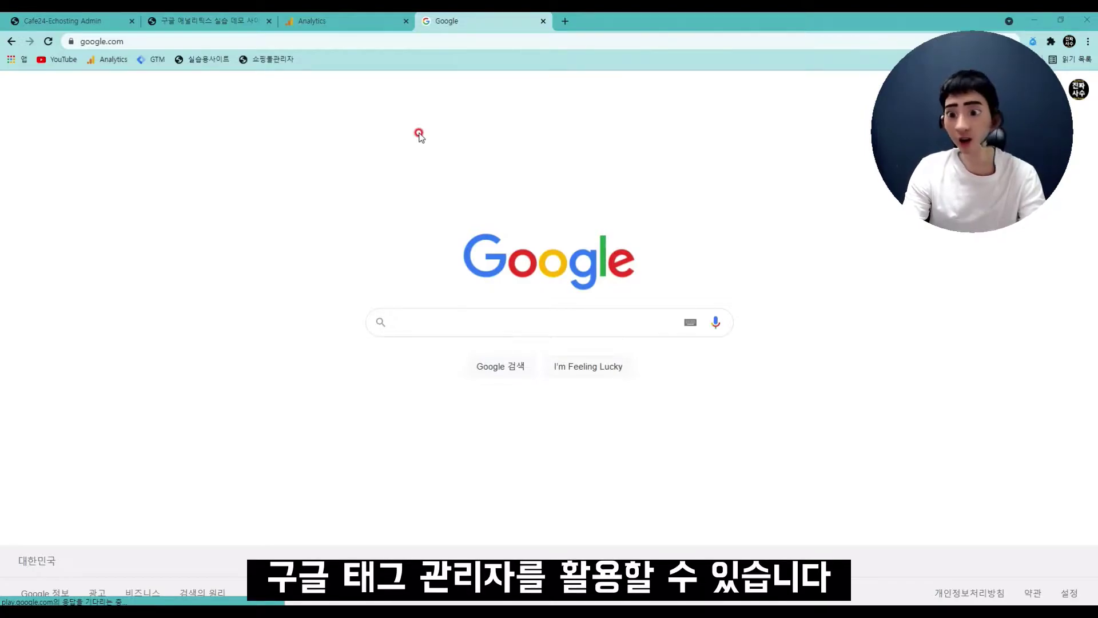
- Search Google for "구글 태그 매니저" and open the Google Tag Manager site
left_click(435, 322)
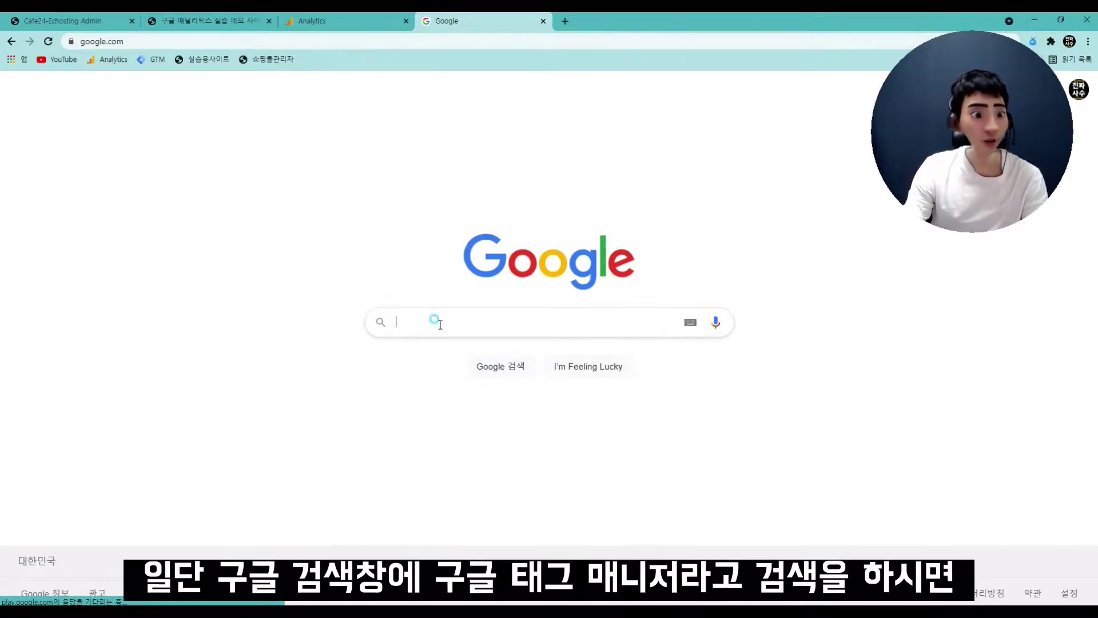
type("귀")
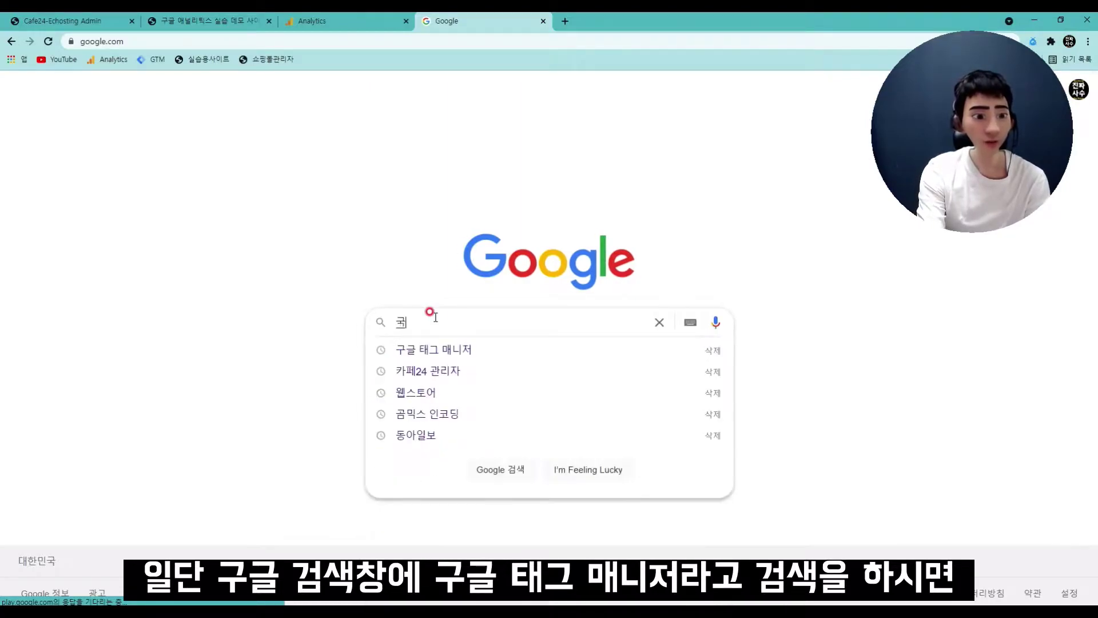
type("글 태그 매니저")
key("Return")
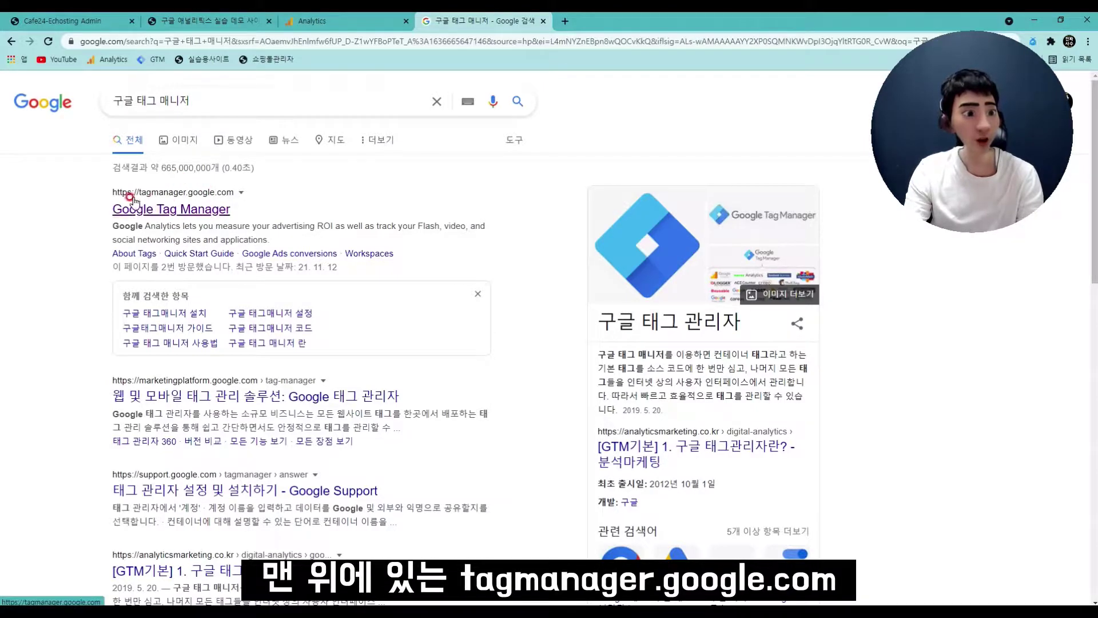
left_click(215, 210)
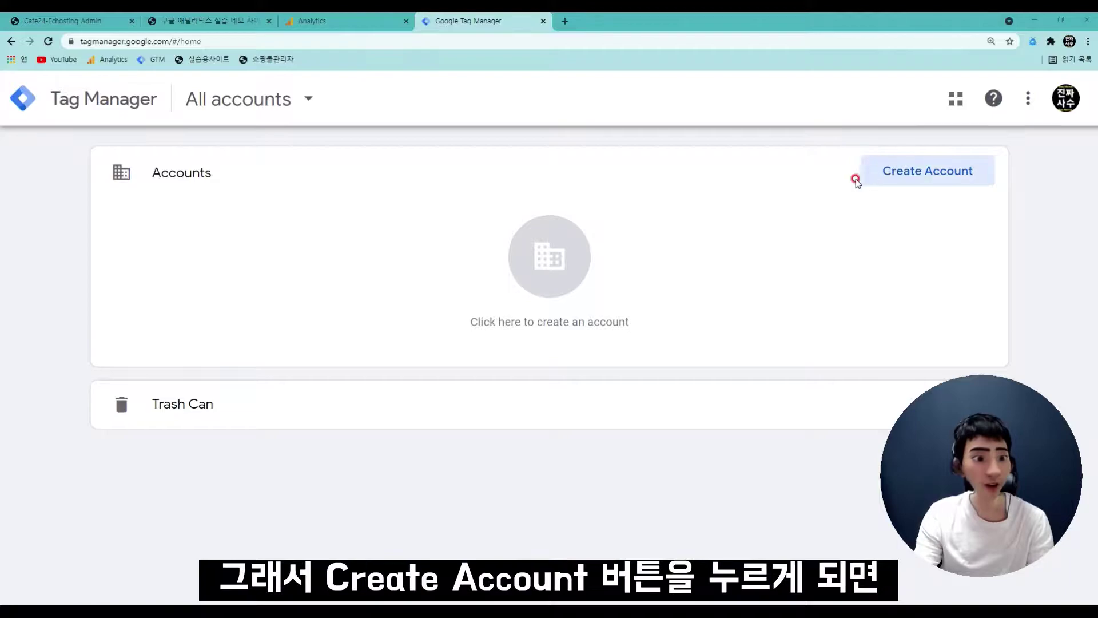
- Start creating a new Tag Manager account and name it "진짜사수"
left_click(904, 176)
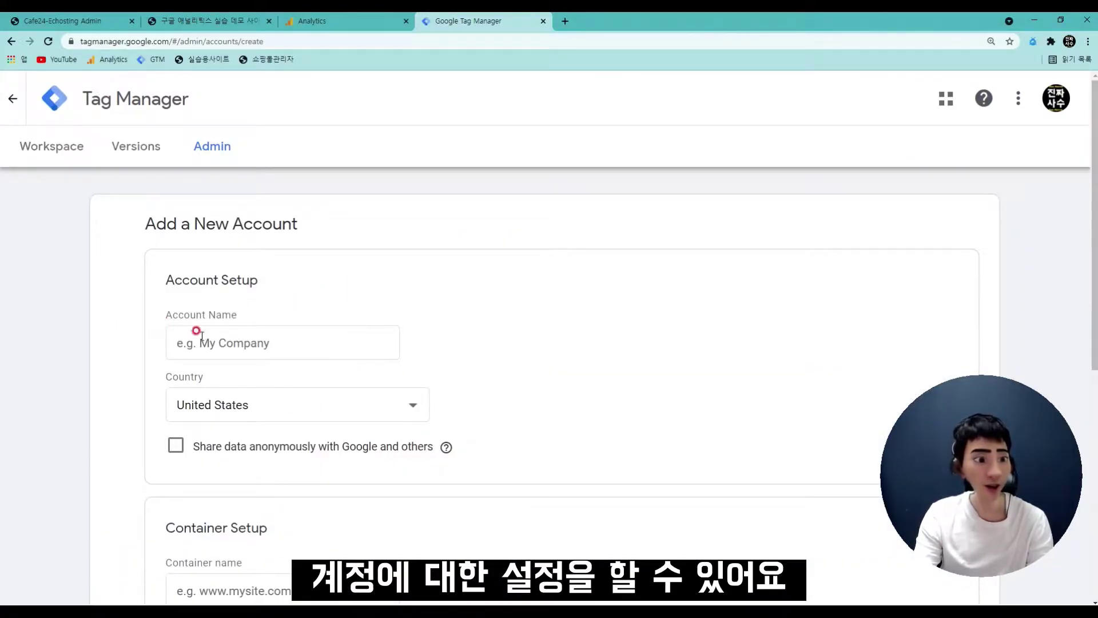
scroll(245, 342, "down", 2)
left_click(232, 227)
type("wl")
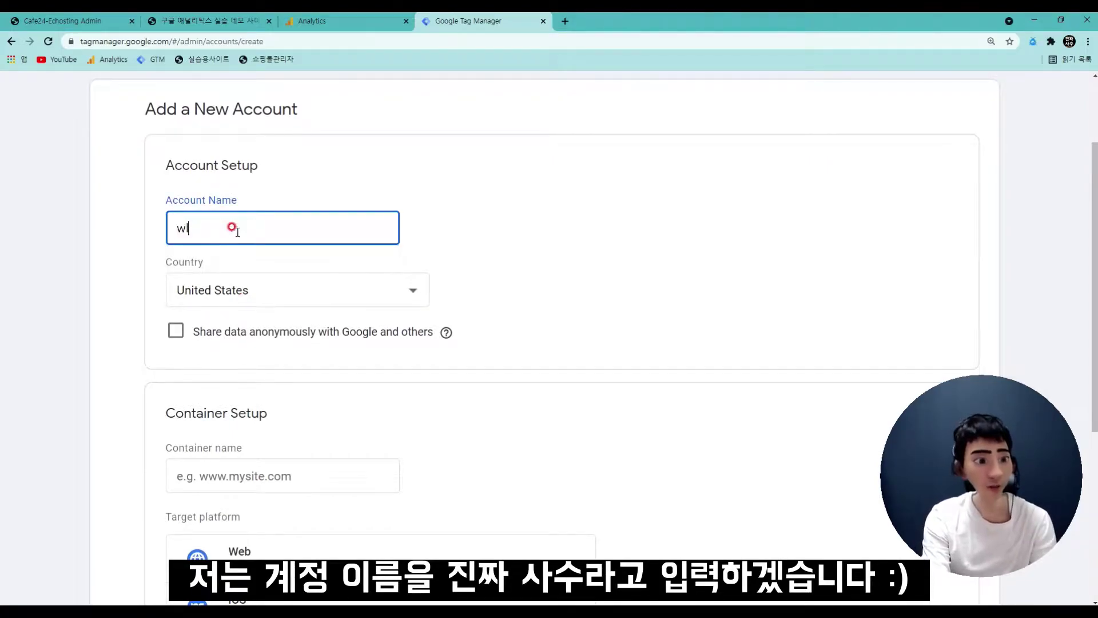
key("BackSpace")
key("BackSpace")
type("진짜사수")
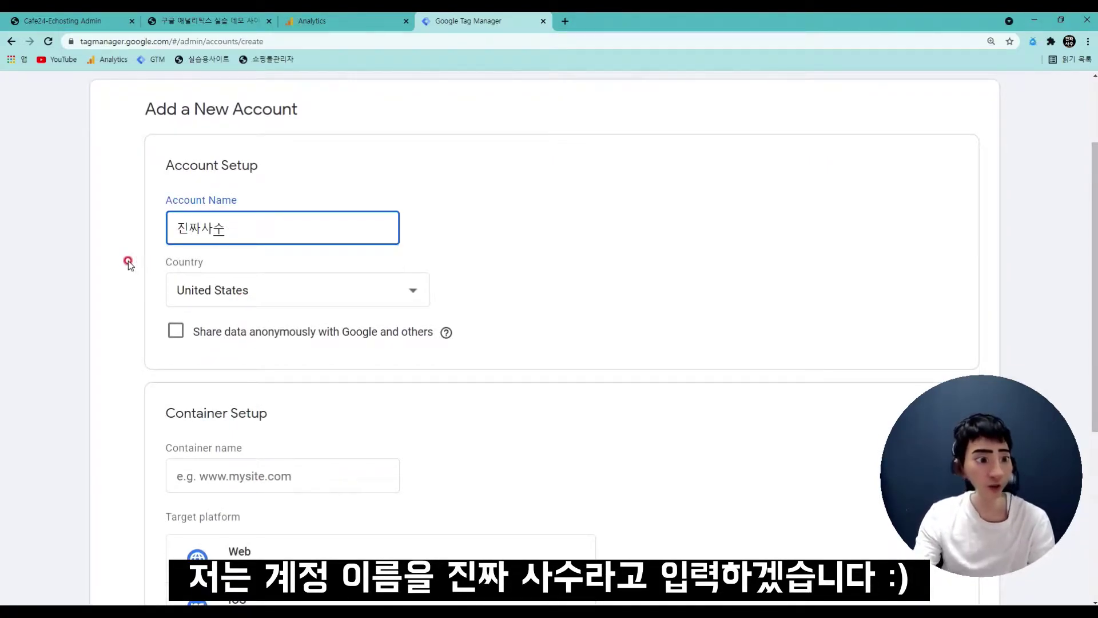
- Set the account's country to South Korea and enable sharing data anonymously with Google and others
left_click(226, 289)
scroll(307, 350, "down", 3)
scroll(300, 457, "up", 6)
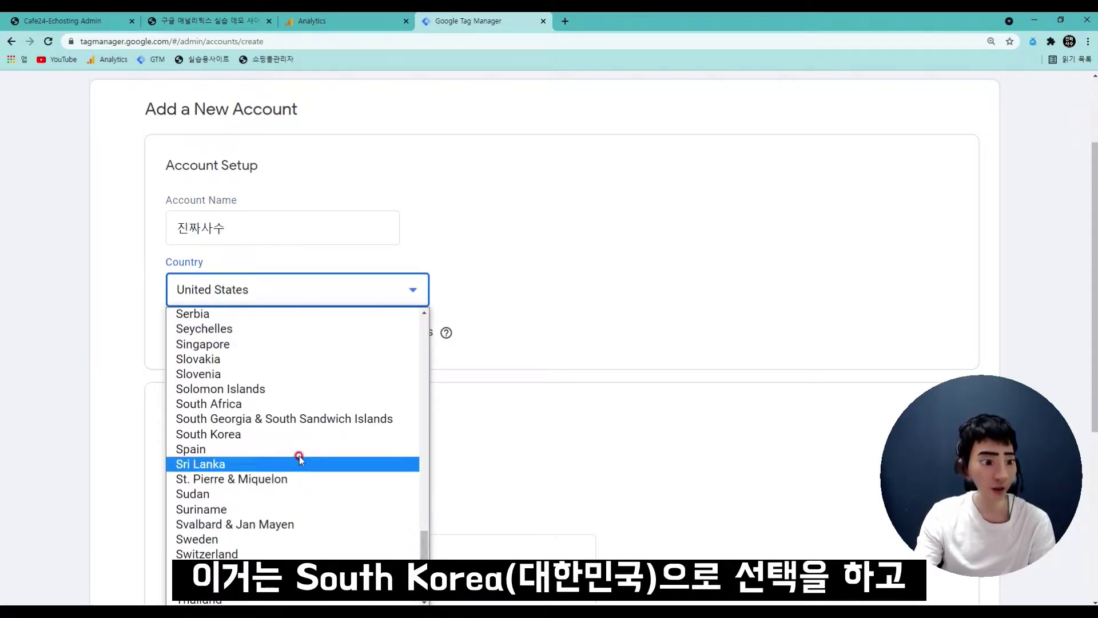
left_click(257, 434)
left_click(123, 316)
left_click(223, 339)
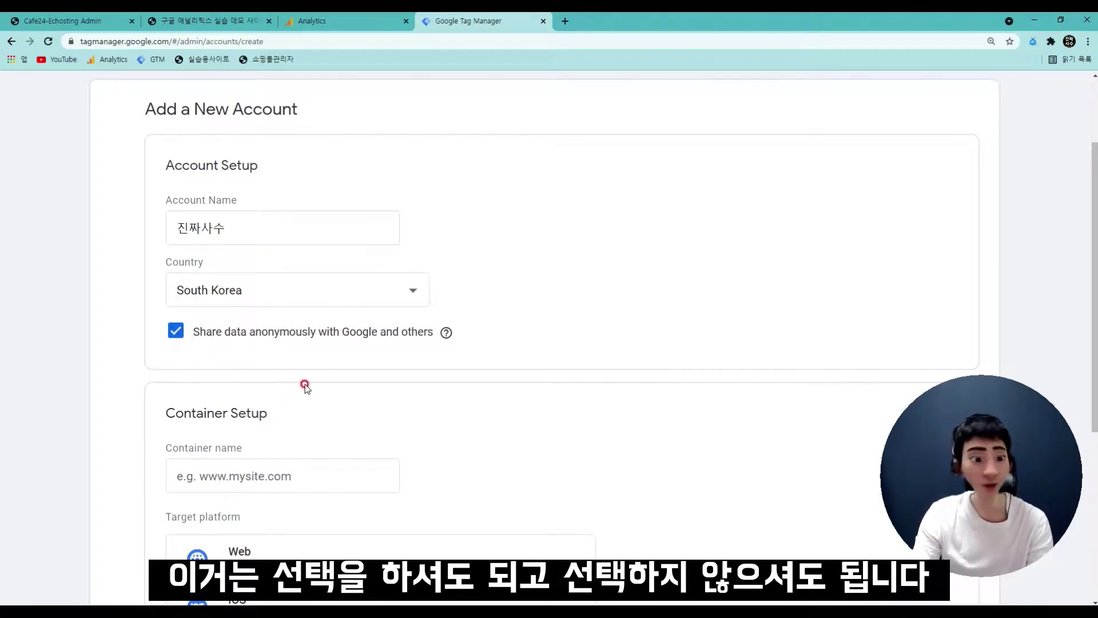
scroll(303, 385, "down", 2)
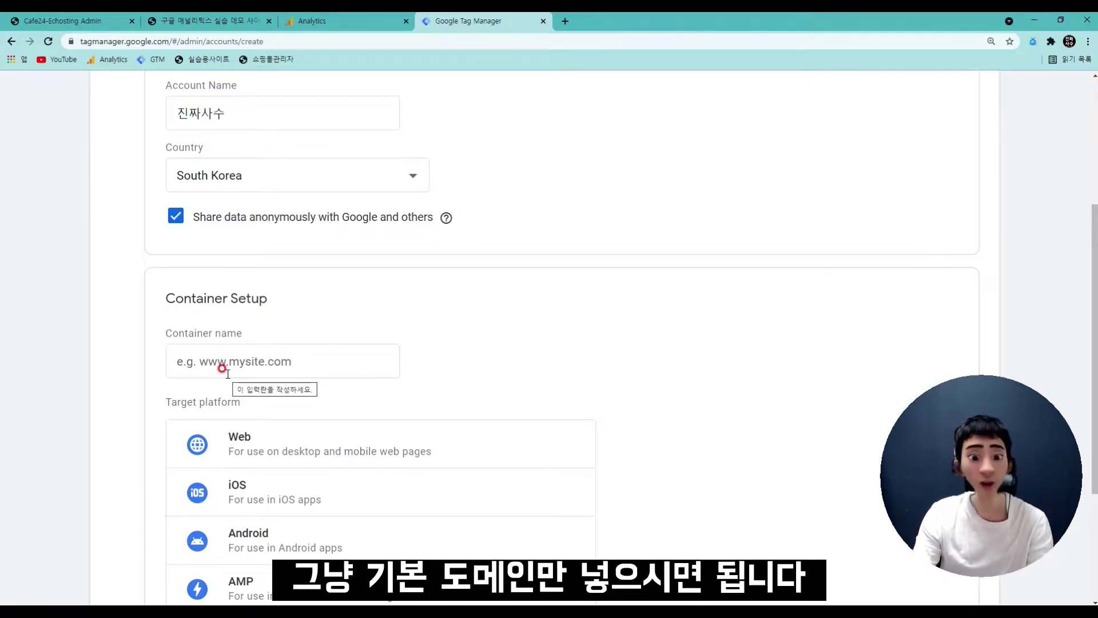
left_click(224, 365)
left_click(150, 341)
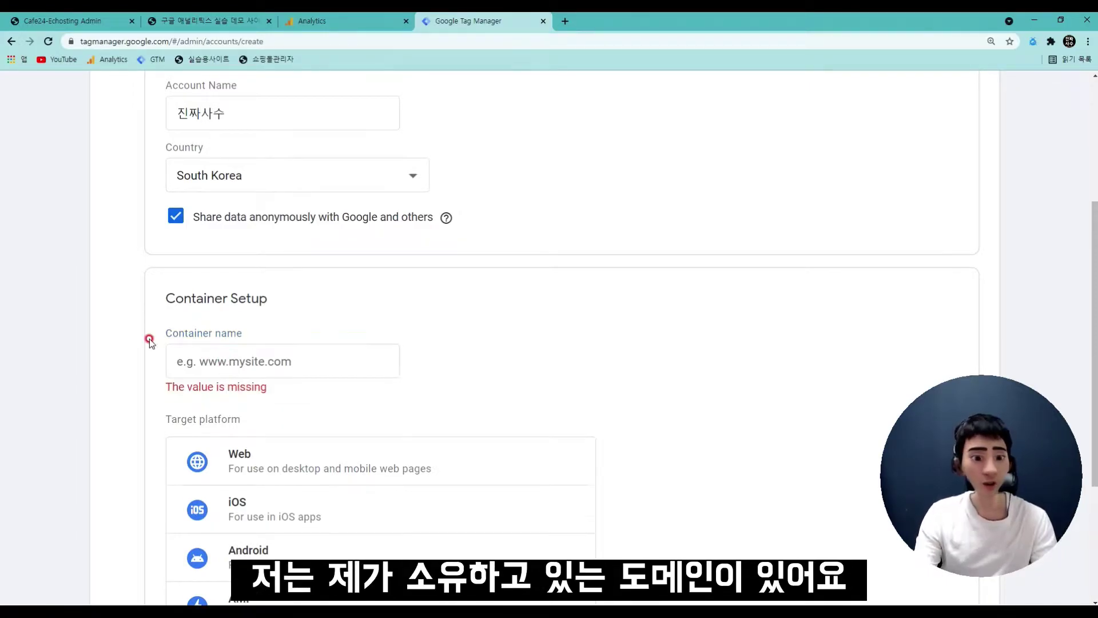
left_click(197, 355)
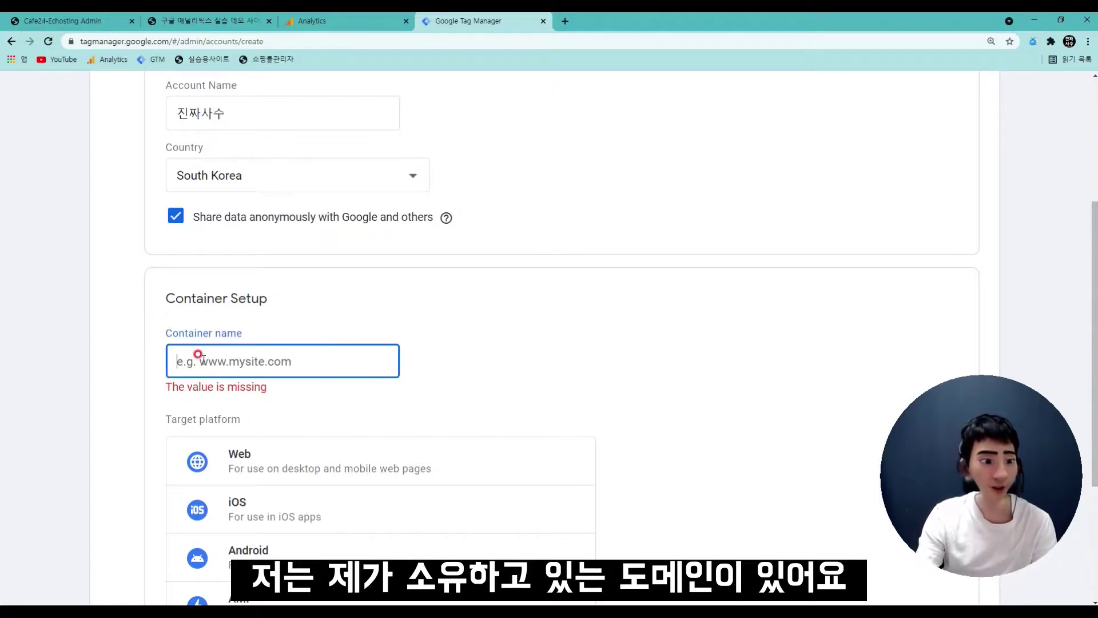
type("www.goodeal.kr")
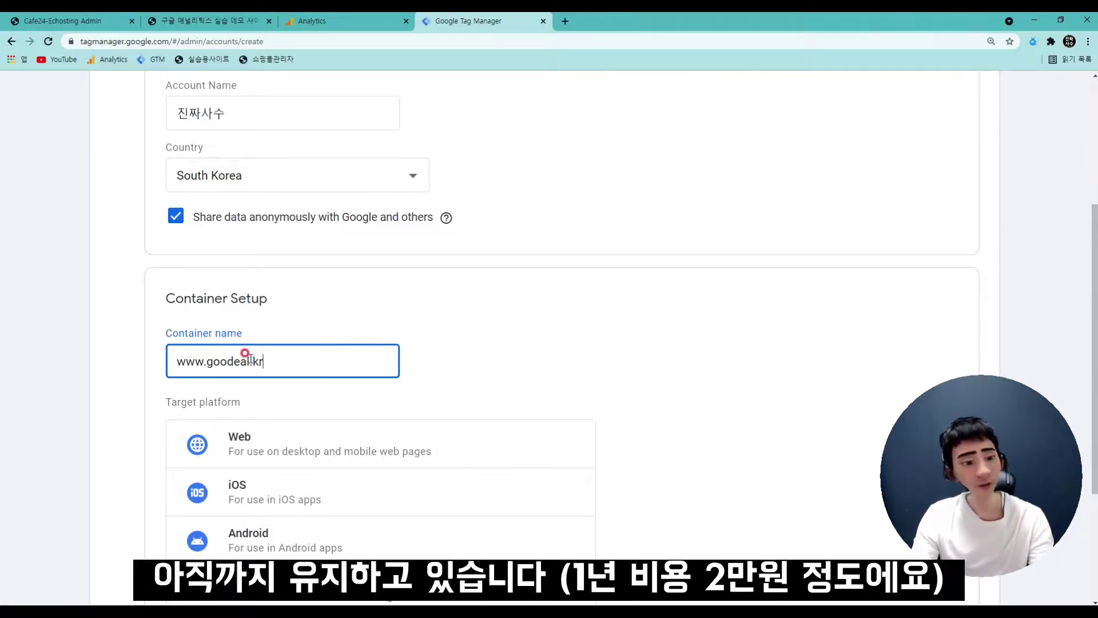
left_click(522, 350)
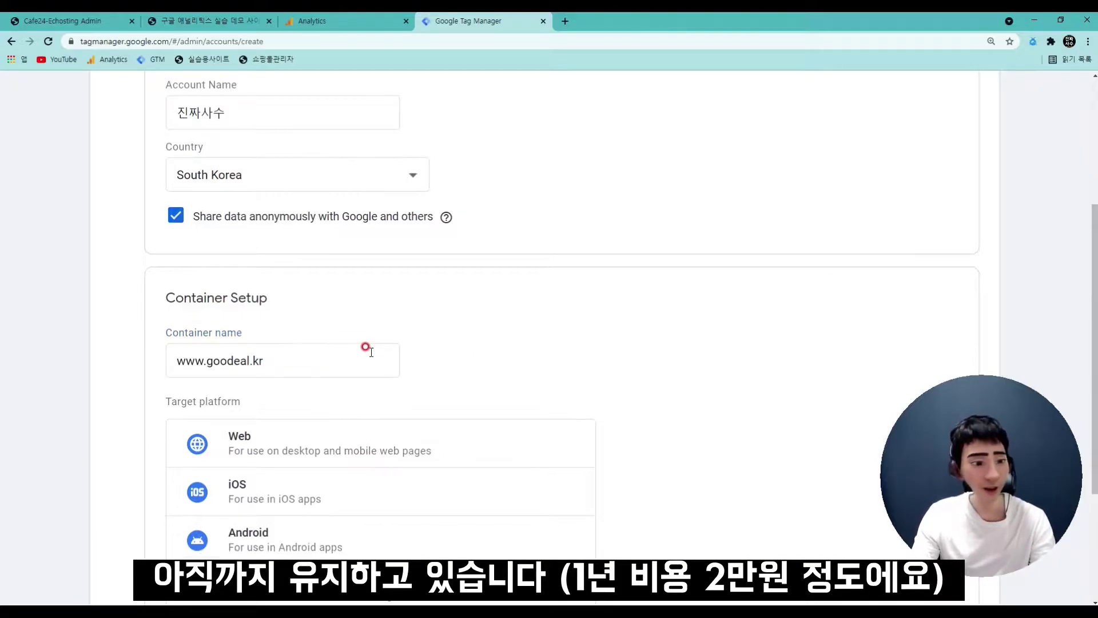
- Choose Web as the container's target platform and create the account
scroll(368, 345, "down", 1)
scroll(348, 352, "down", 1)
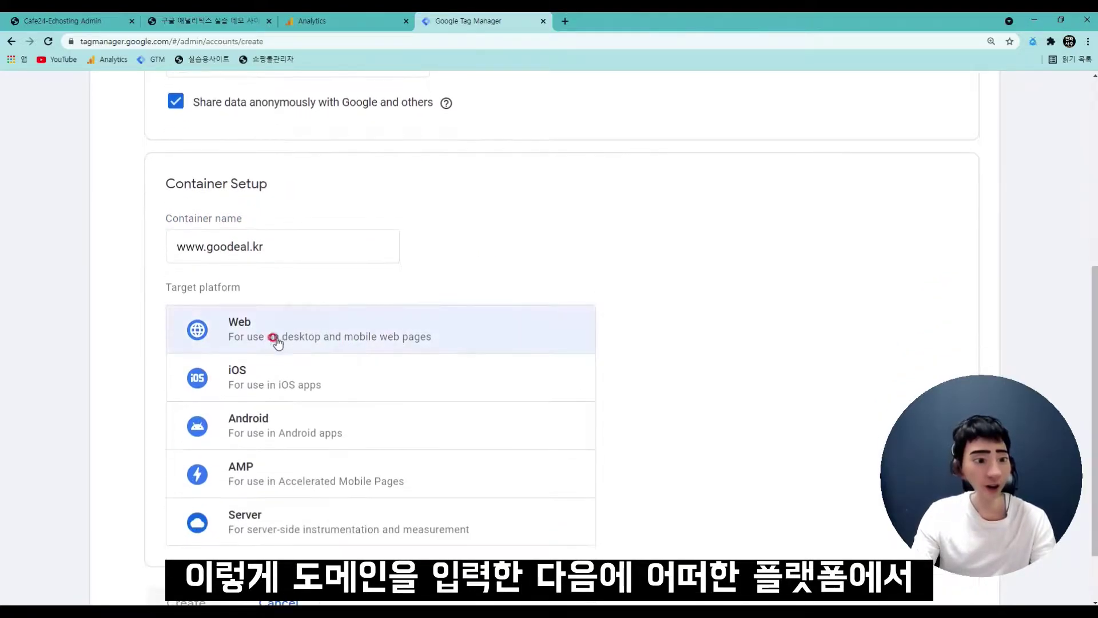
scroll(238, 318, "down", 1)
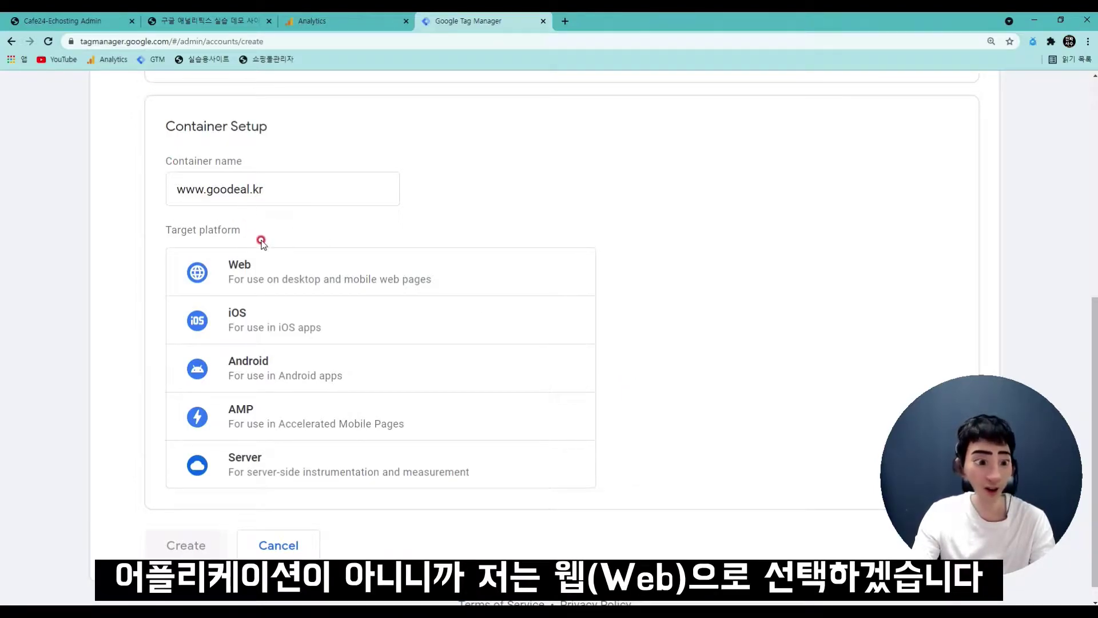
left_click(280, 276)
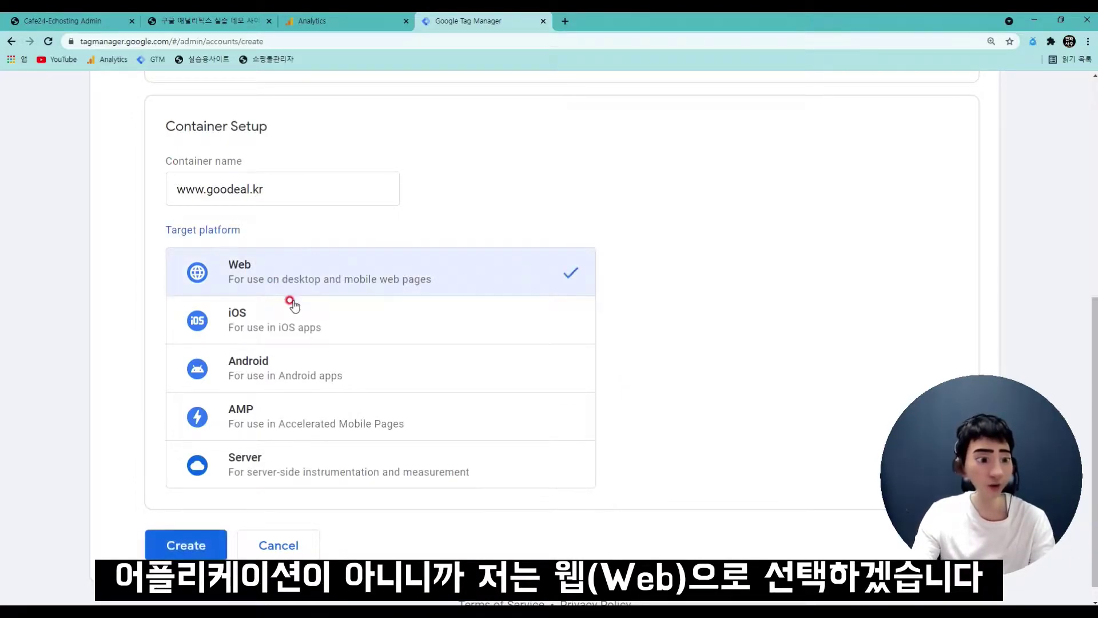
left_click(184, 544)
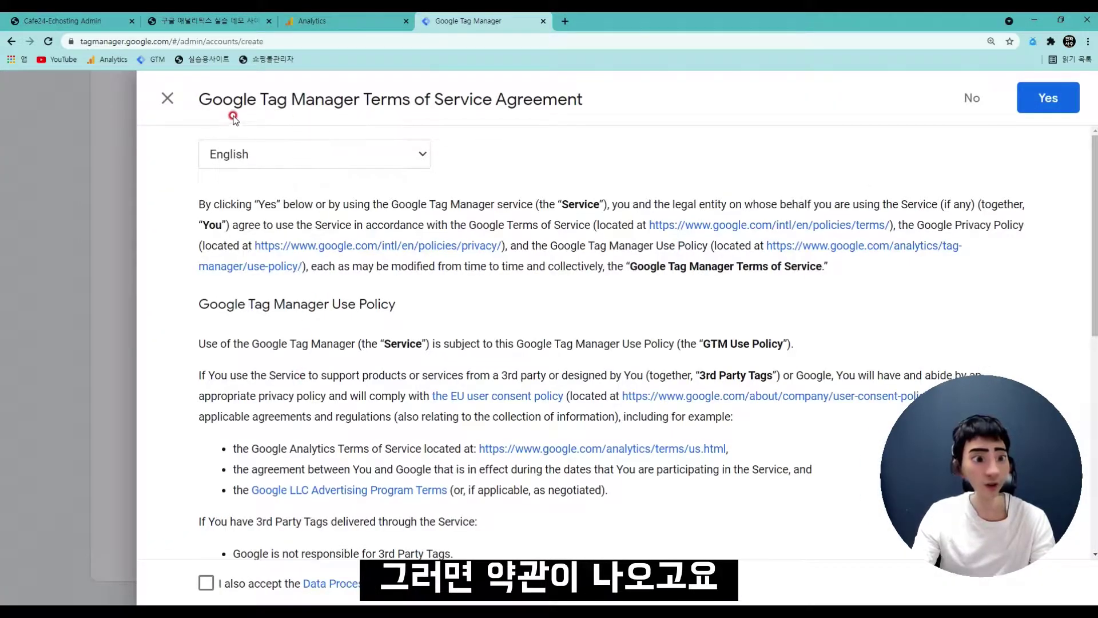
- Accept the data processing terms and agree to the Google Tag Manager Terms of Service
scroll(417, 189, "down", 8)
scroll(530, 179, "up", 8)
left_click(206, 583)
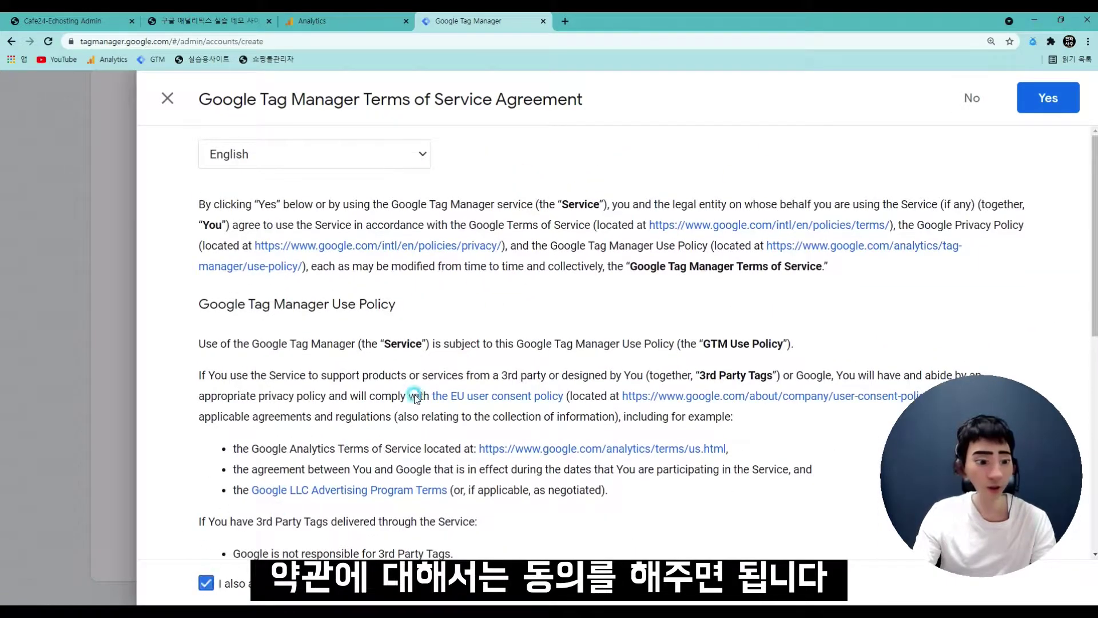
left_click(1049, 99)
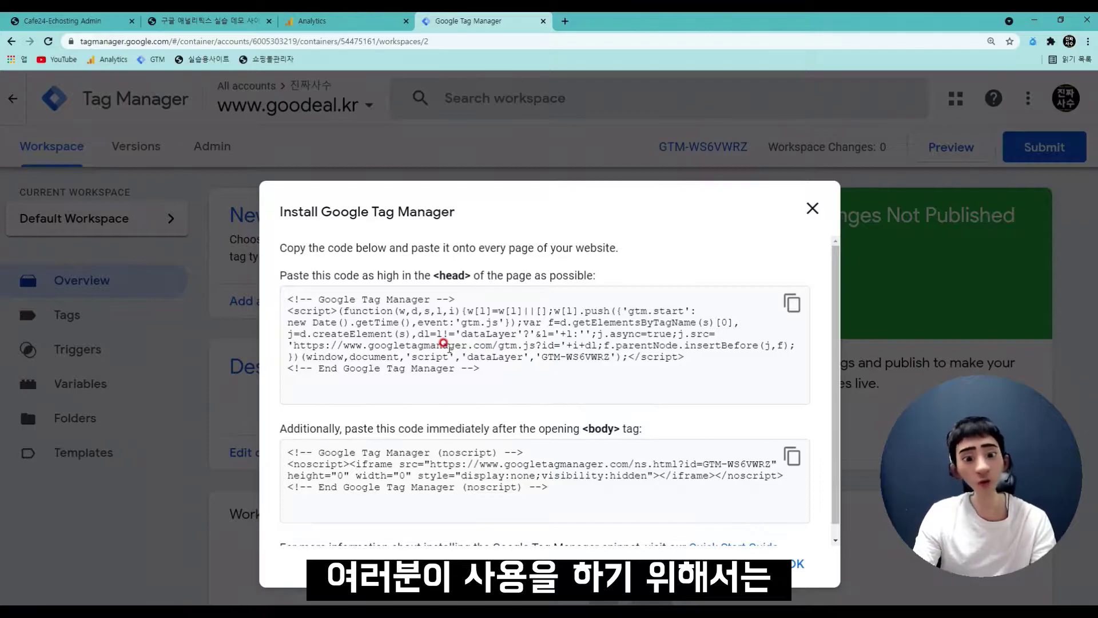
- Examine the two installation snippets and the instructions on where to paste them in the head and body of the page
left_click(537, 385)
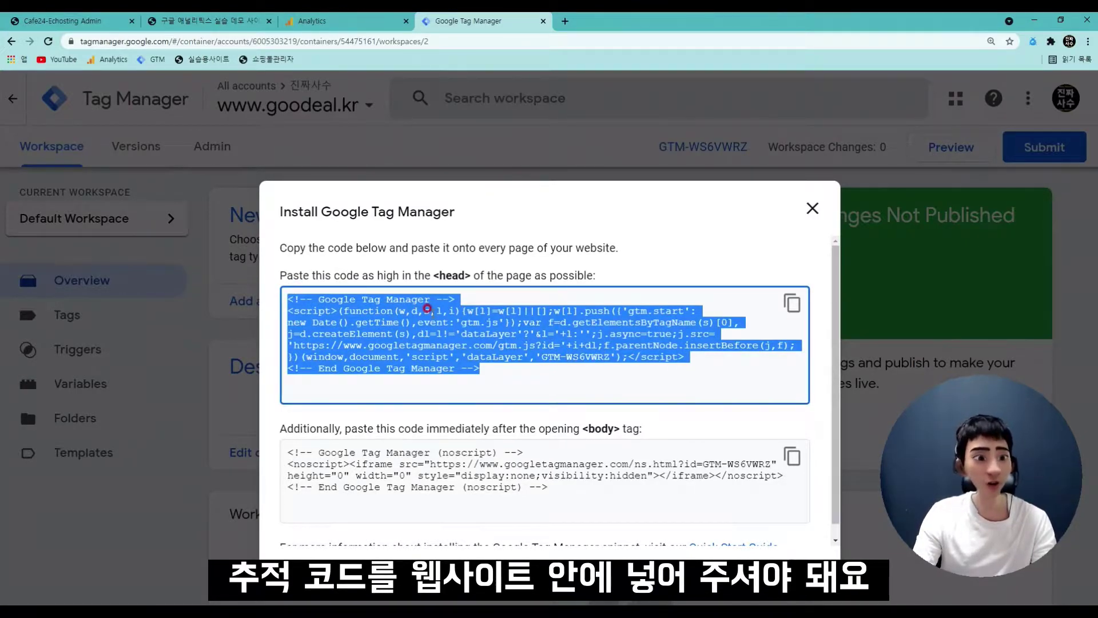
left_click(444, 345)
left_click(475, 366)
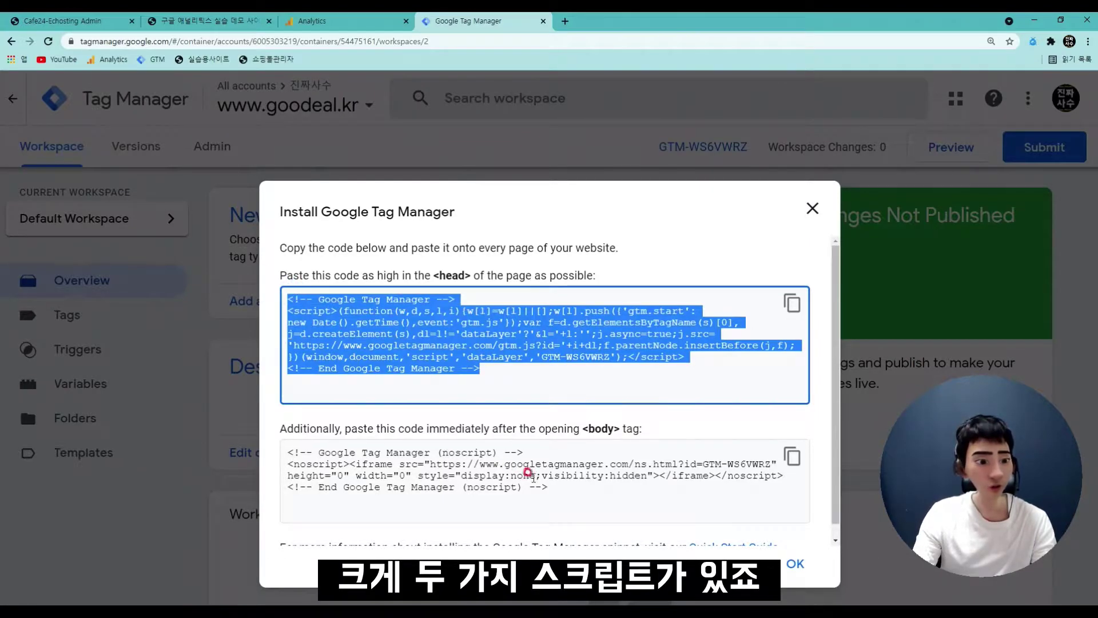
left_click(516, 467)
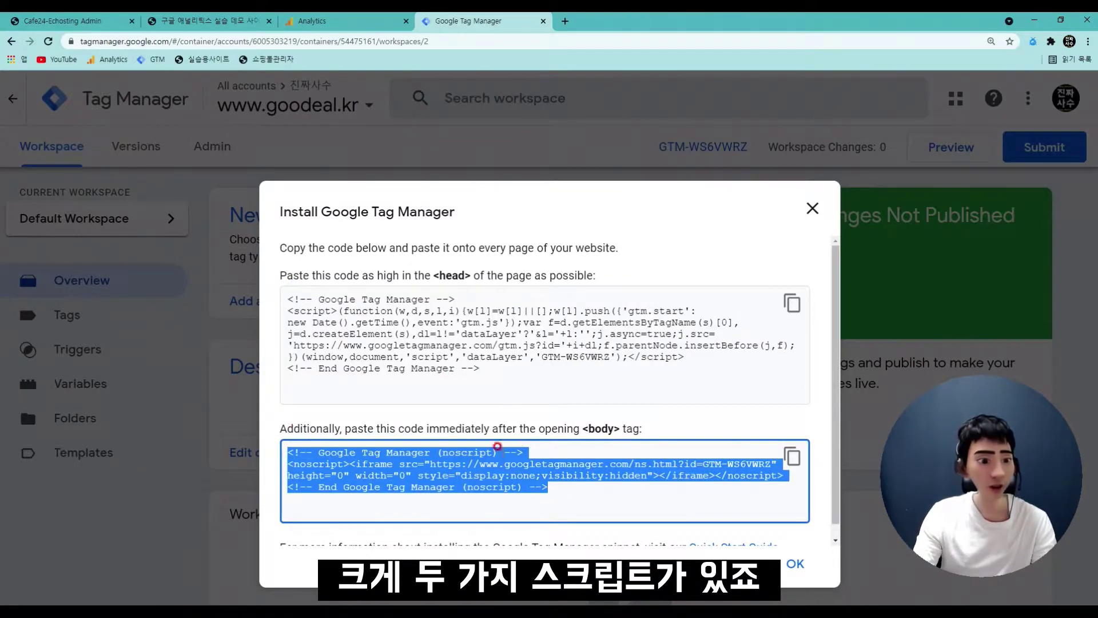
left_click_drag(280, 275, 598, 279)
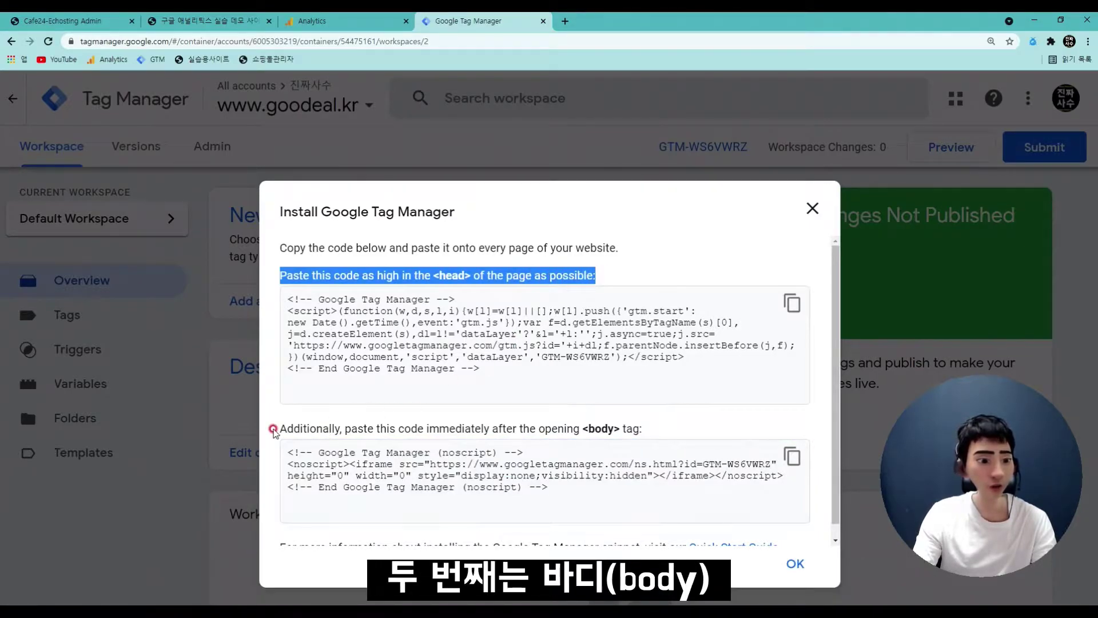
triple_click(286, 429)
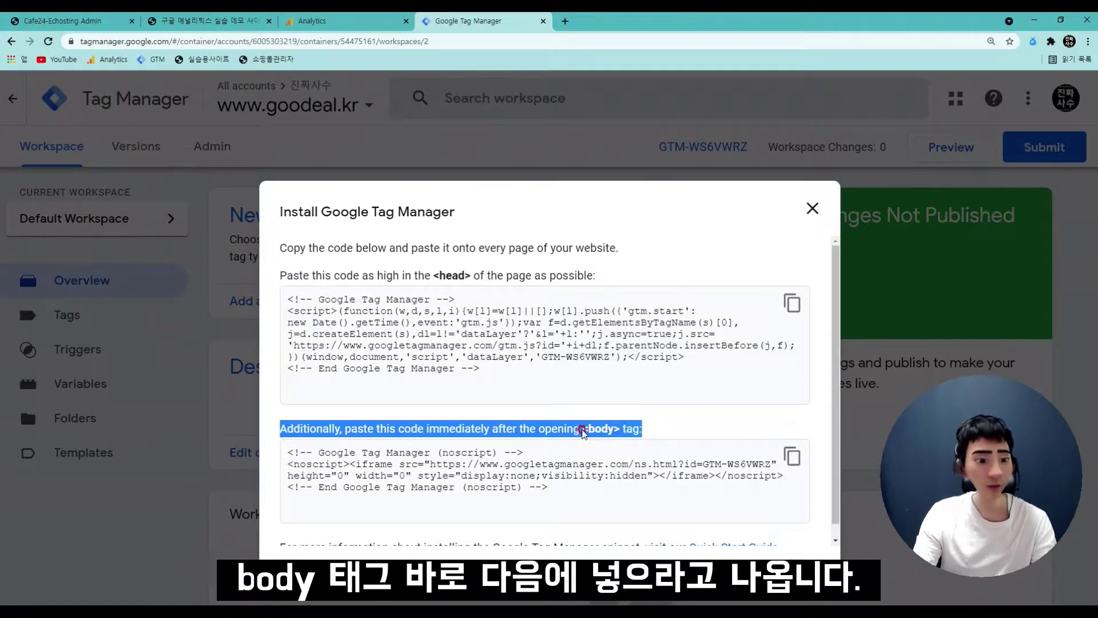
left_click(523, 477)
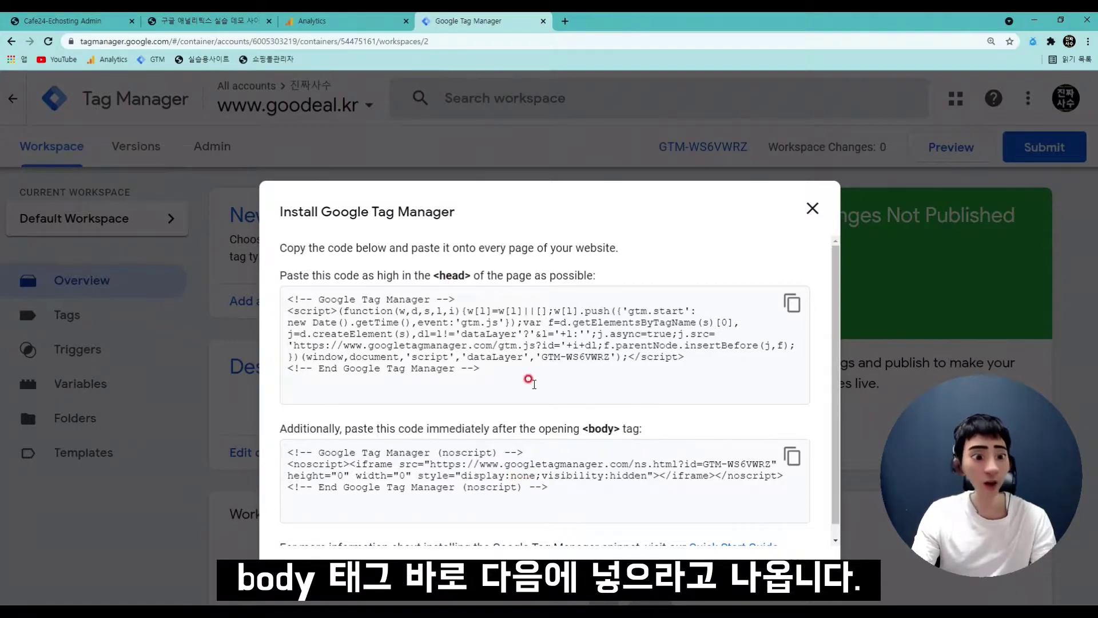
left_click(524, 378)
left_click(529, 490)
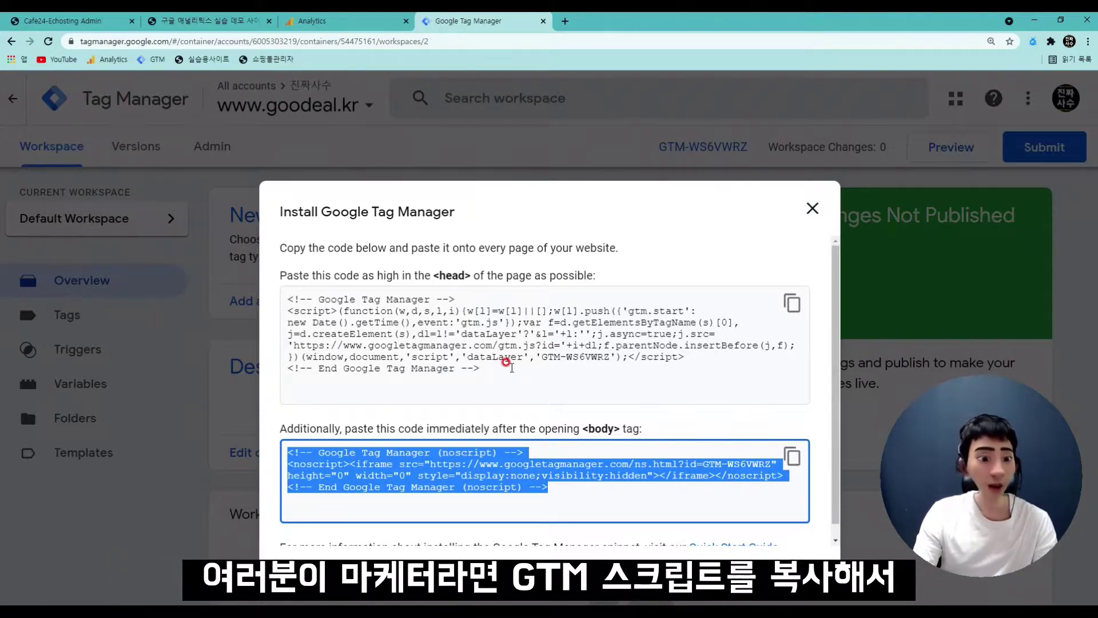
left_click(350, 314)
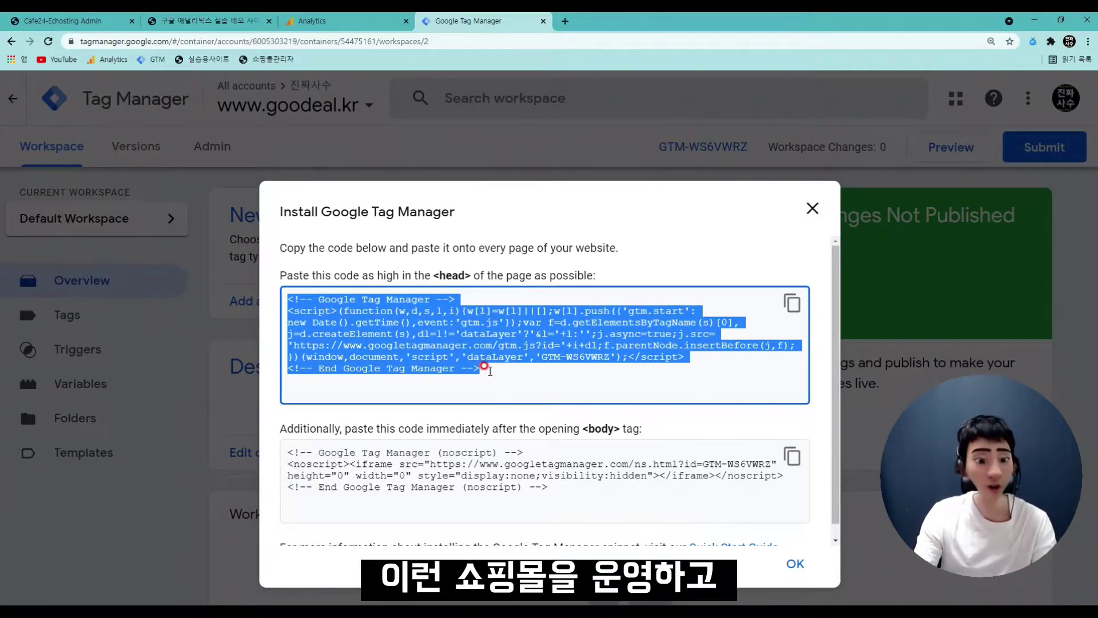
left_click_drag(513, 373, 278, 297)
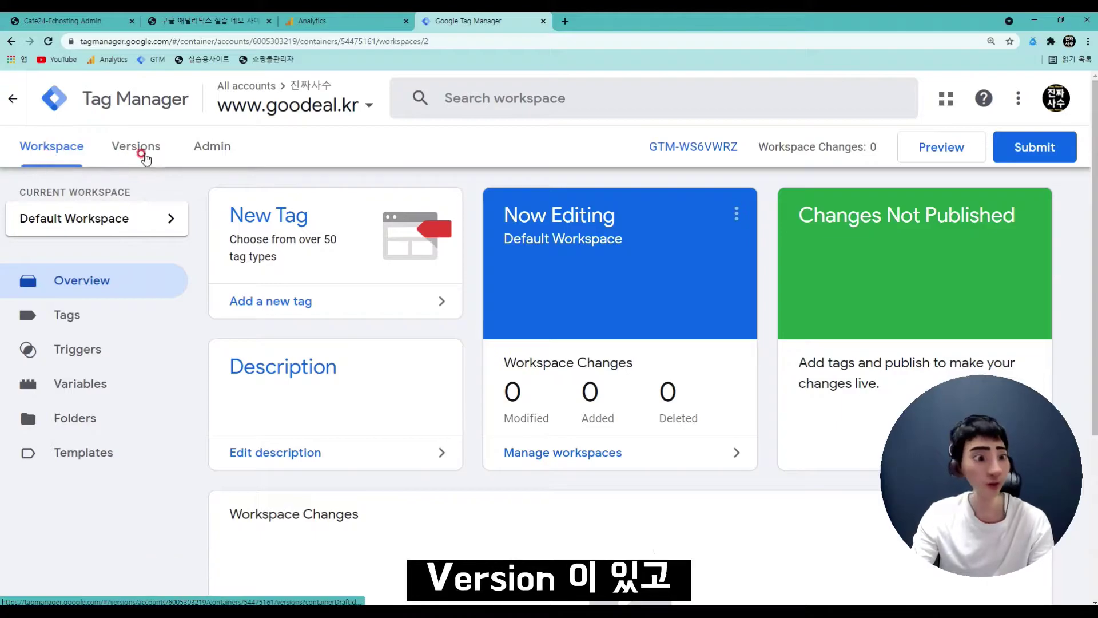
- Copy the head snippet from the container's Install Google Tag Manager admin page into Notepad
left_click(215, 148)
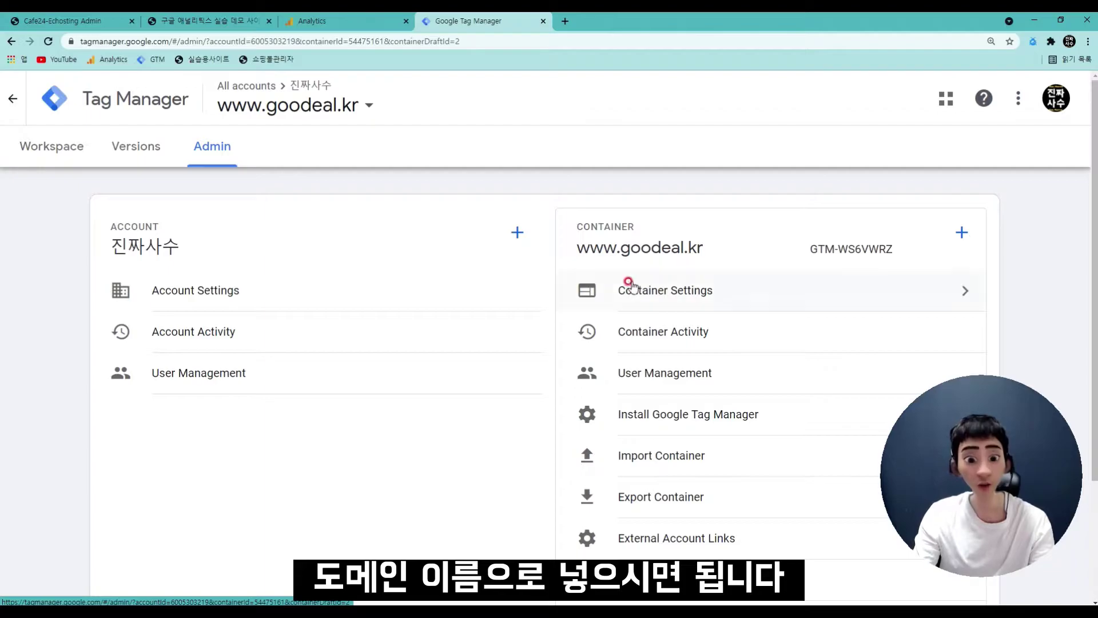
left_click(712, 423)
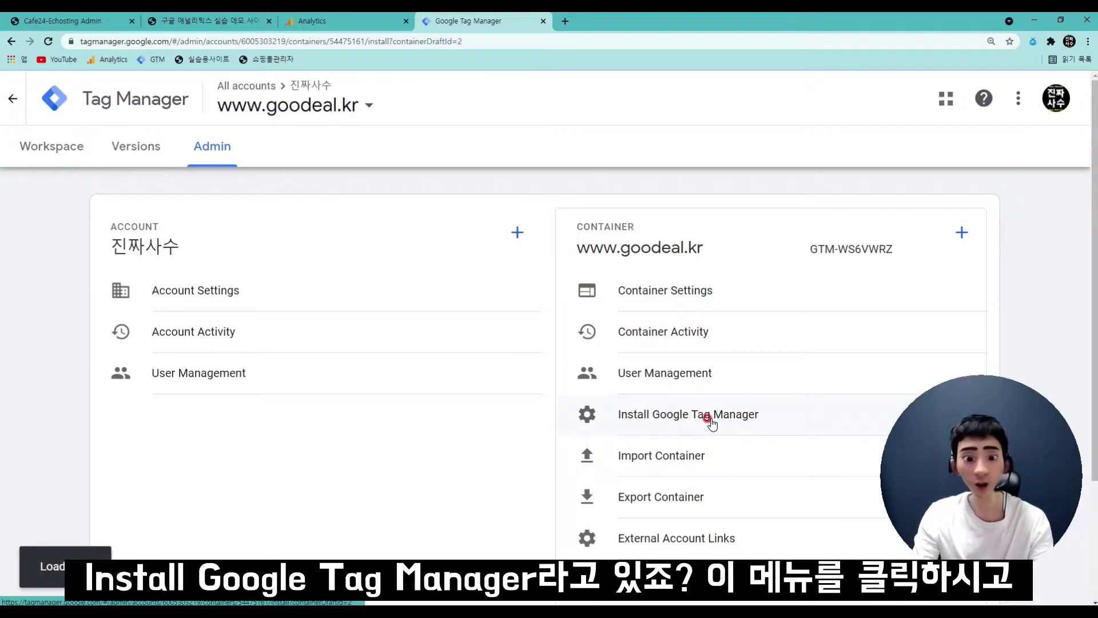
left_click_drag(369, 380, 101, 292)
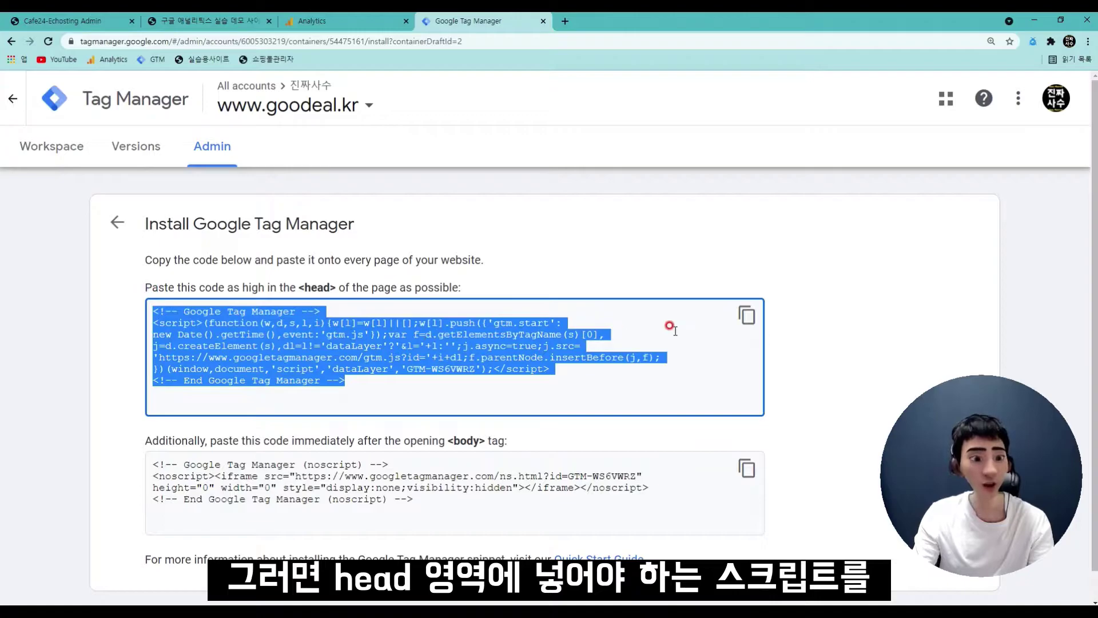
left_click(746, 315)
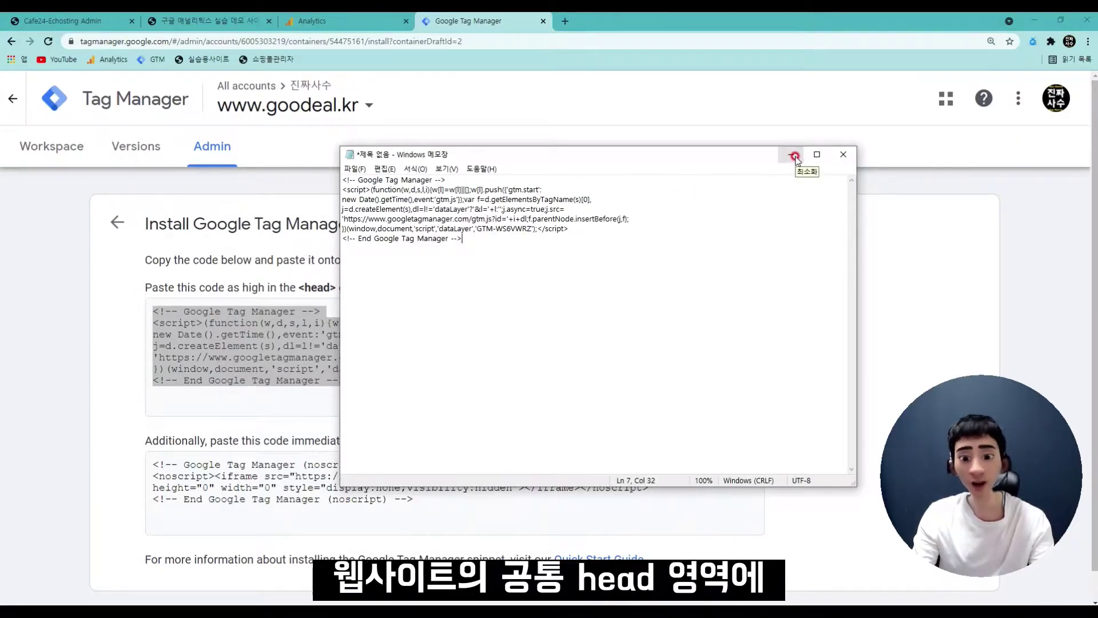
left_click(844, 154)
left_click(564, 313)
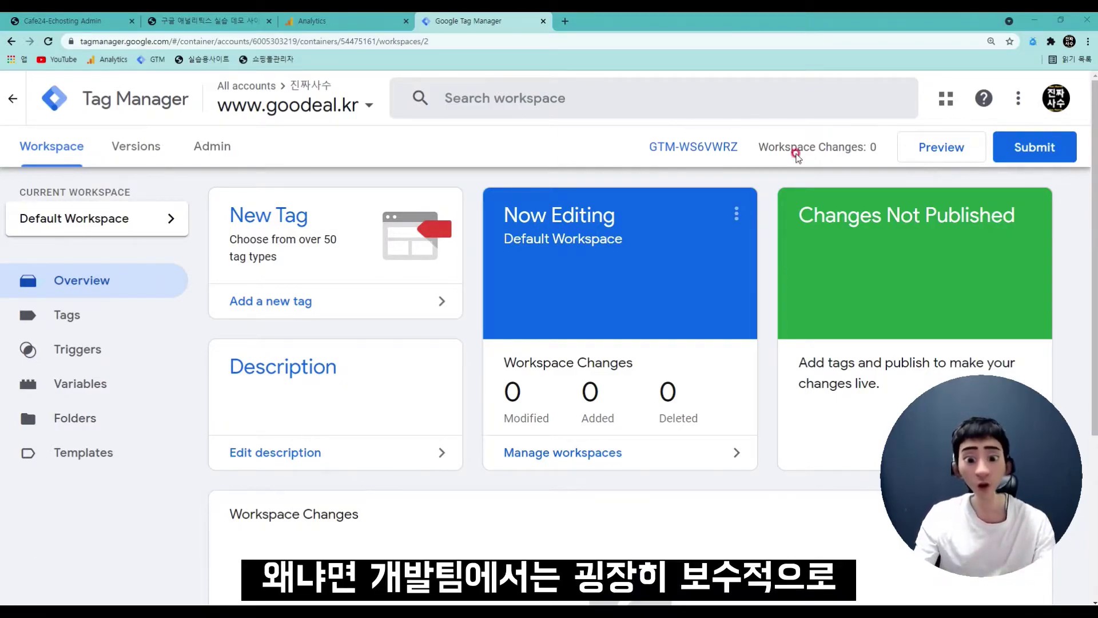
- Switch to the goodeal.kr demo shop and look over its home page
scroll(608, 289, "down", 2)
scroll(611, 290, "up", 2)
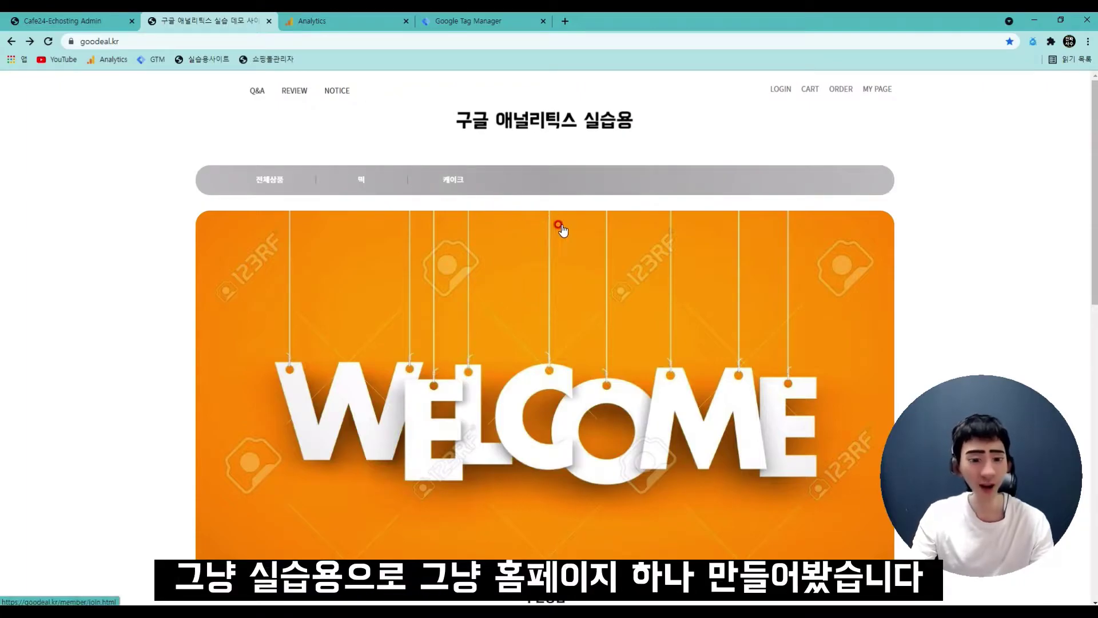
- Look through the recommended and new product sections on the demo shop's home page
scroll(559, 227, "down", 6)
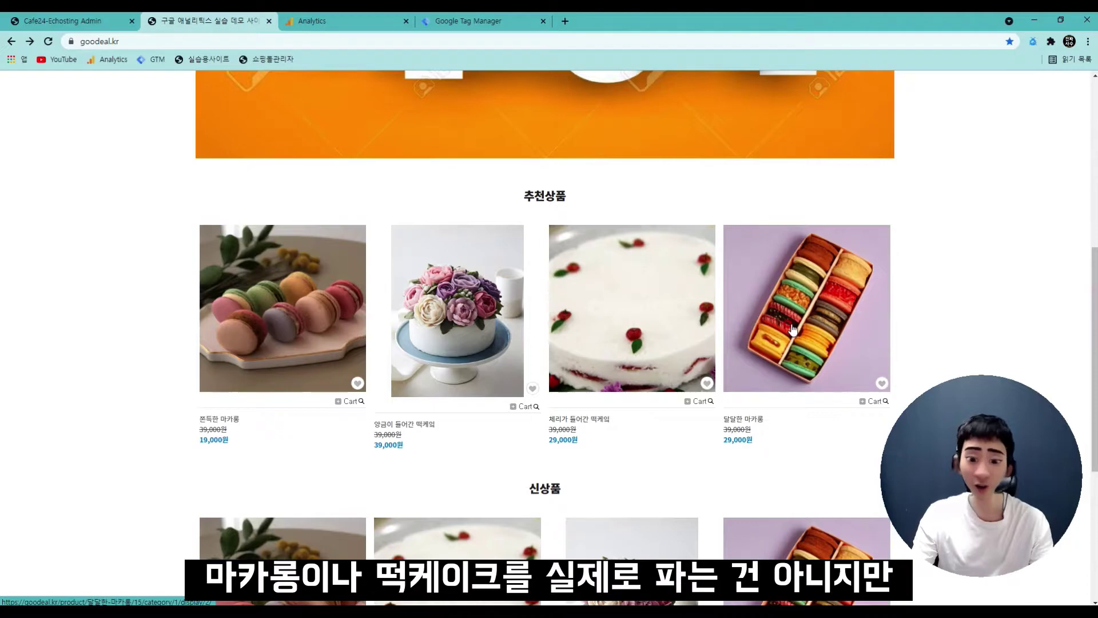
scroll(760, 326, "down", 5)
scroll(643, 324, "up", 12)
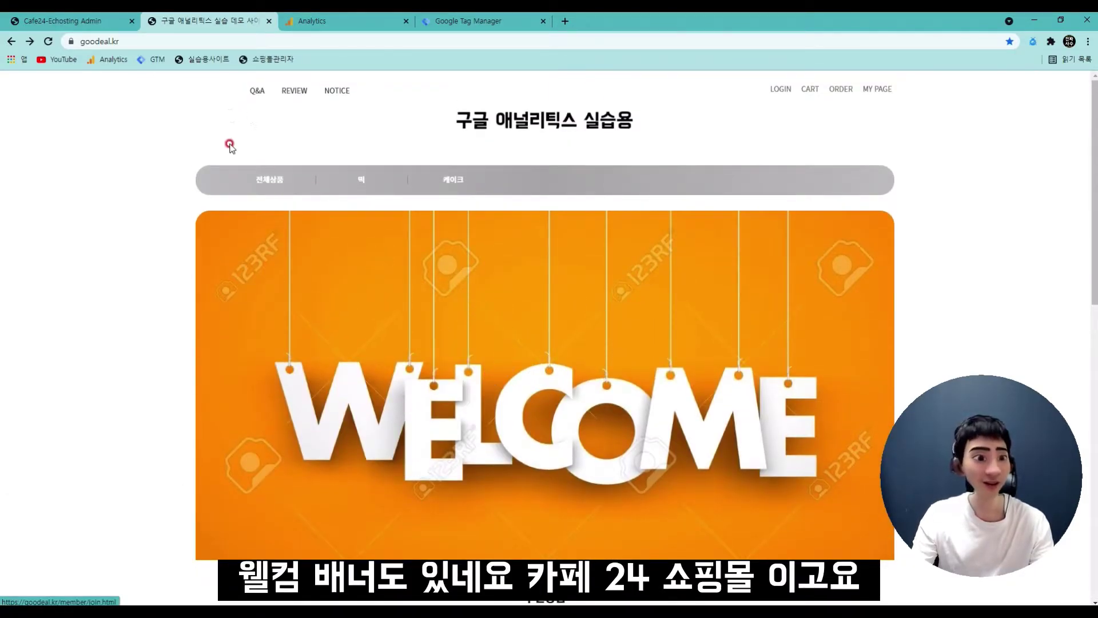
- Switch to the Cafe24 admin and open the advanced settings (고급 설정) of search engine optimization (SEO) under 운영관리
key("ctrl+1")
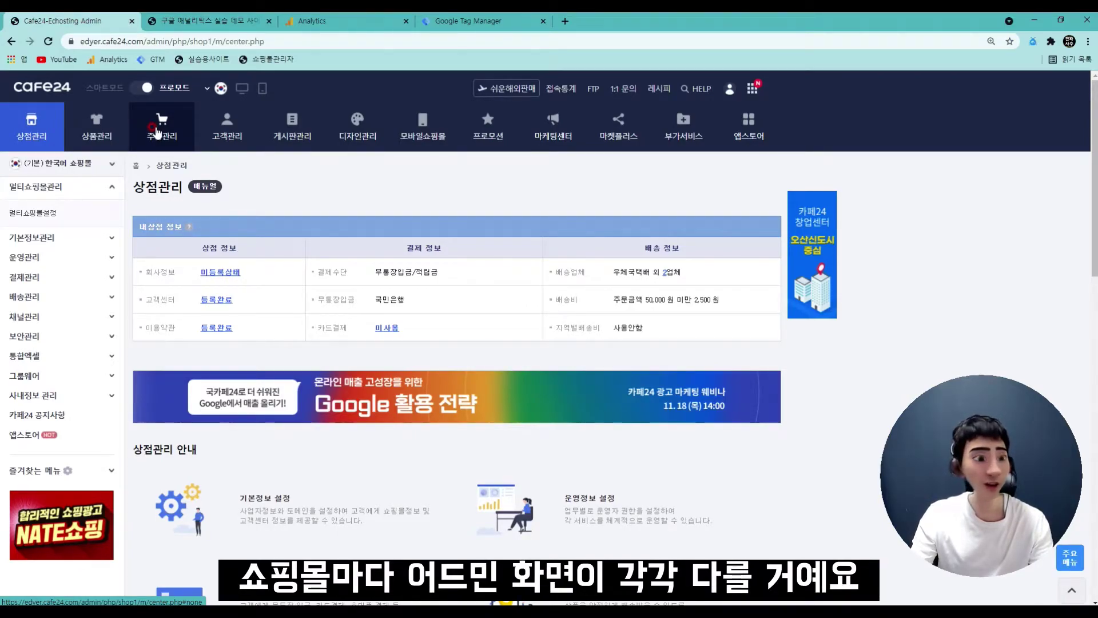
left_click(79, 188)
left_click(52, 228)
left_click(42, 476)
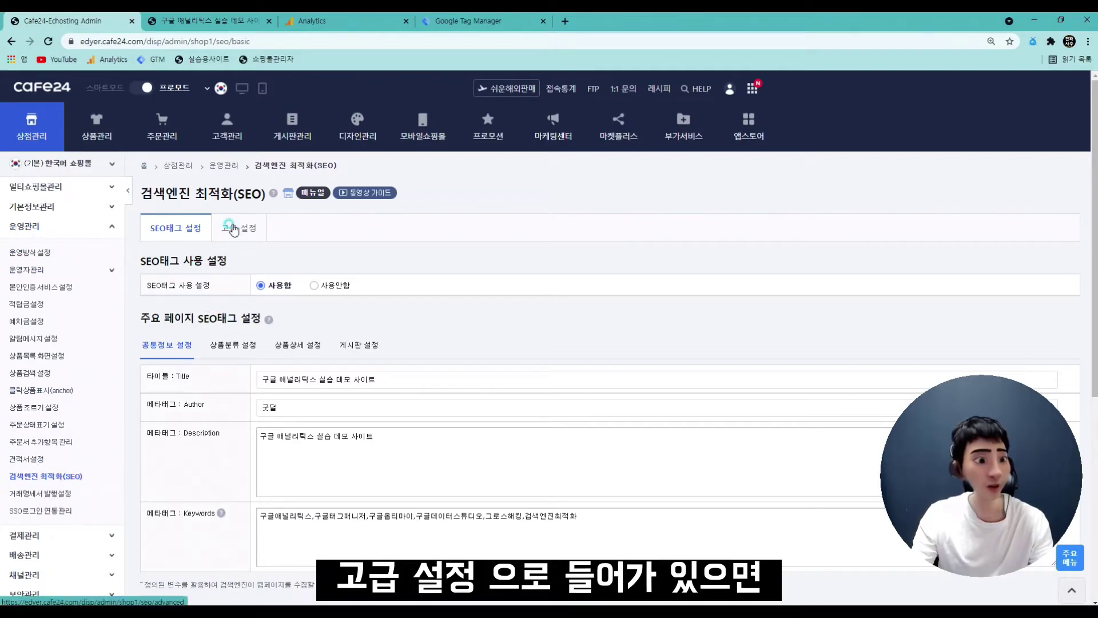
left_click(240, 239)
key("ctrl+plus")
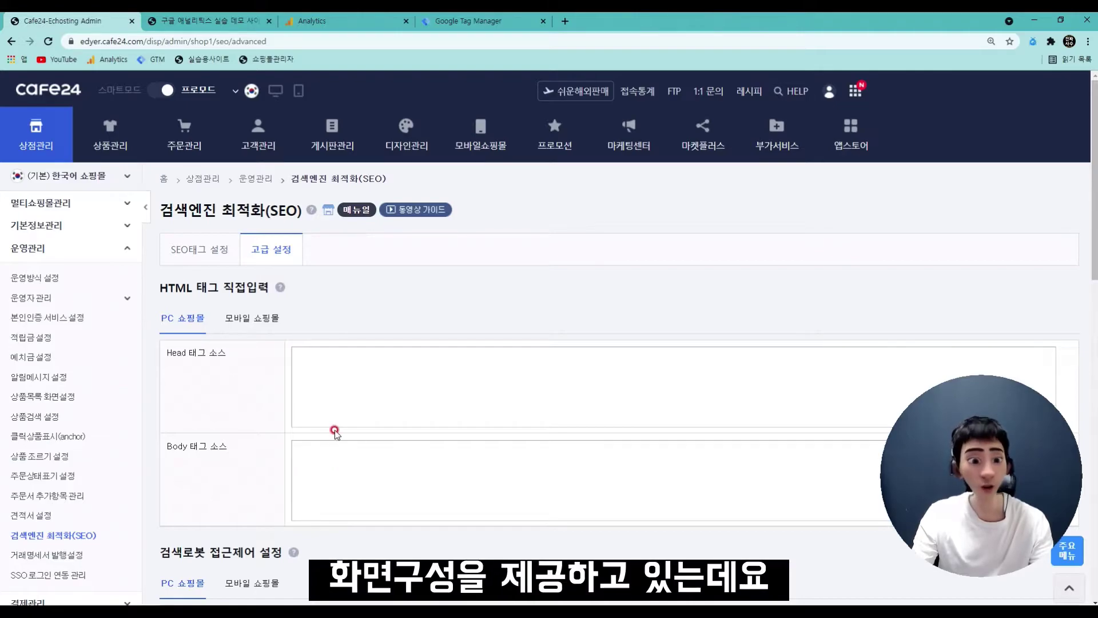
- Copy the Google Tag Manager head snippet into the PC shop's Head tag source (Head 태그 소스)
left_click(314, 363)
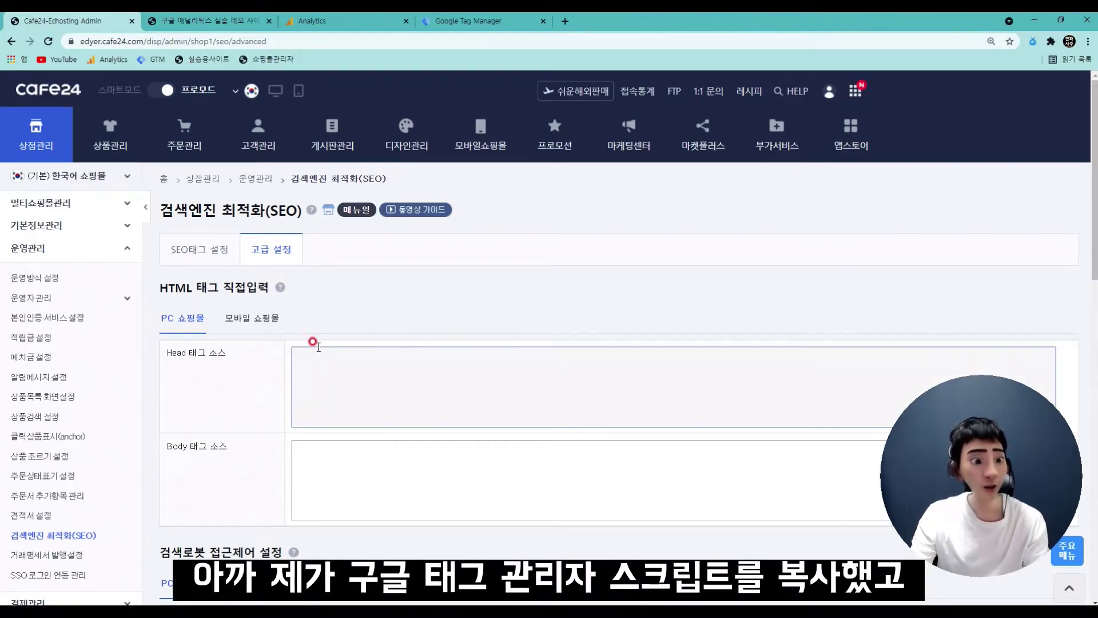
left_click(467, 23)
left_click(397, 389)
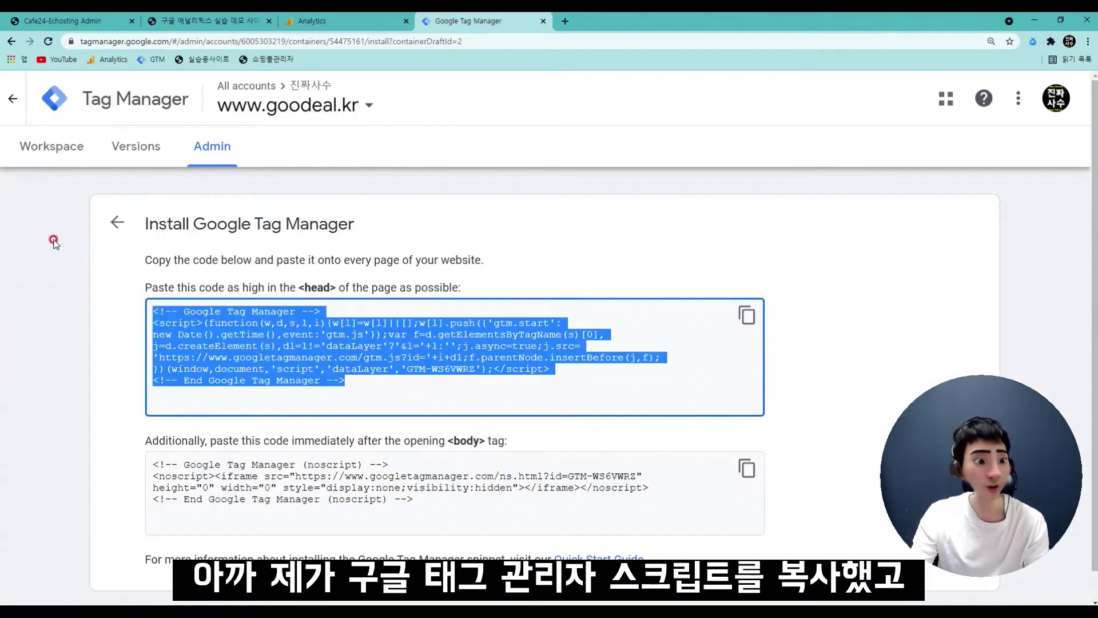
left_click(108, 23)
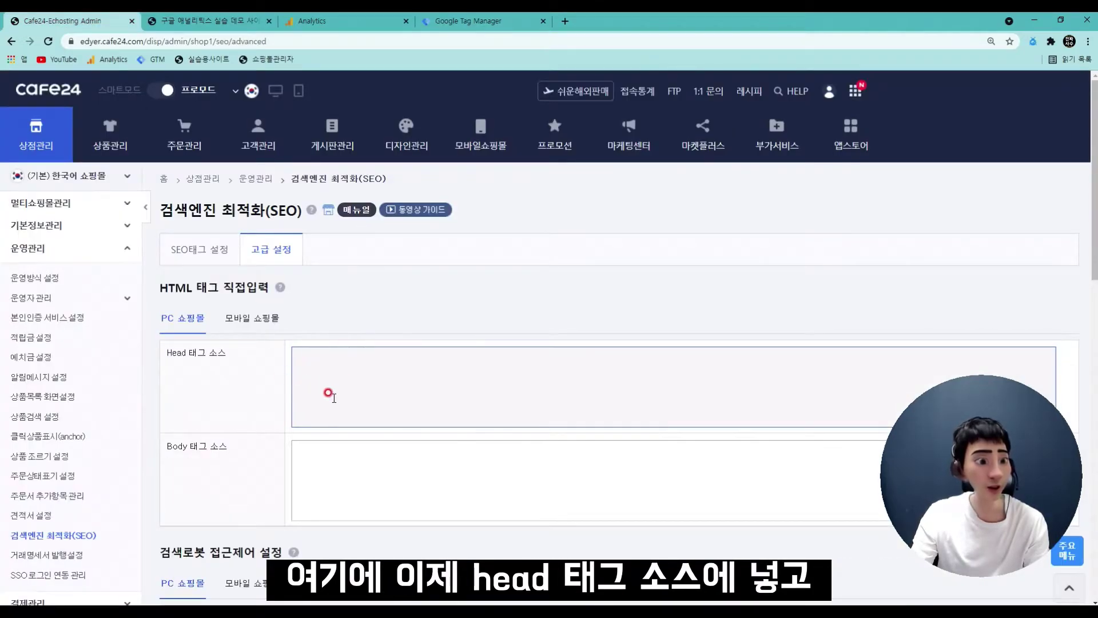
key("ctrl+v")
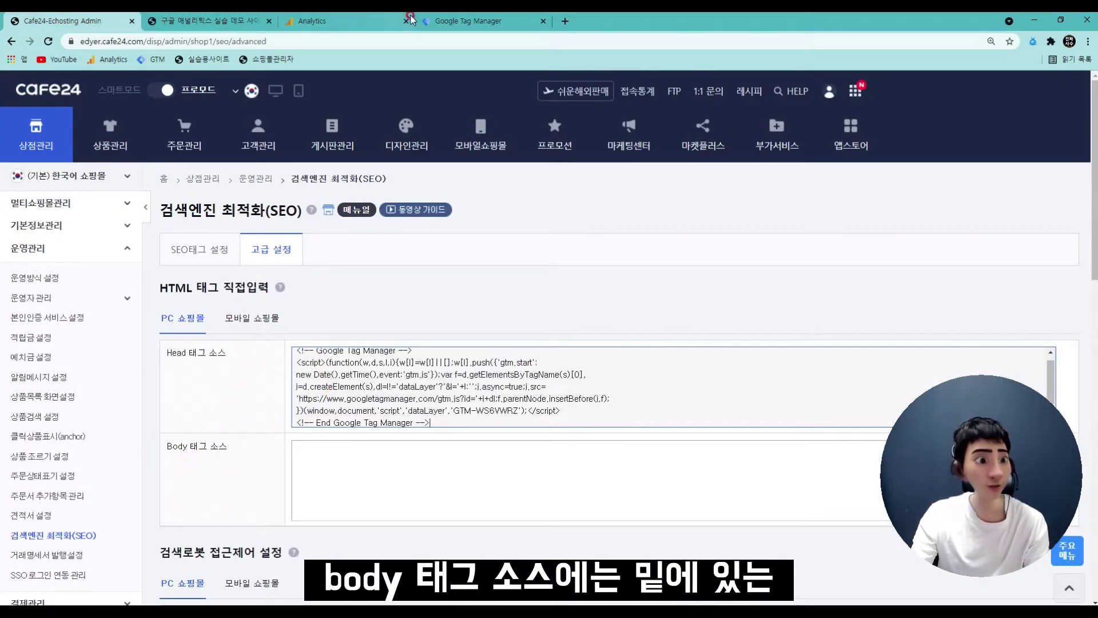
- Copy the Google Tag Manager body (noscript) snippet into the PC shop's Body tag source (Body 태그 소스)
left_click(457, 22)
left_click(391, 492)
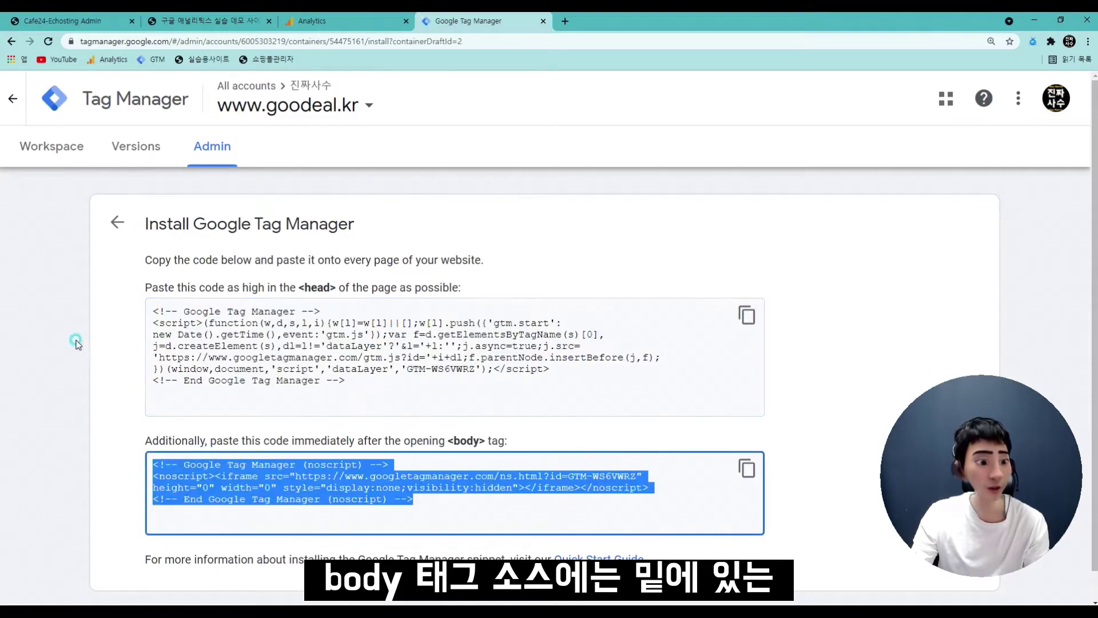
left_click(107, 24)
left_click(335, 486)
key("ctrl+v")
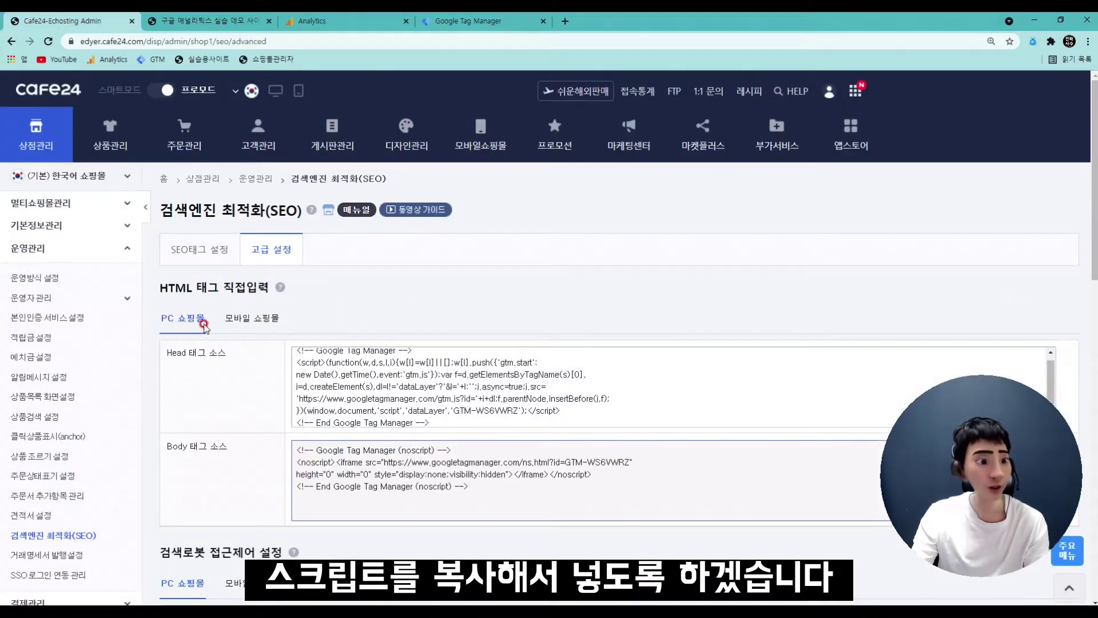
- Copy the Google Tag Manager head snippet into the Head tag source of the mobile shop (모바일 쇼핑몰)
left_click(259, 323)
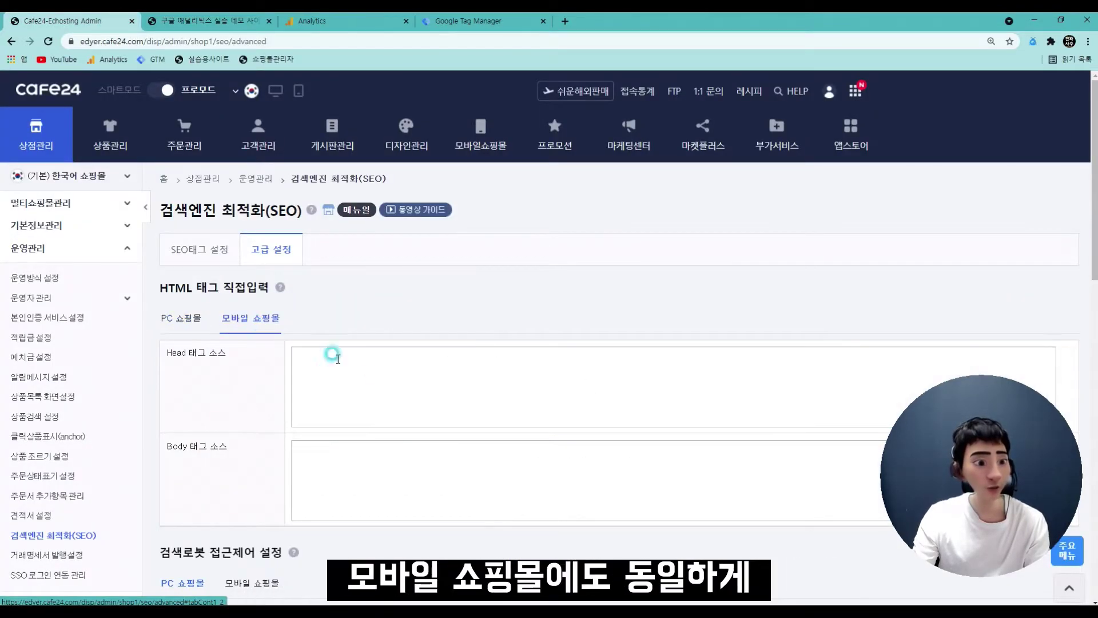
left_click(470, 23)
left_click(392, 363)
left_click(109, 21)
left_click(328, 364)
key("ctrl+v")
- Copy the body (noscript) snippet into the mobile shop's Body tag source and save the SEO settings
left_click(470, 21)
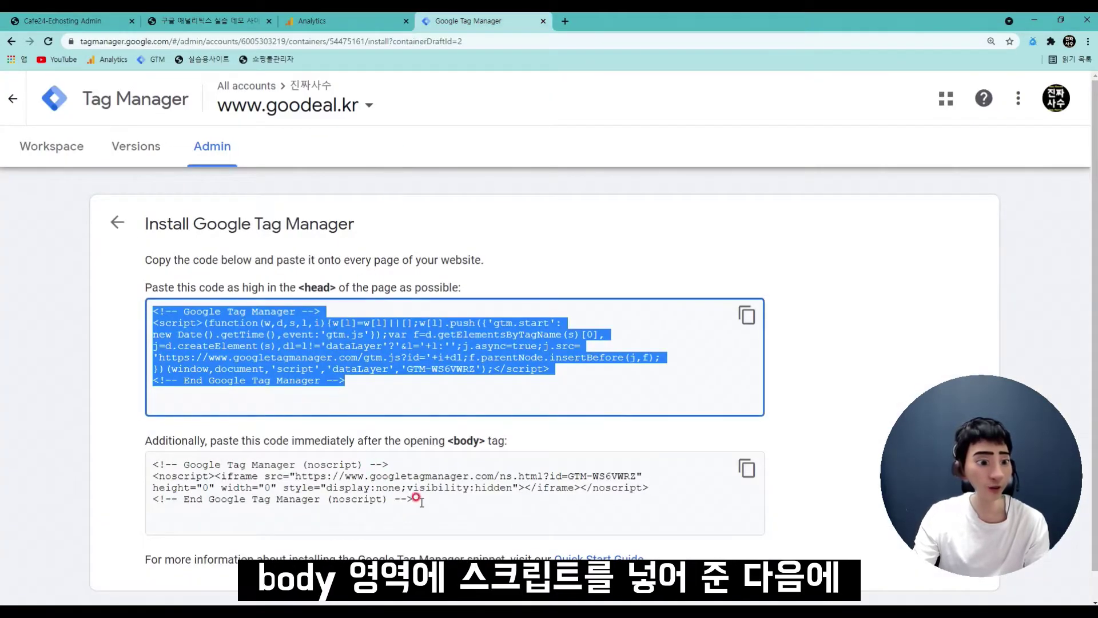
left_click(415, 499)
key("ctrl+c")
left_click(63, 22)
left_click(343, 449)
key("ctrl+v")
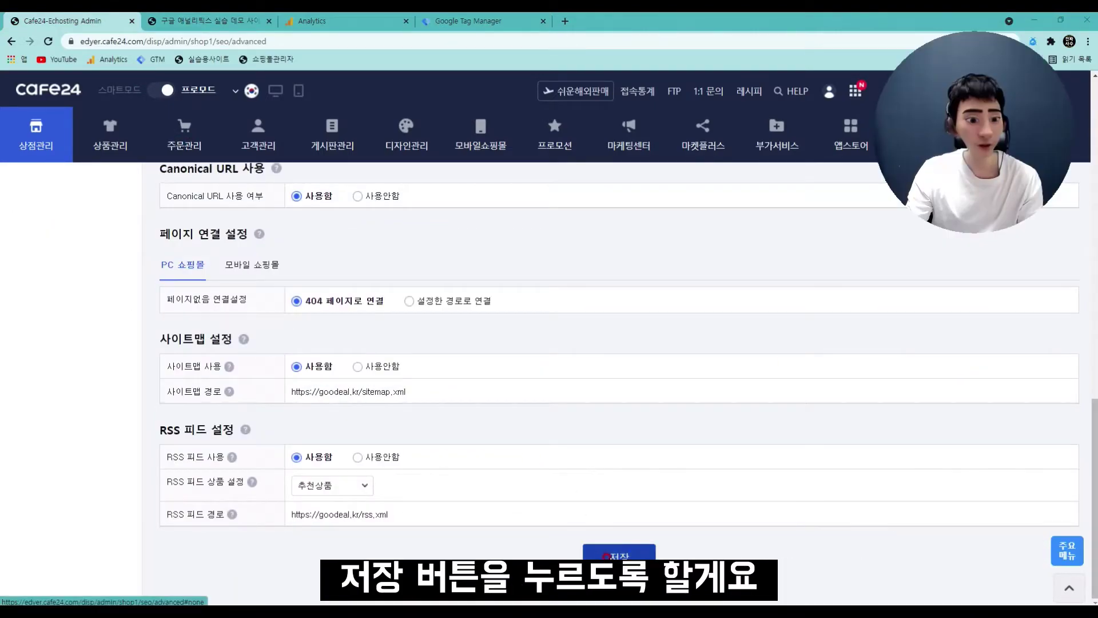
left_click(619, 553)
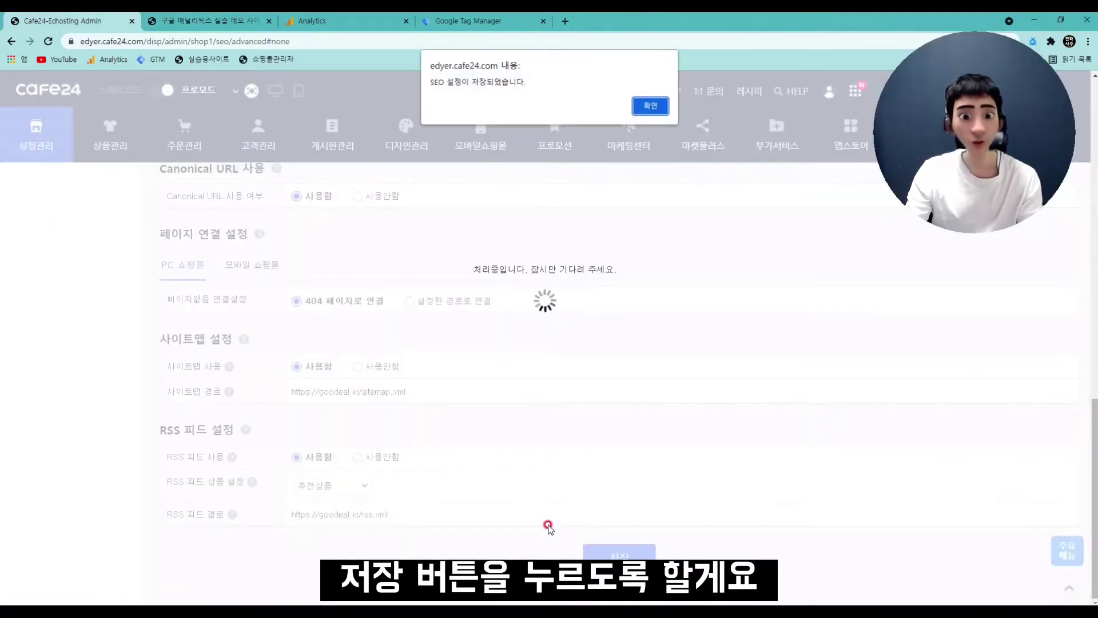
left_click(650, 105)
- Open the shop's design editor from design management and load the common layout source (공통 레이아웃, layout/basic/layout.html)
scroll(337, 239, "up", 15)
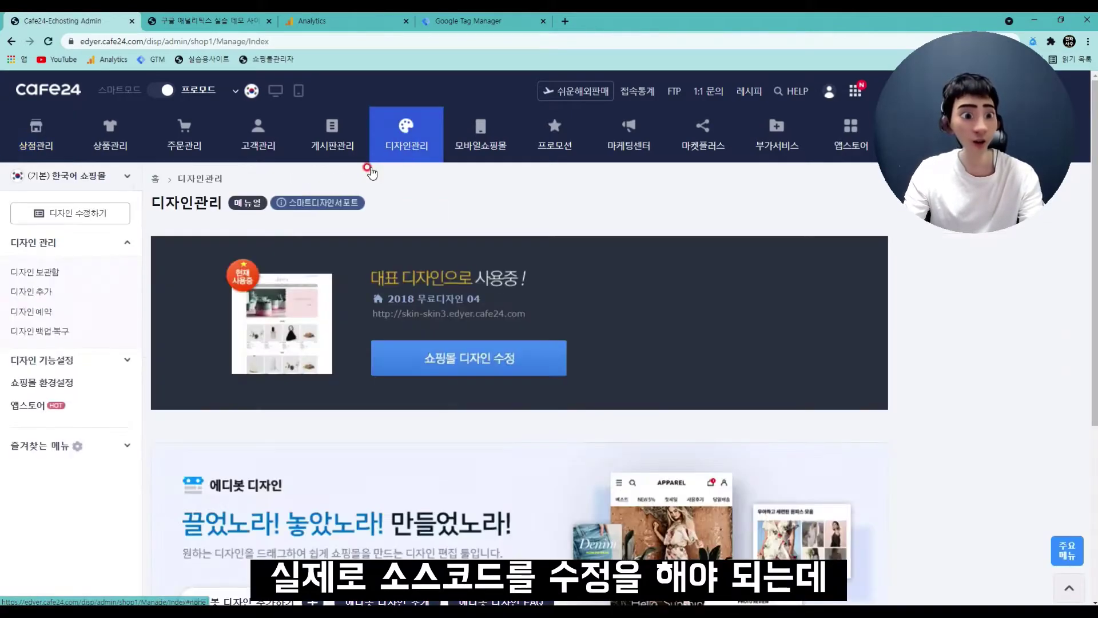
left_click(427, 363)
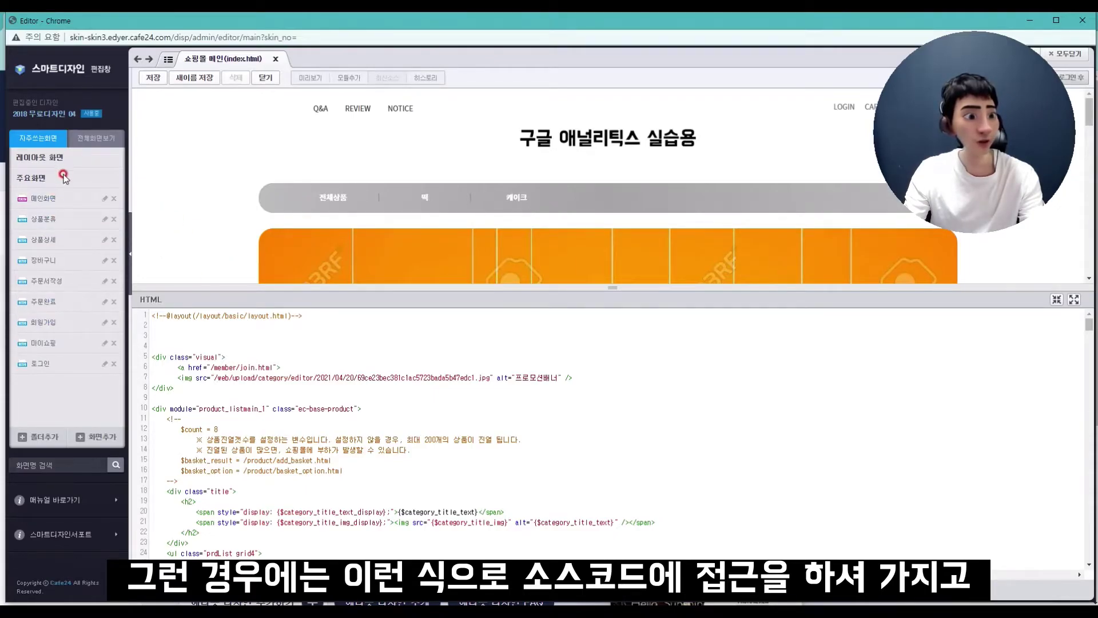
left_click(91, 138)
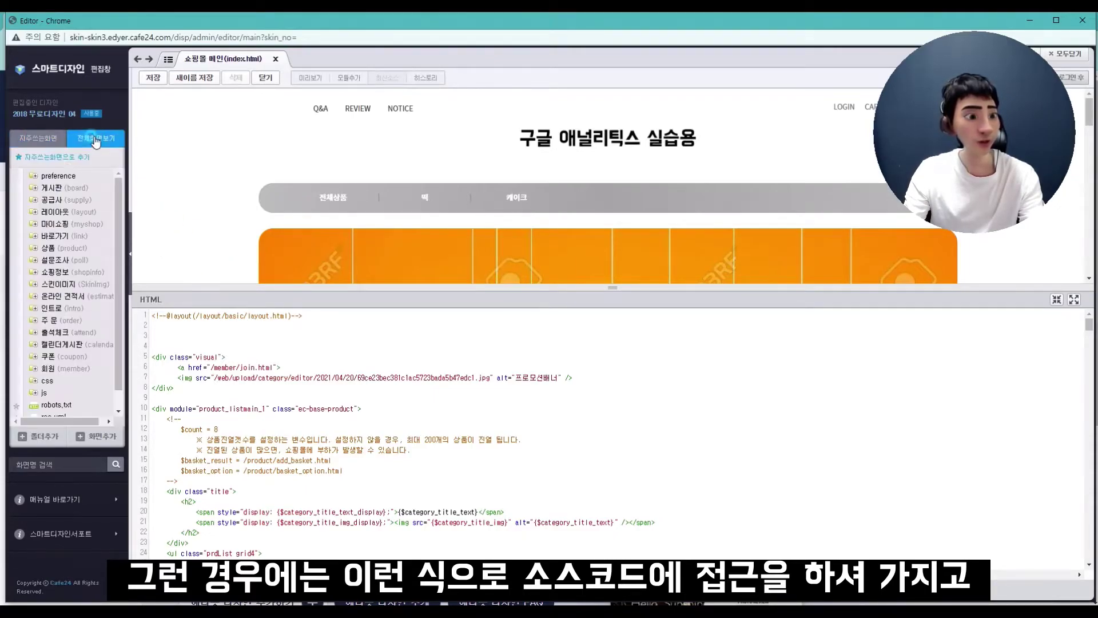
left_click(36, 212)
left_click(73, 224)
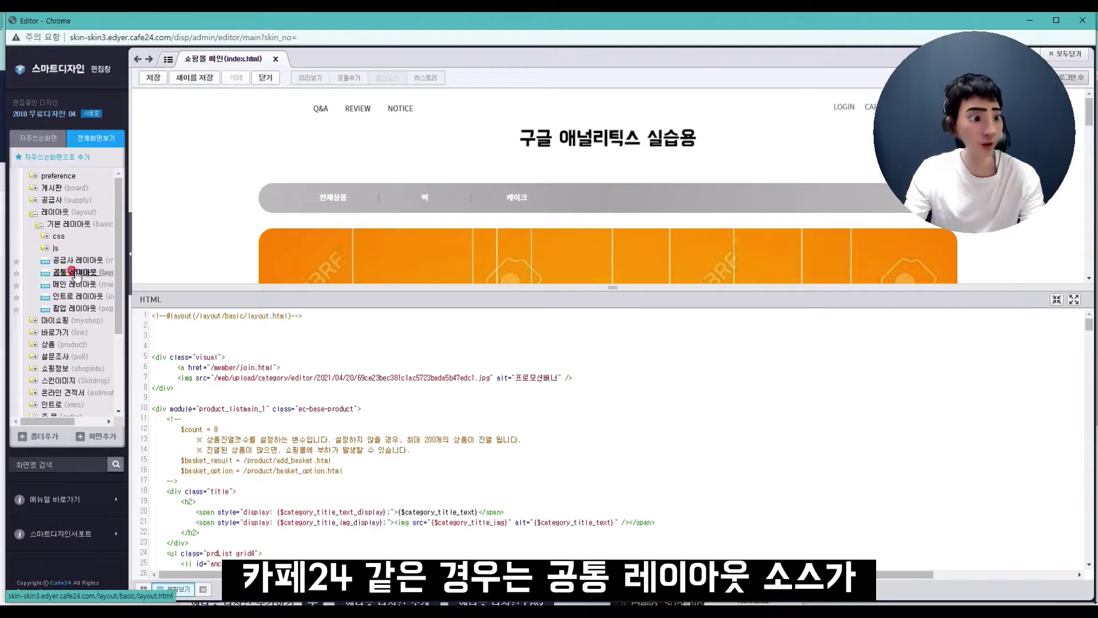
left_click(76, 272)
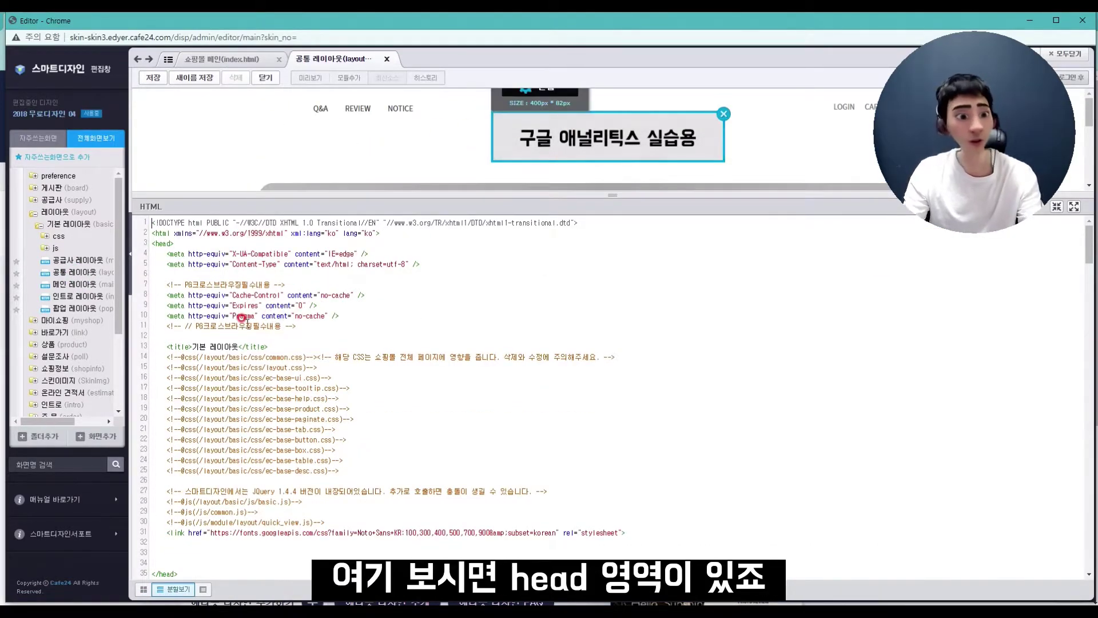
- Locate the head section in the common layout code and add three blank lines right after the opening body tag
key("ctrl+plus")
key("ctrl+plus")
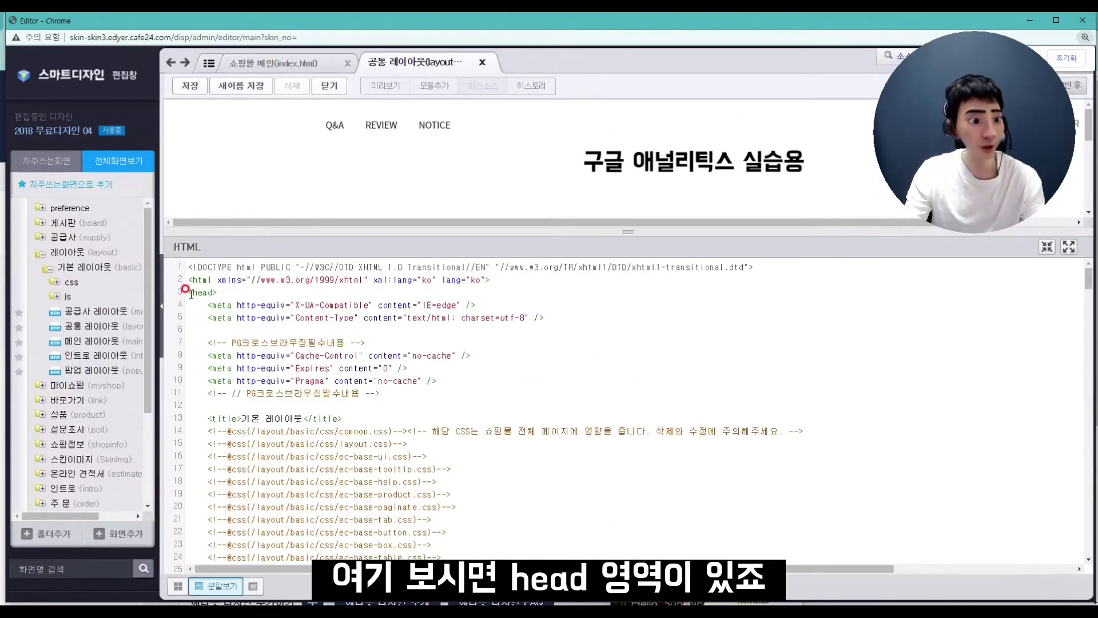
scroll(218, 349, "down", 6)
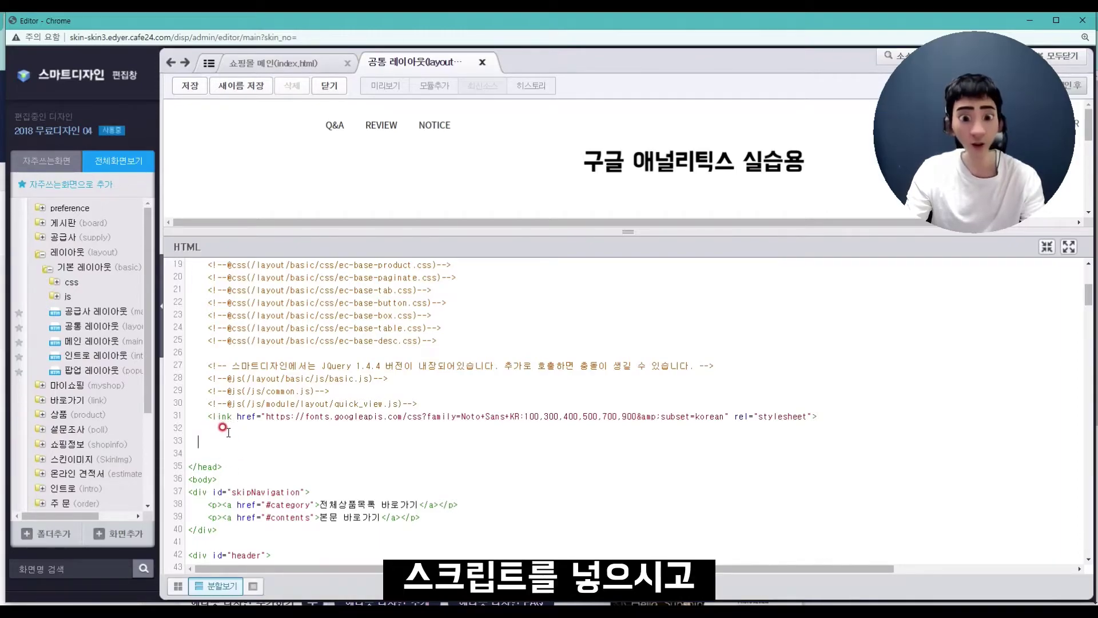
scroll(223, 426, "down", 3)
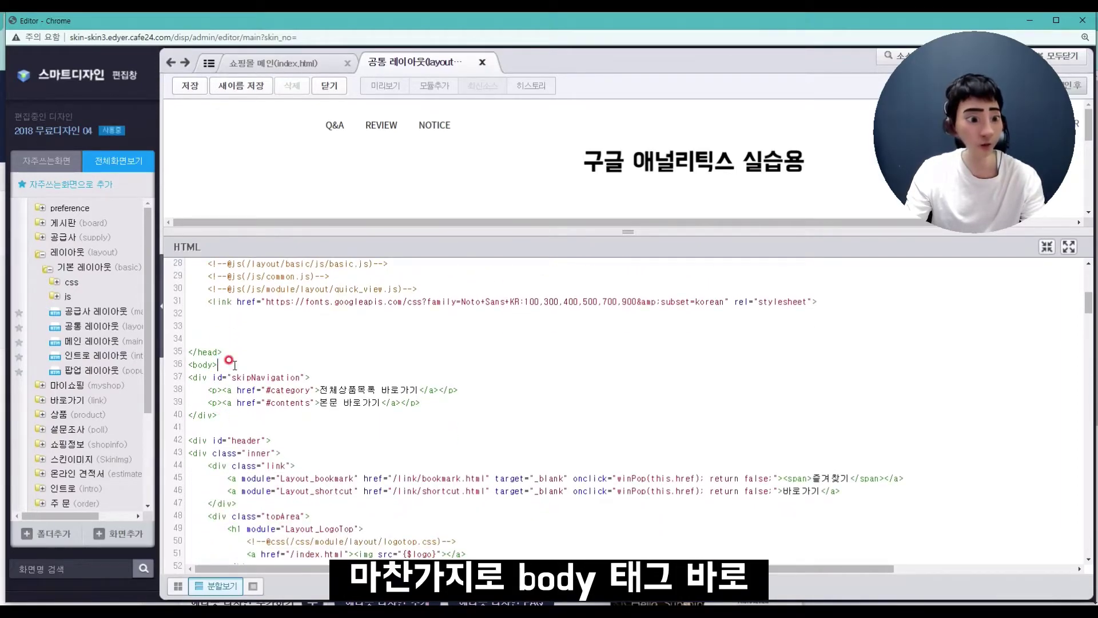
key("Return")
key("Return")
key("Return")
left_click(199, 387)
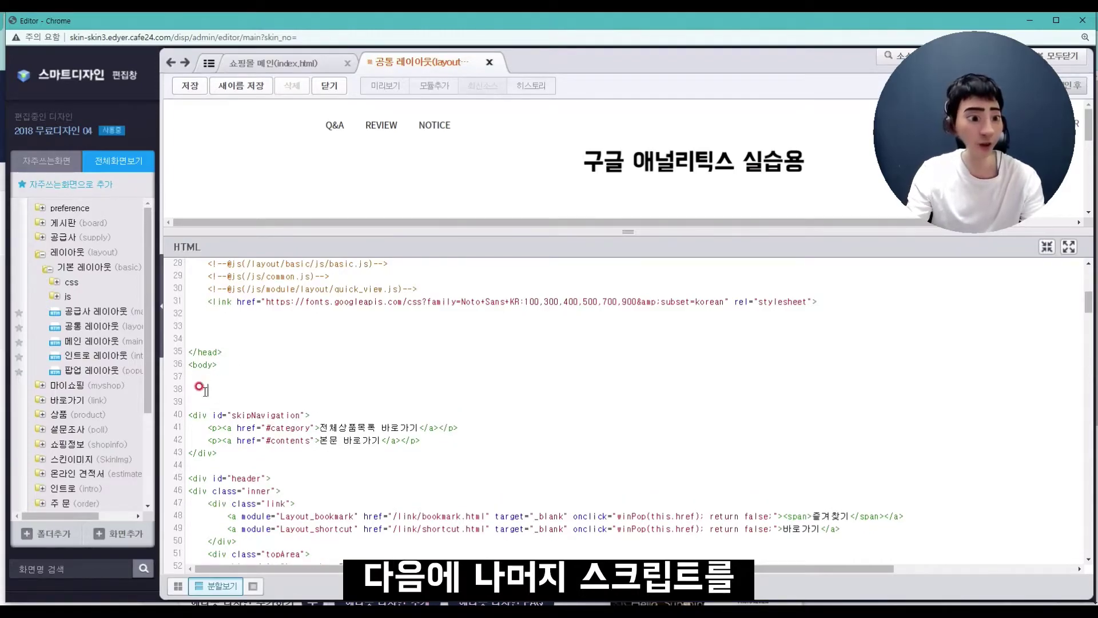
left_click(209, 365)
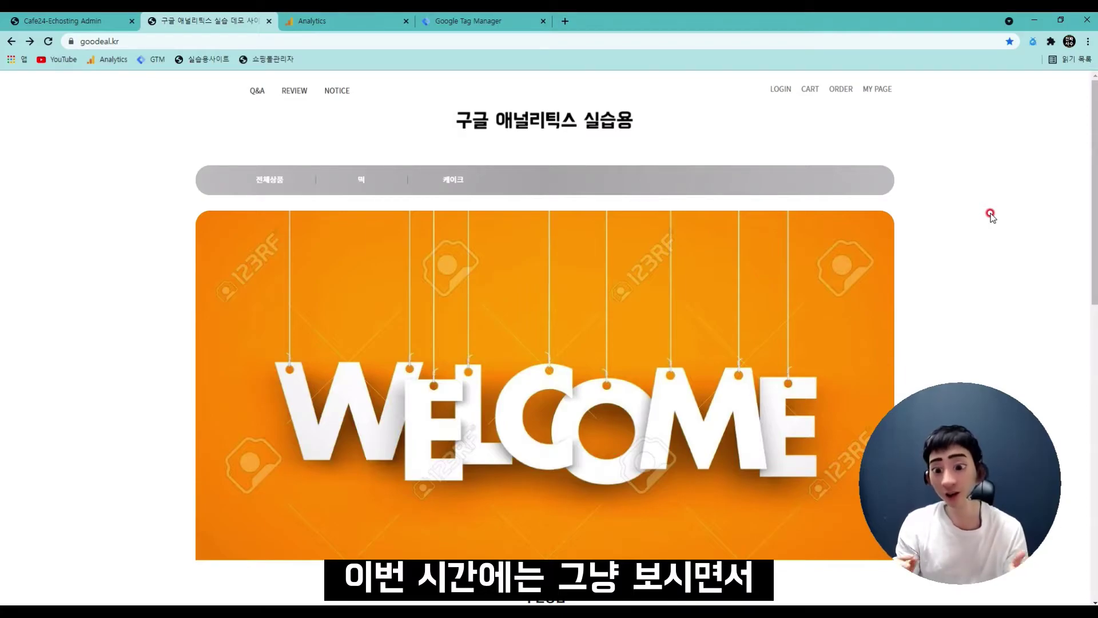
- Open Omnibug in the developer tools on the goodeal.kr home page and reload the page to capture its tag requests
key("F12")
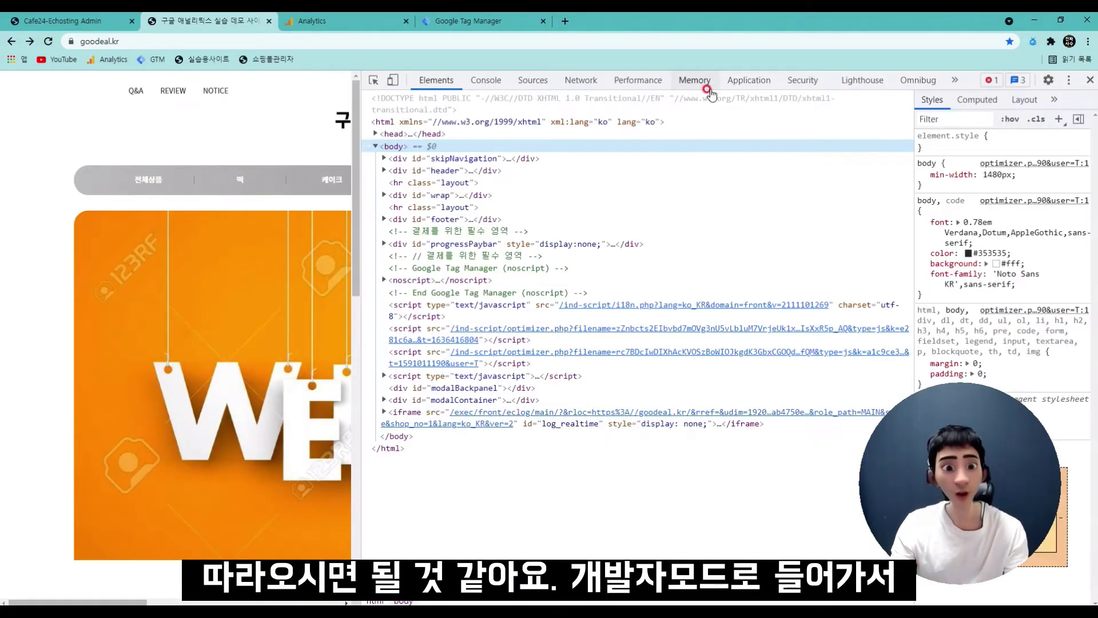
left_click(918, 81)
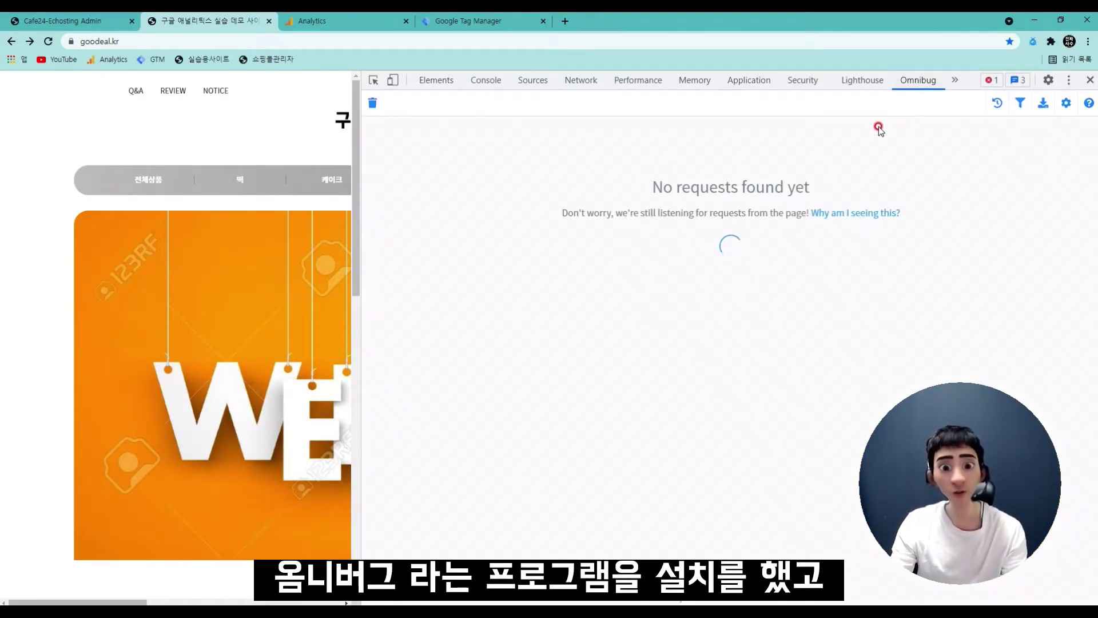
left_click(48, 41)
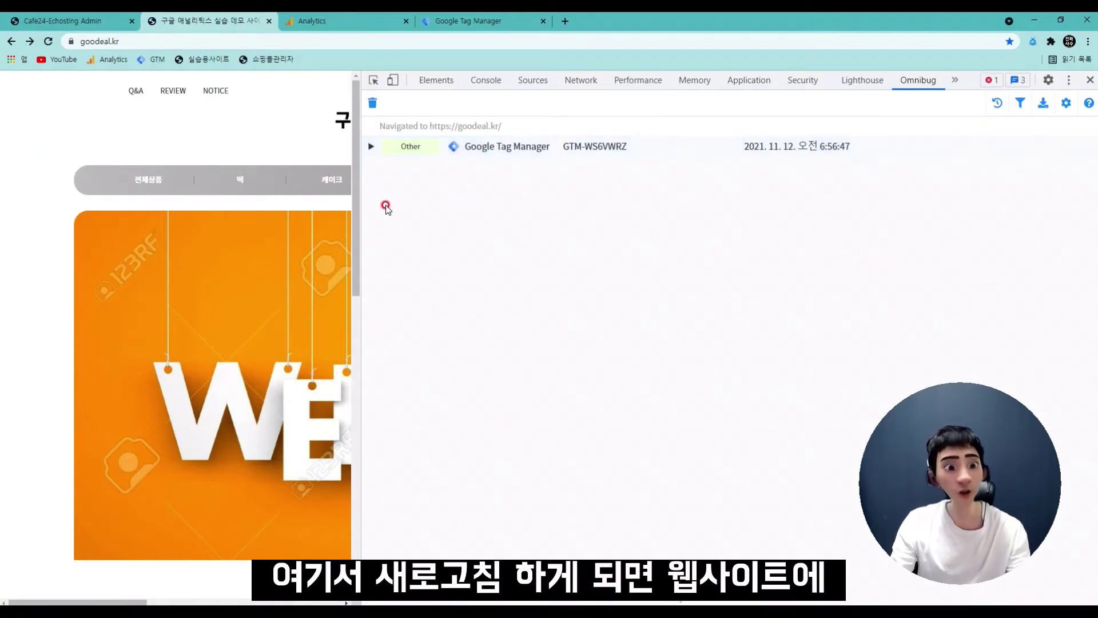
left_click_drag(361, 203, 421, 203)
scroll(445, 208, "up", 1)
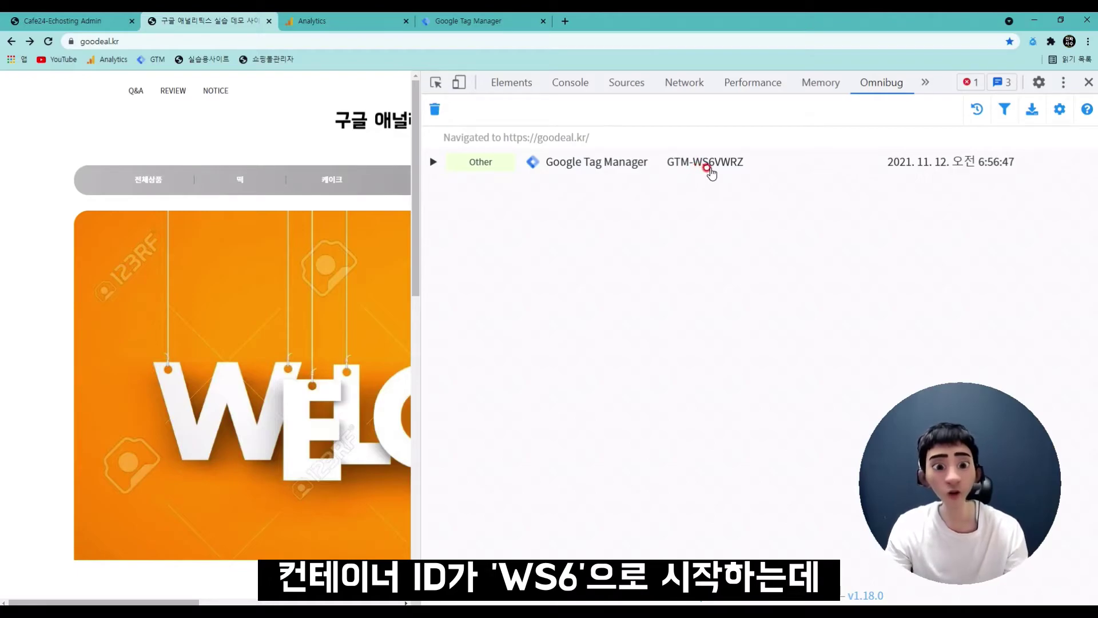
- Open the container's workspace in Google Tag Manager and compare its container ID with the one in Omnibug
left_click(486, 22)
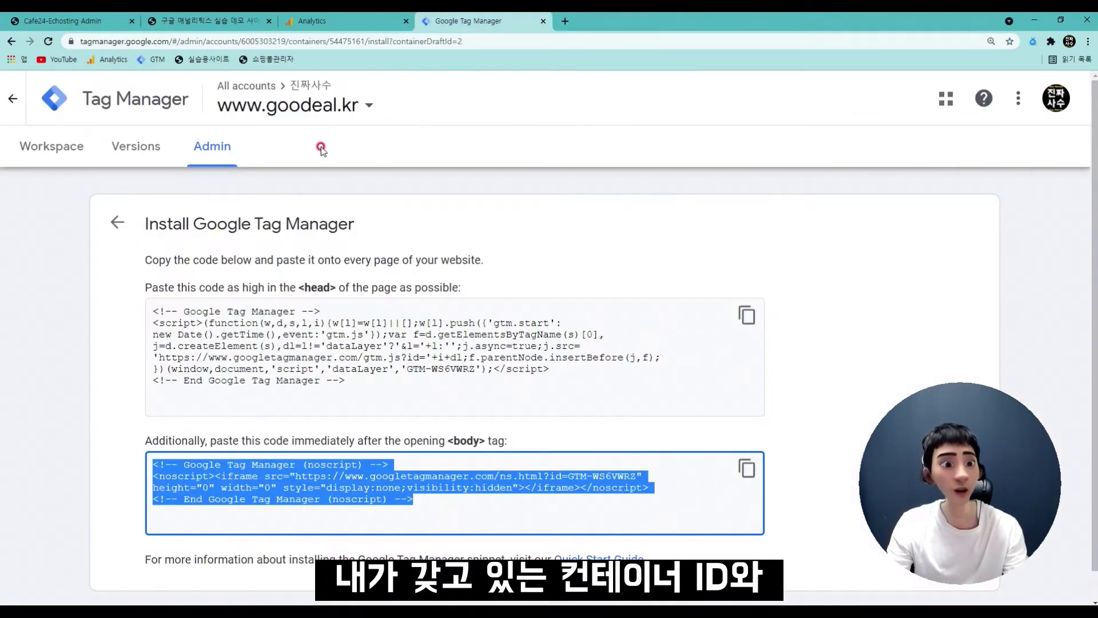
left_click(45, 153)
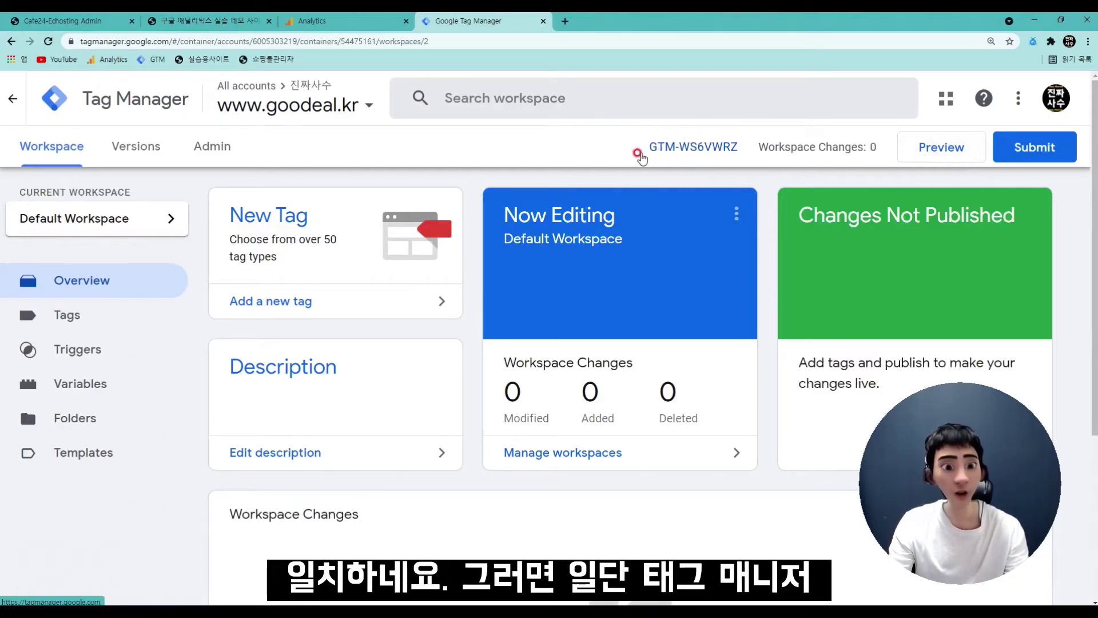
key("ctrl+2")
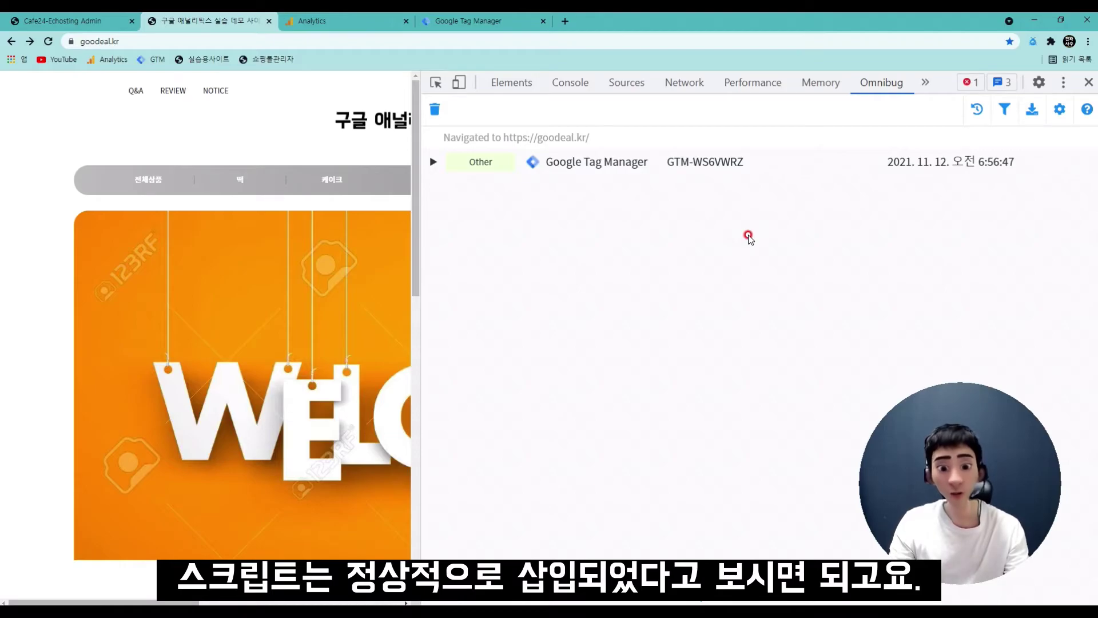
- Create a new tag in the Google Tag Manager workspace and name it "GA - Pageview - Basic"
key("ctrl+4")
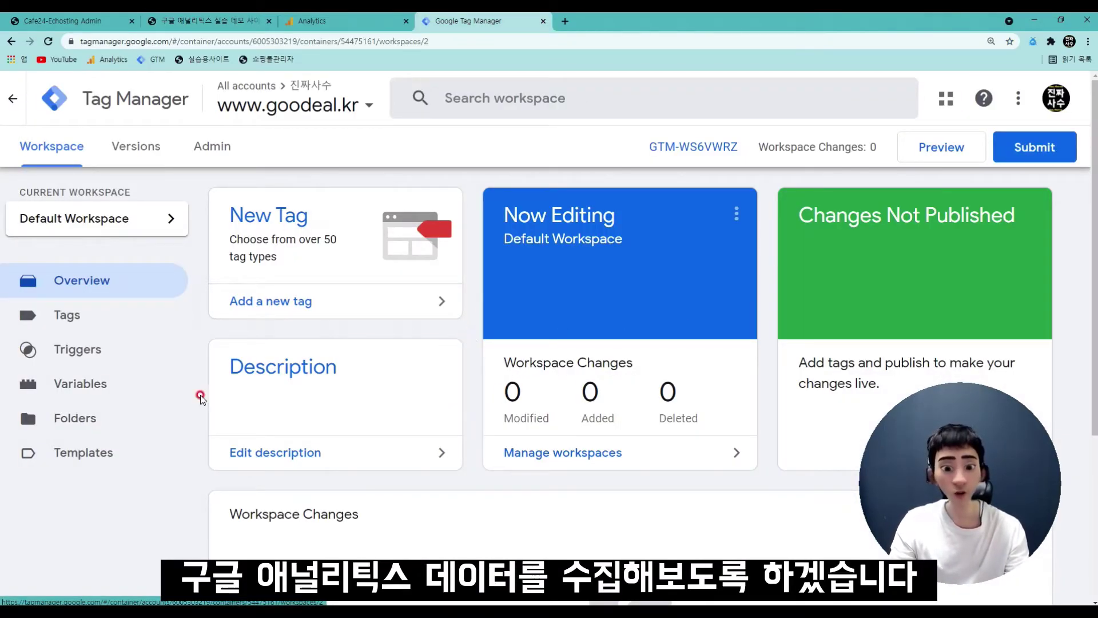
left_click(90, 315)
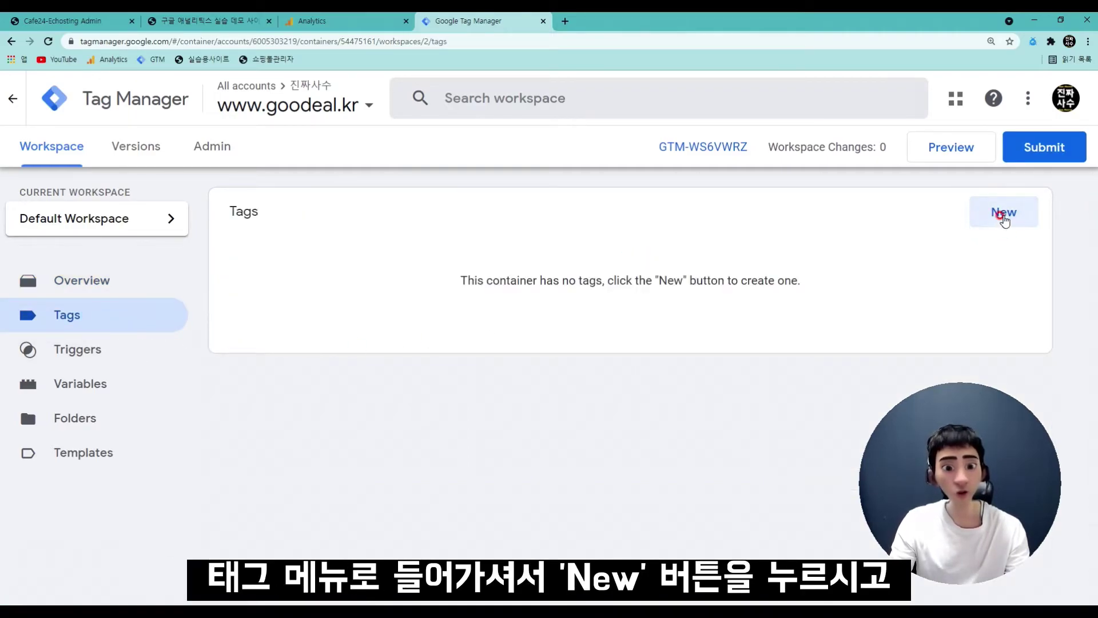
left_click(1006, 218)
left_click(246, 100)
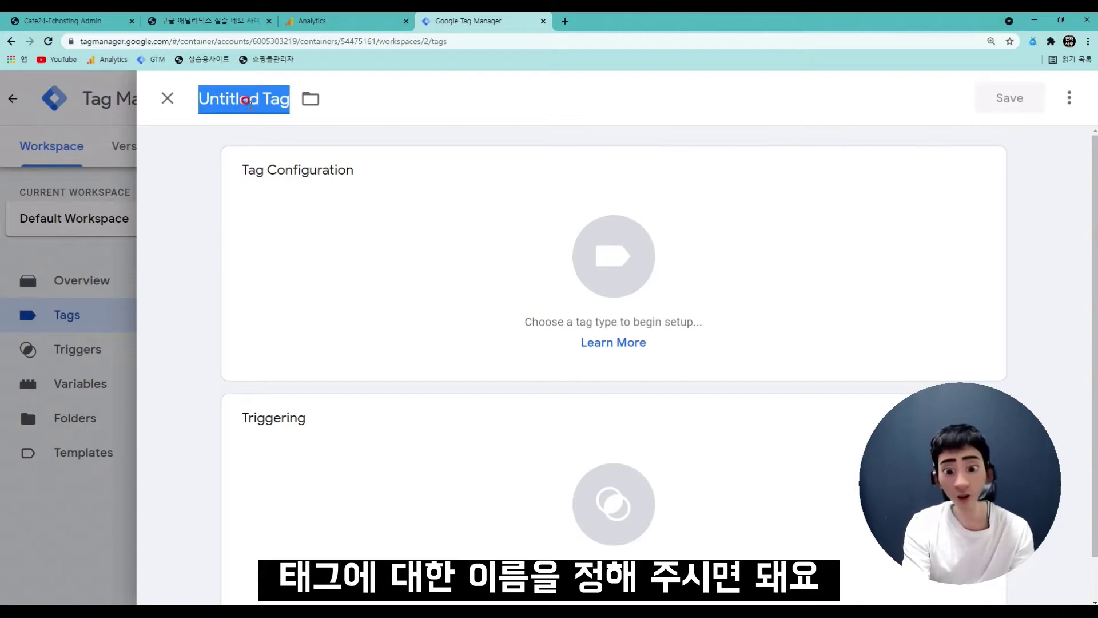
type("ㅎㅁ")
key("BackSpace")
key("BackSpace")
type("GA")
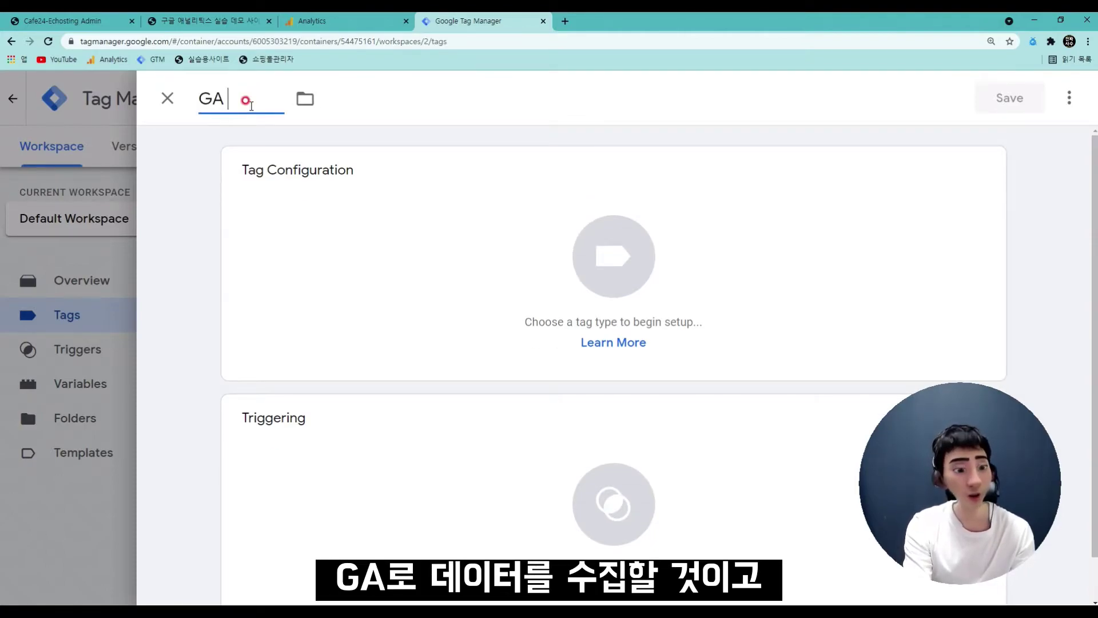
type(" - Pageview - Basic")
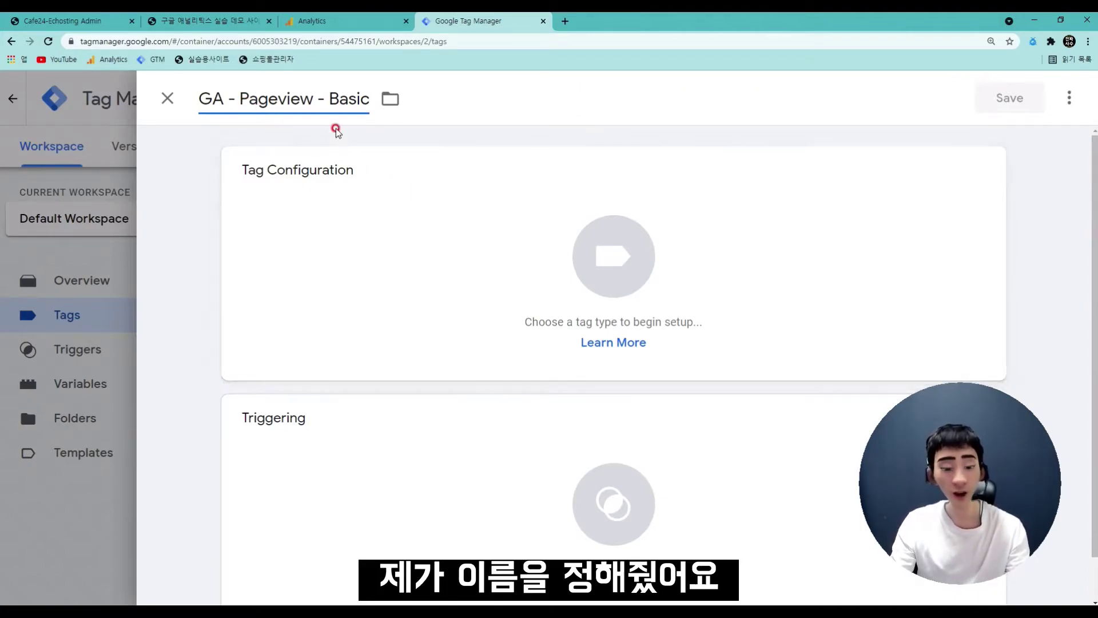
- Set the tag's type to Google Analytics: Universal Analytics with the Page View track type
left_click(527, 241)
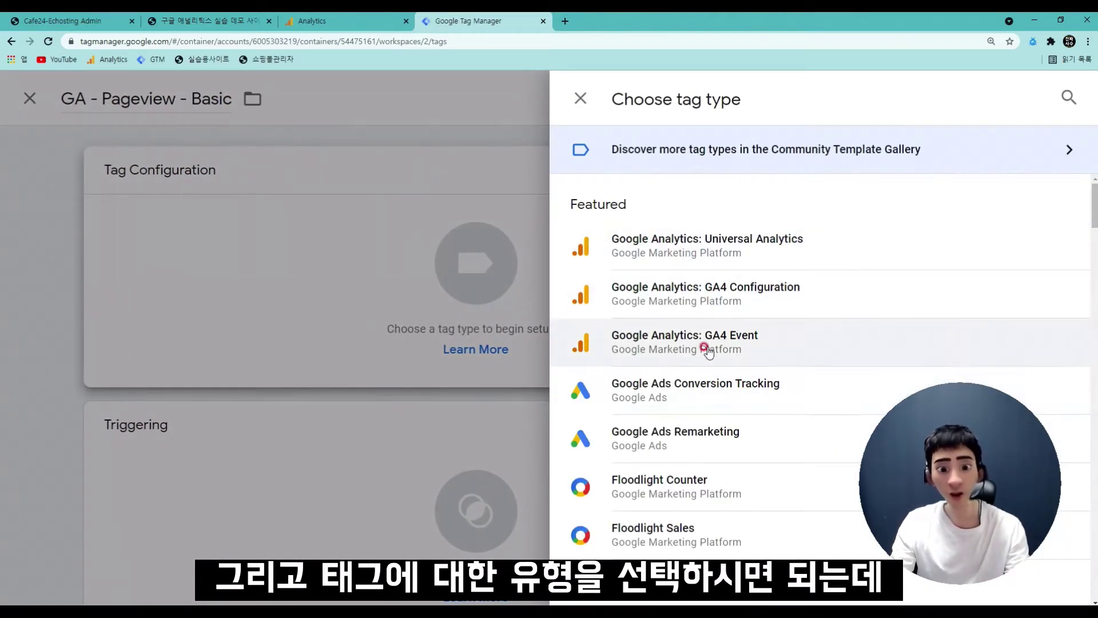
scroll(718, 354, "down", 1)
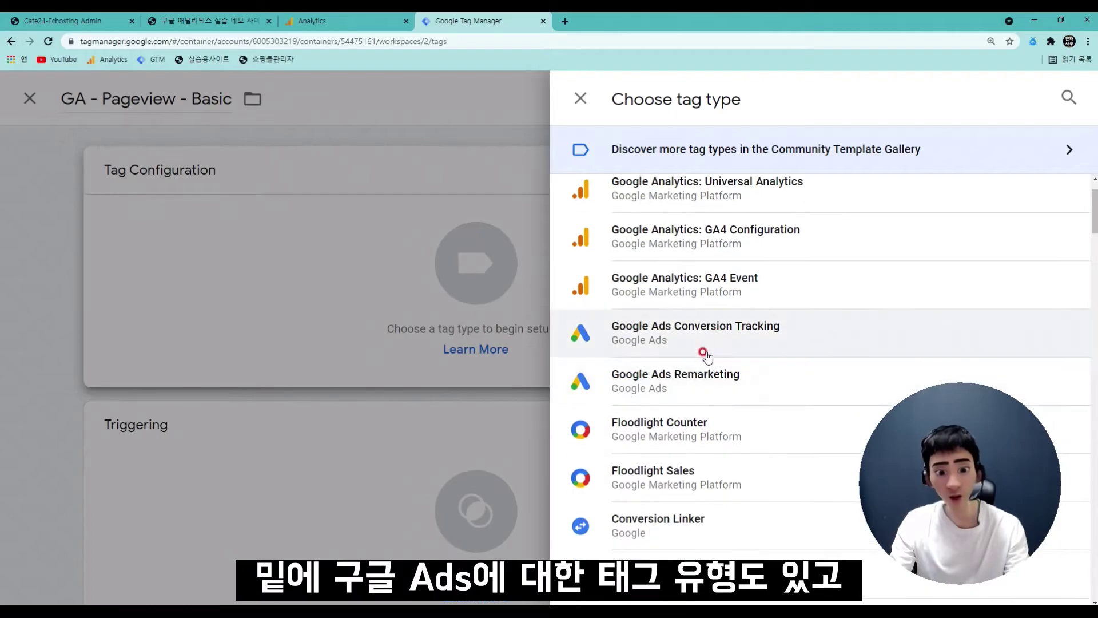
scroll(667, 366, "down", 3)
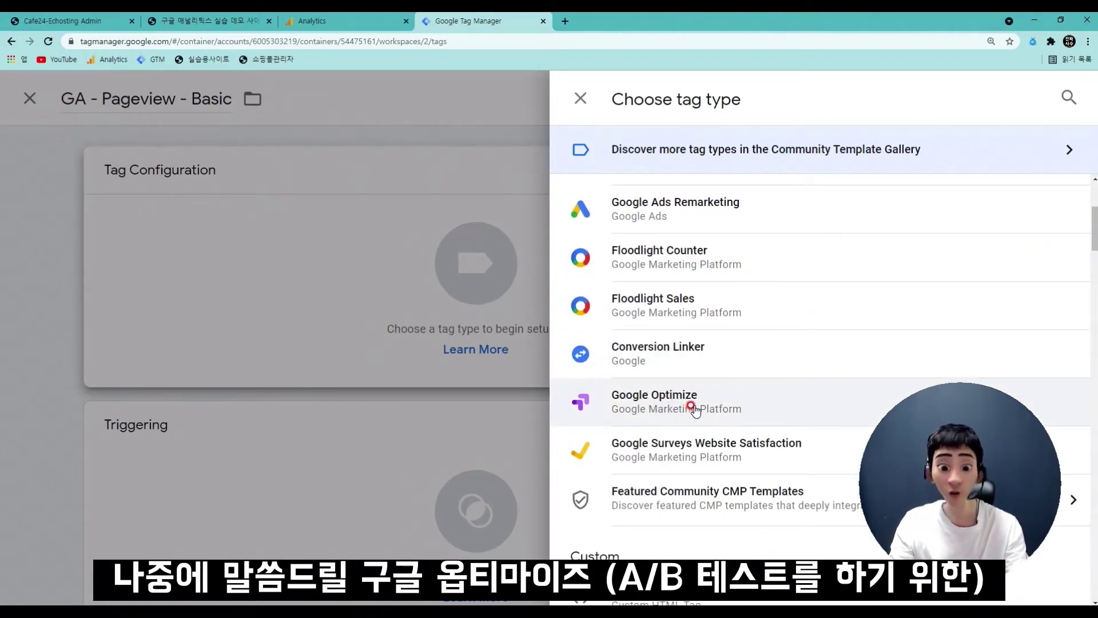
scroll(658, 393, "down", 2)
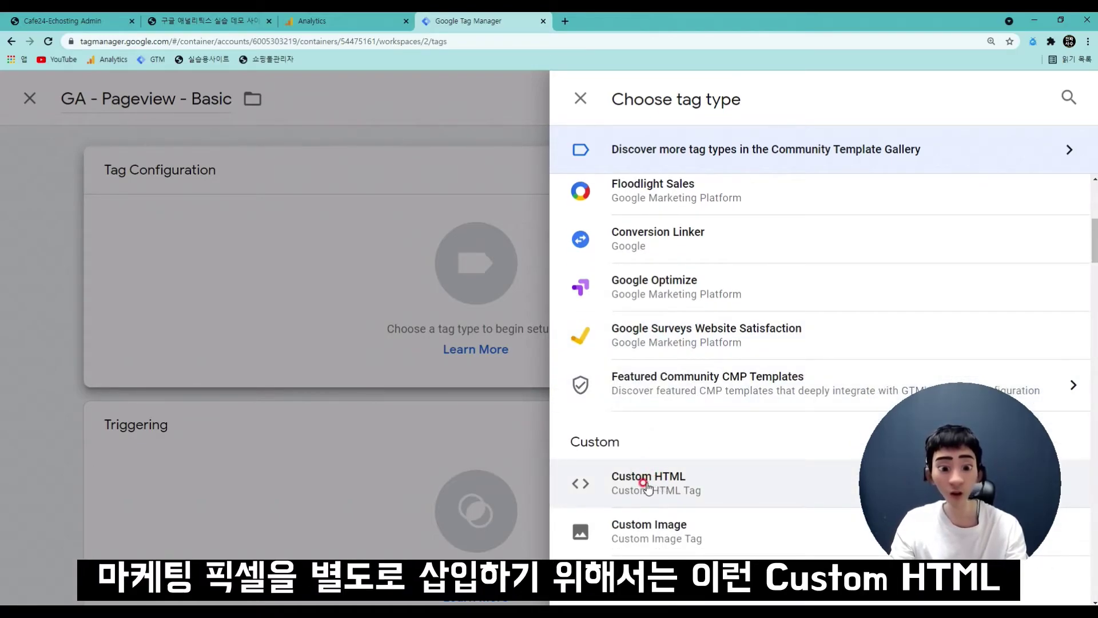
scroll(683, 475, "up", 6)
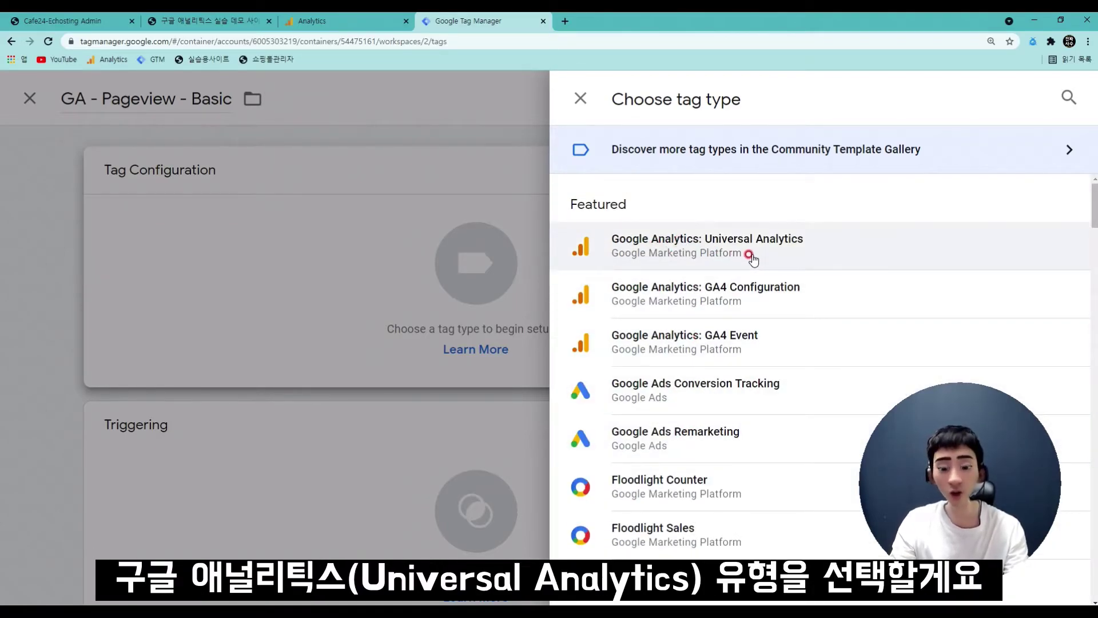
left_click(751, 255)
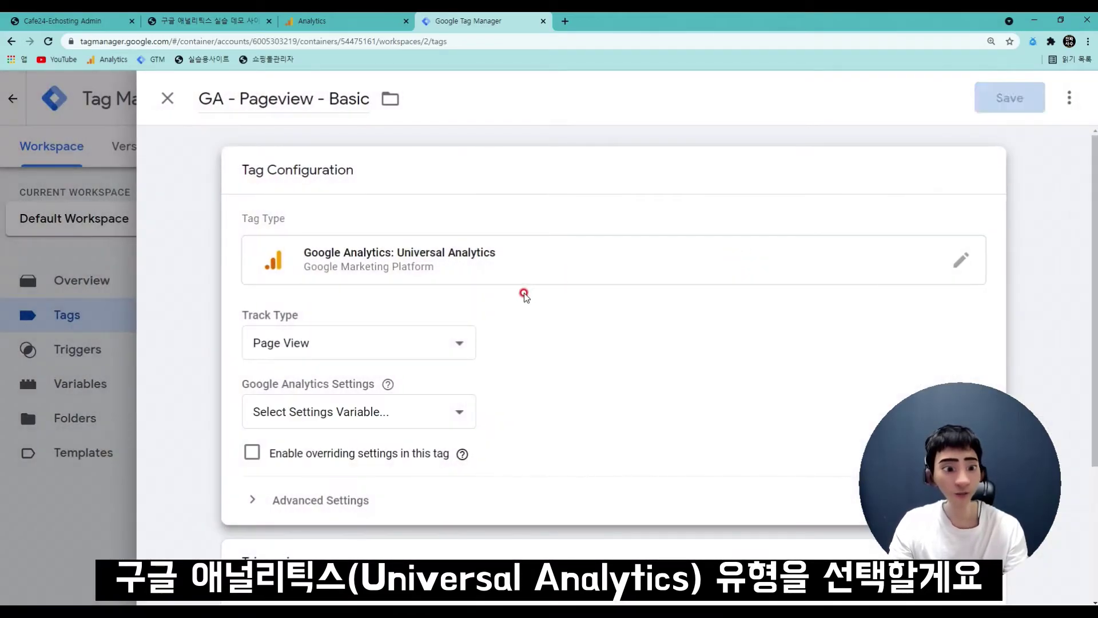
left_click(357, 349)
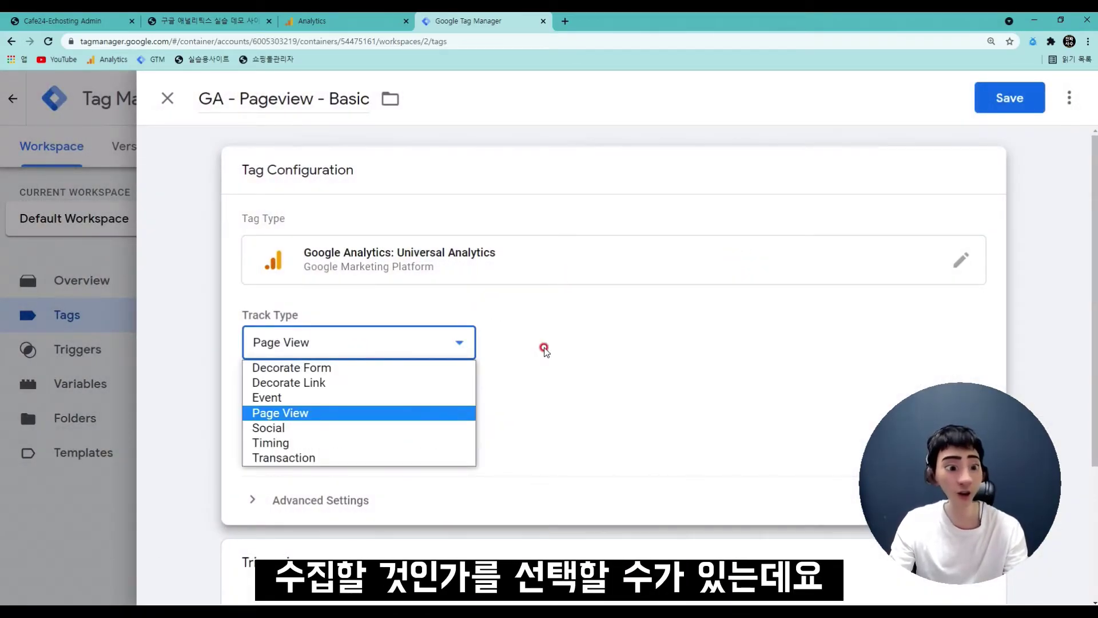
left_click(367, 413)
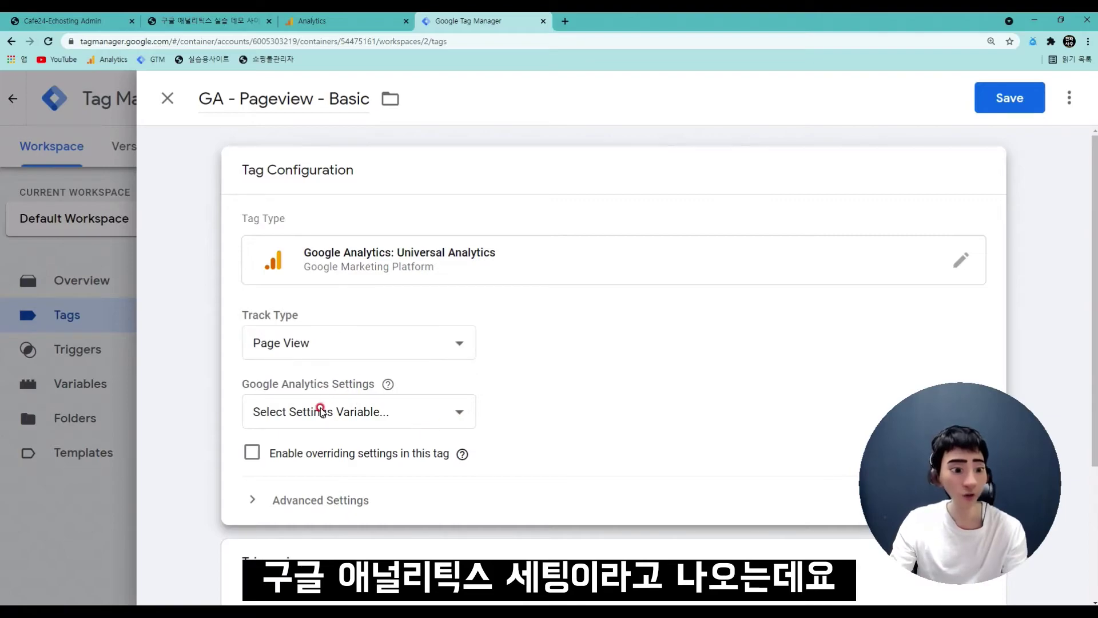
- Start a new Google Analytics Settings variable for the tag, name it "GA Property ID", and open its configuration
scroll(330, 412, "down", 1)
left_click(401, 361)
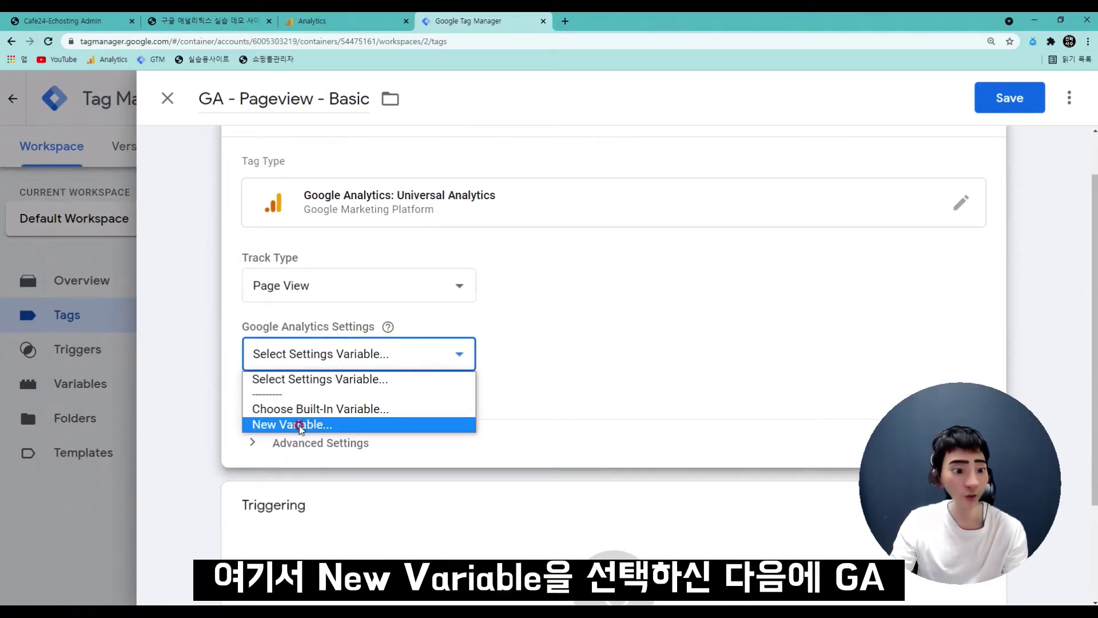
left_click(298, 425)
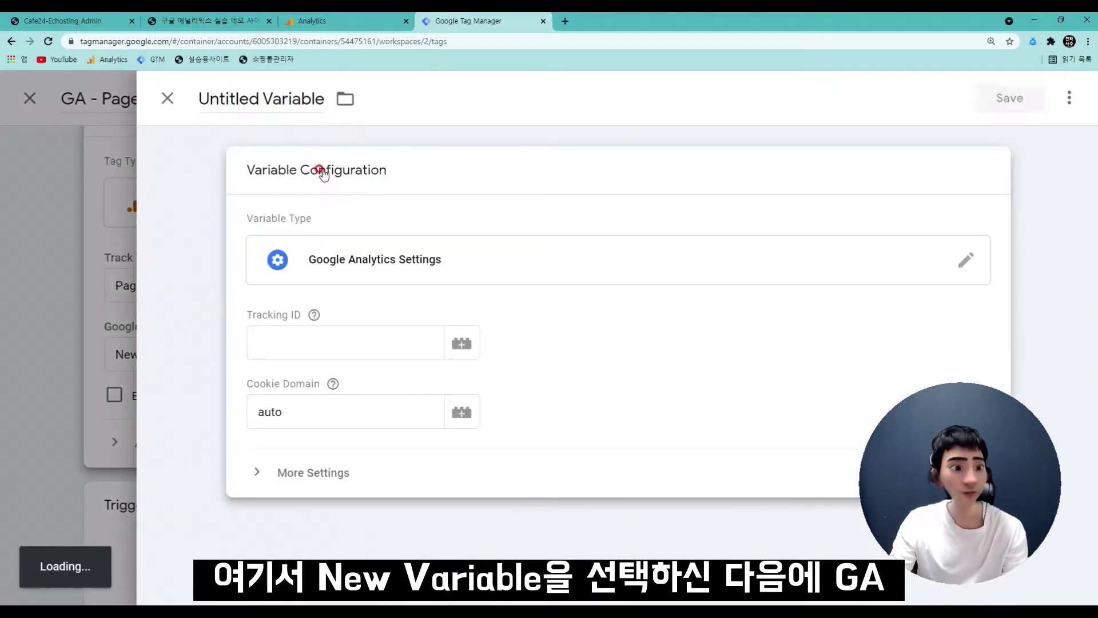
left_click(282, 95)
type("GA ")
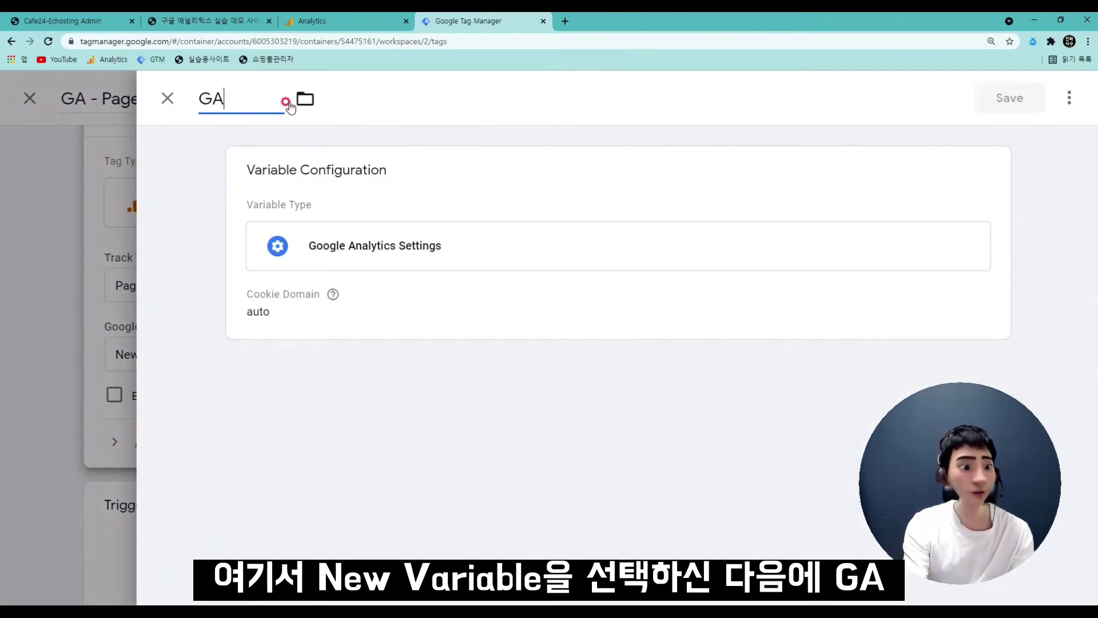
type("P")
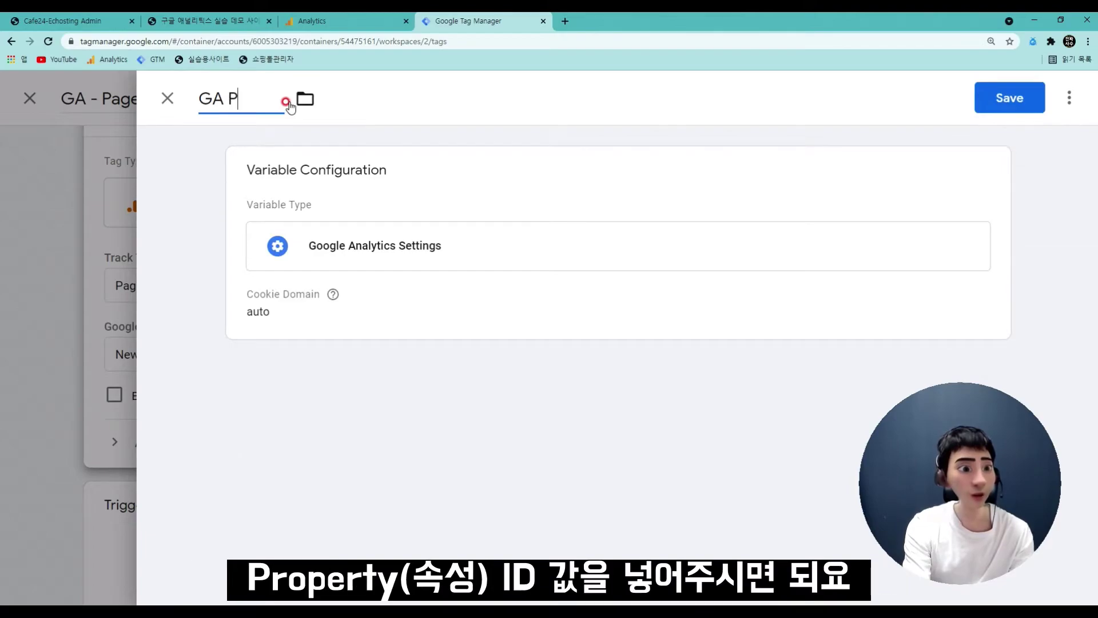
type("roperty ID")
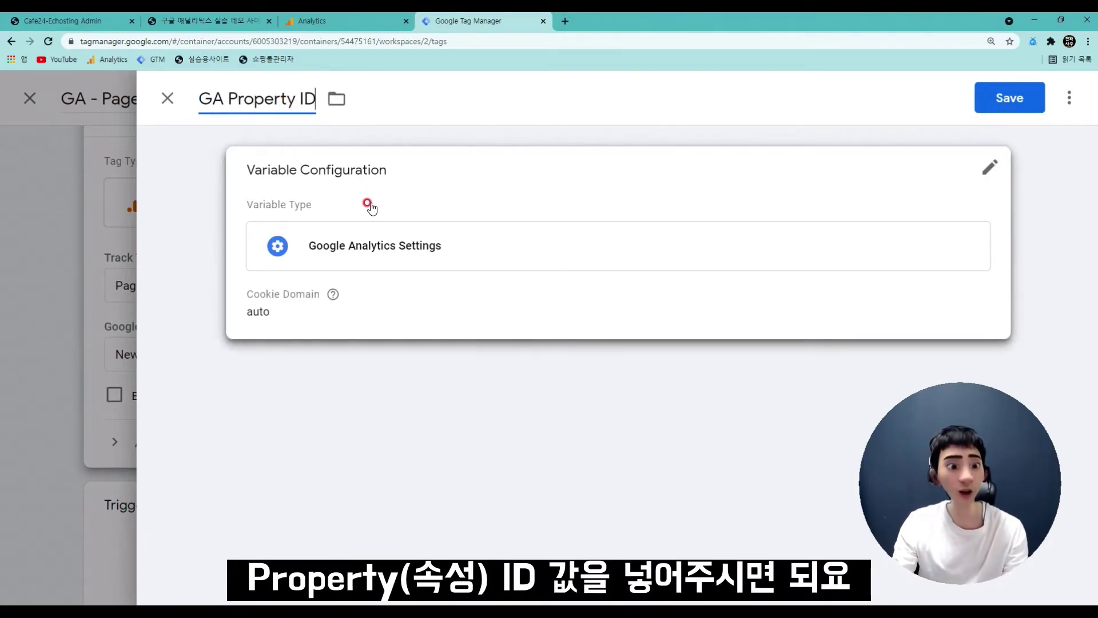
left_click(343, 278)
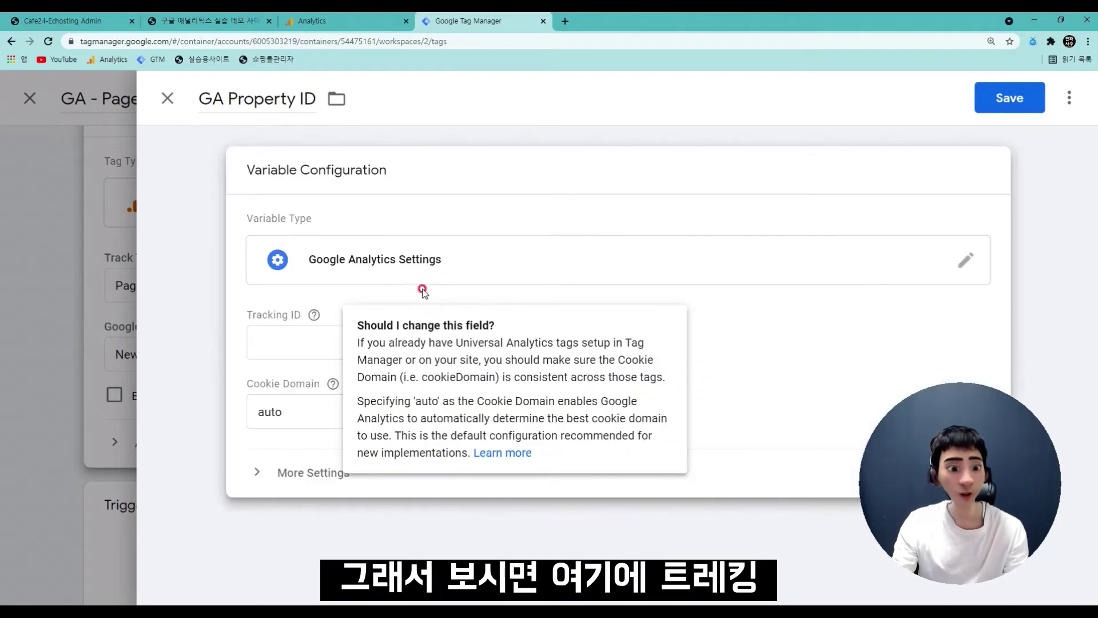
- Copy the property's tracking ID from the Tracking Code page in the Google Analytics admin area
left_click(354, 22)
left_click(68, 564)
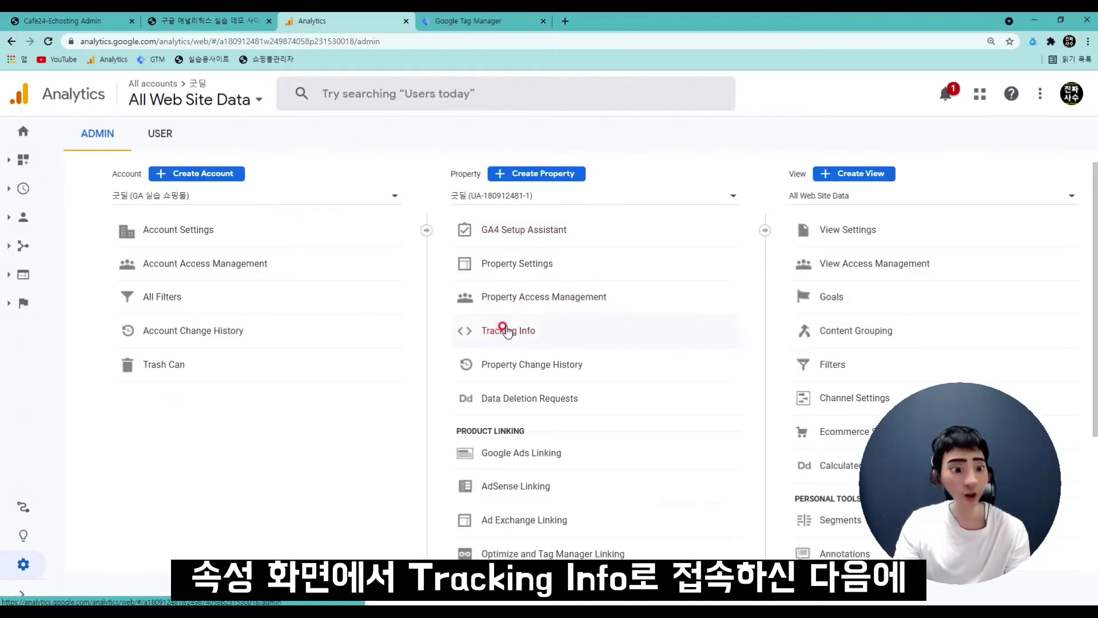
left_click(503, 330)
left_click(516, 358)
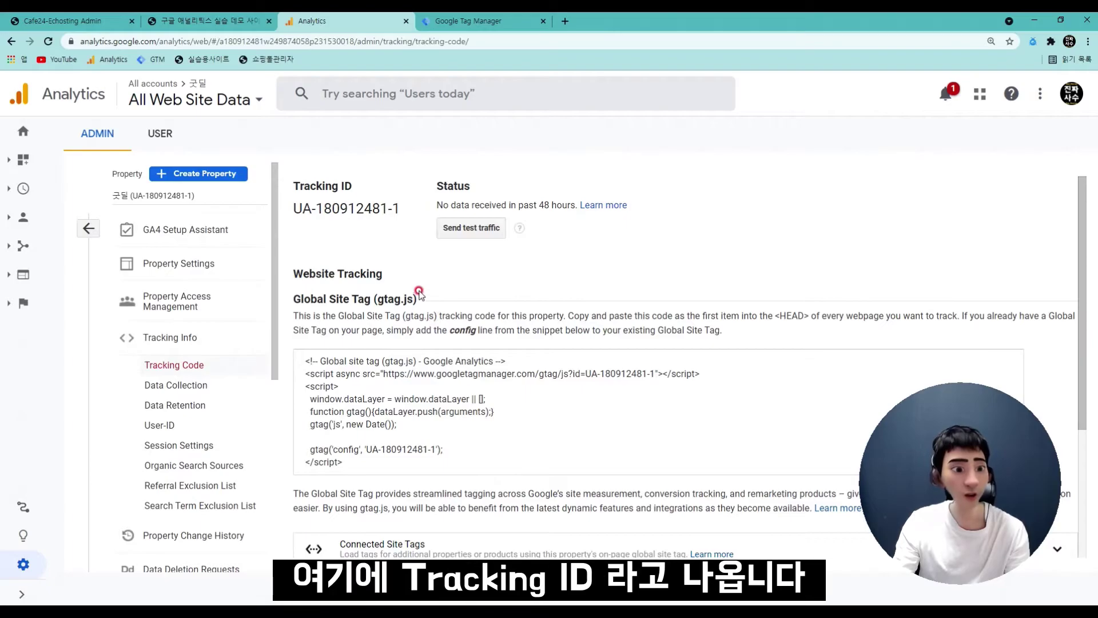
key("ctrl+plus")
left_click_drag(350, 235, 486, 237)
key("ctrl+c")
- Back in Google Tag Manager, paste the copied tracking ID into the GA Property ID variable and save the variable
key("ctrl+Tab")
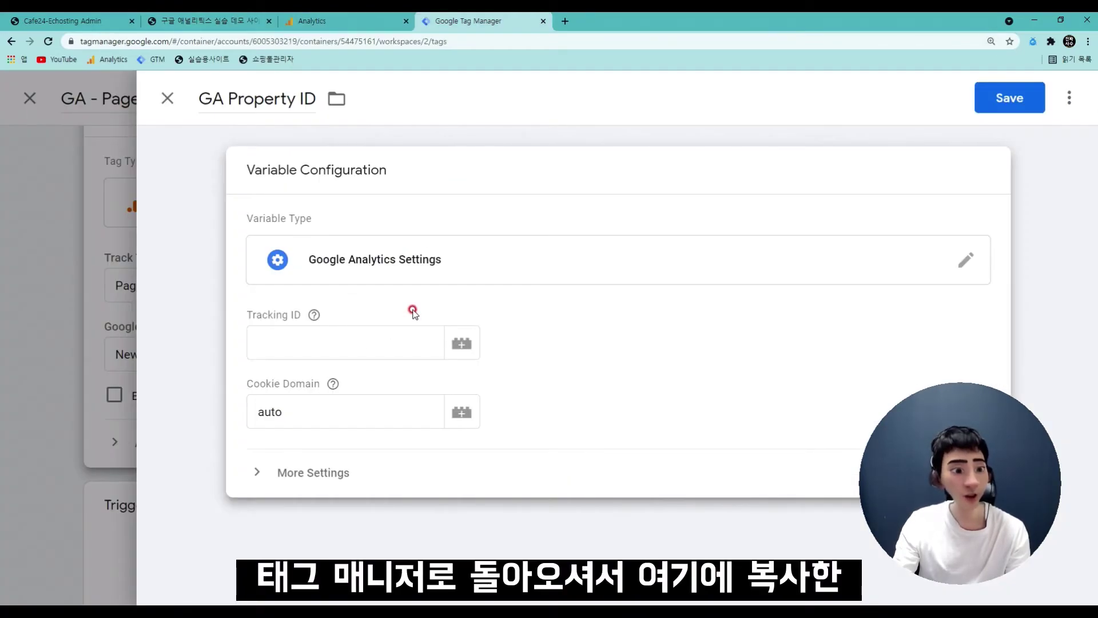
left_click(369, 342)
key("ctrl+v")
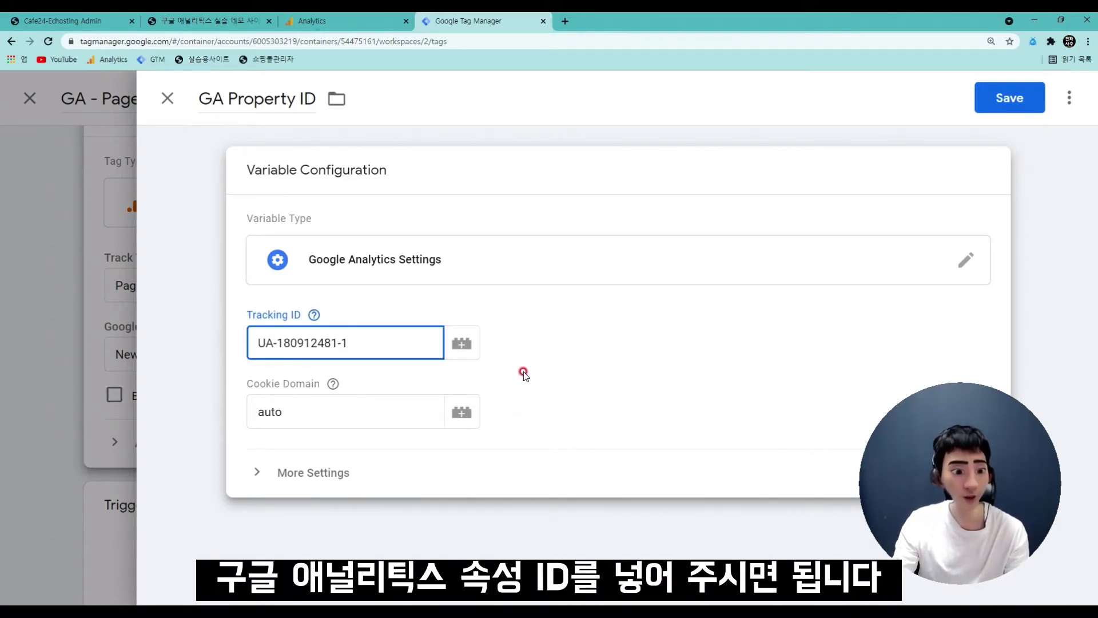
left_click(1010, 97)
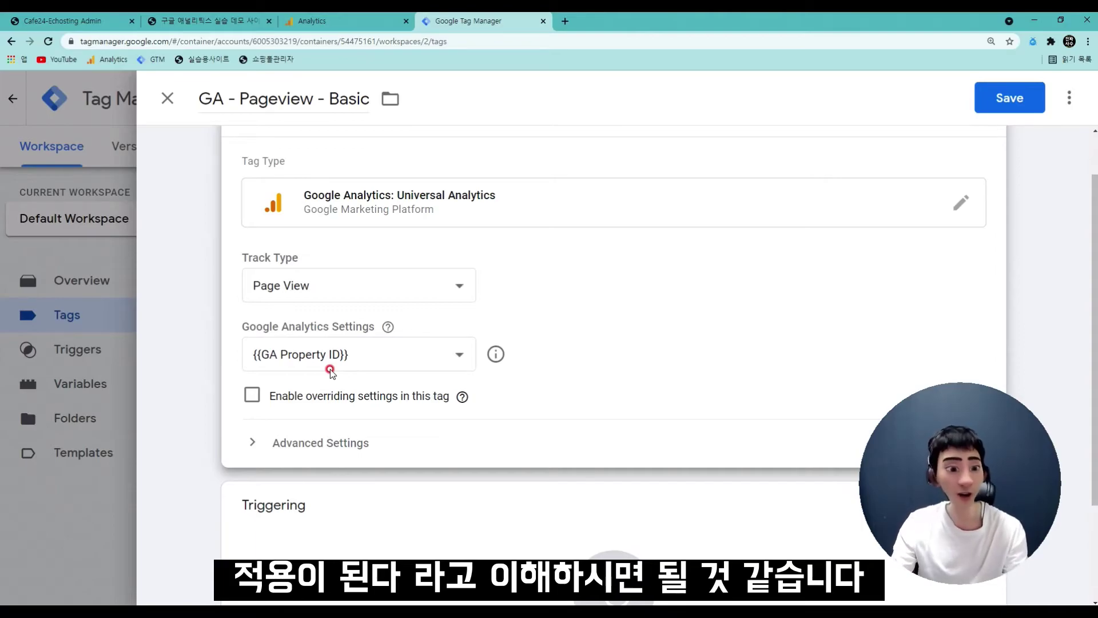
- Assign the All Pages trigger to the GA - Pageview - Basic tag and save the tag
scroll(477, 316, "down", 2)
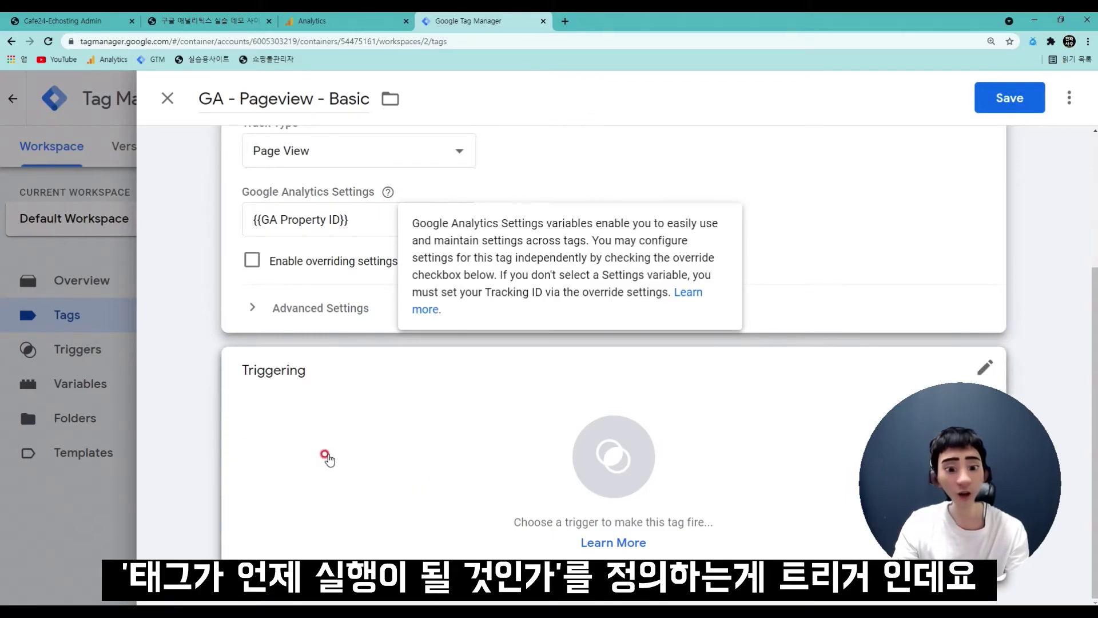
left_click(387, 446)
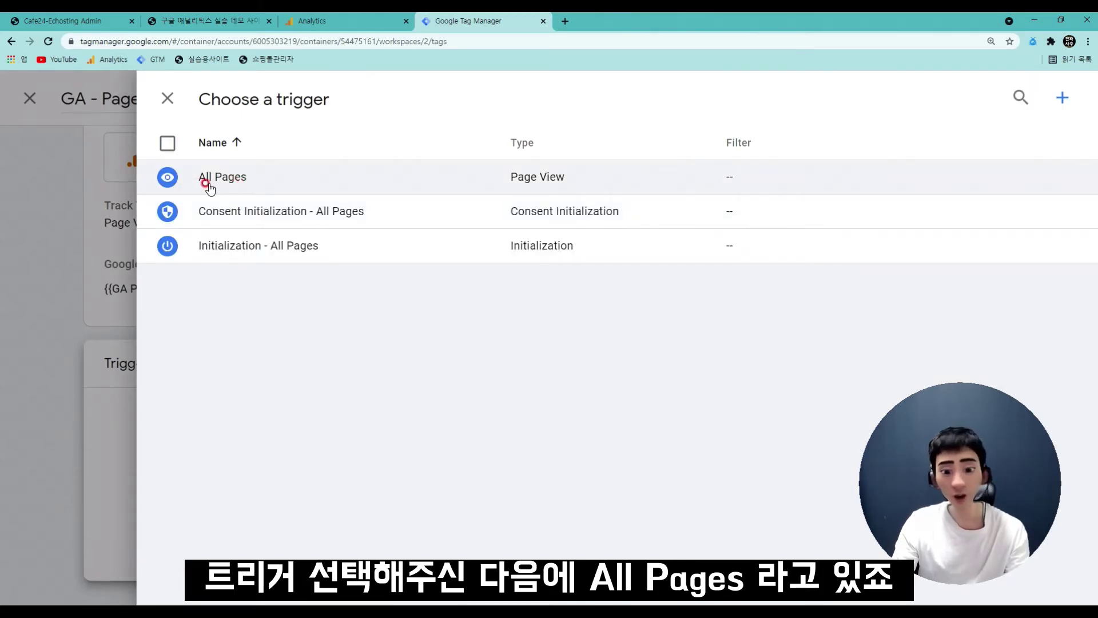
left_click(167, 177)
left_click(360, 187)
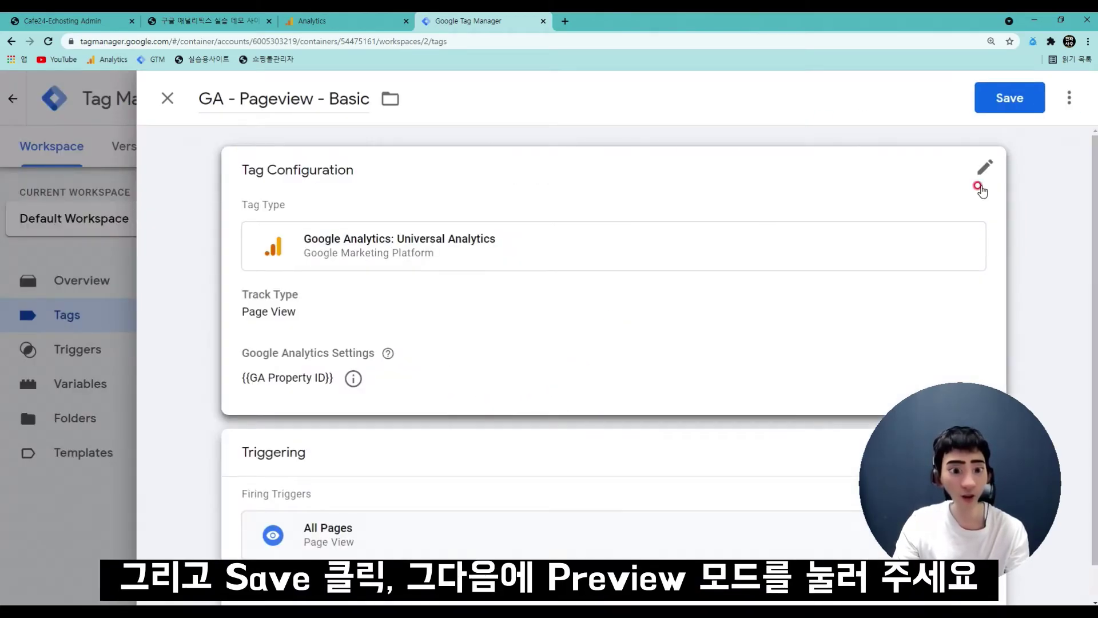
left_click(985, 106)
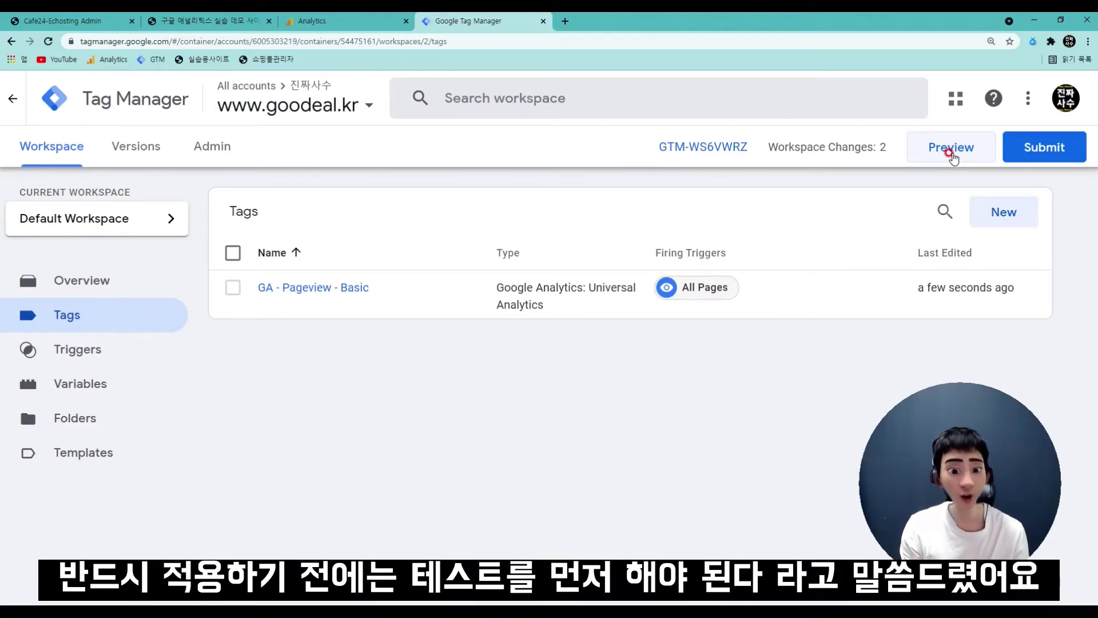
left_click(951, 150)
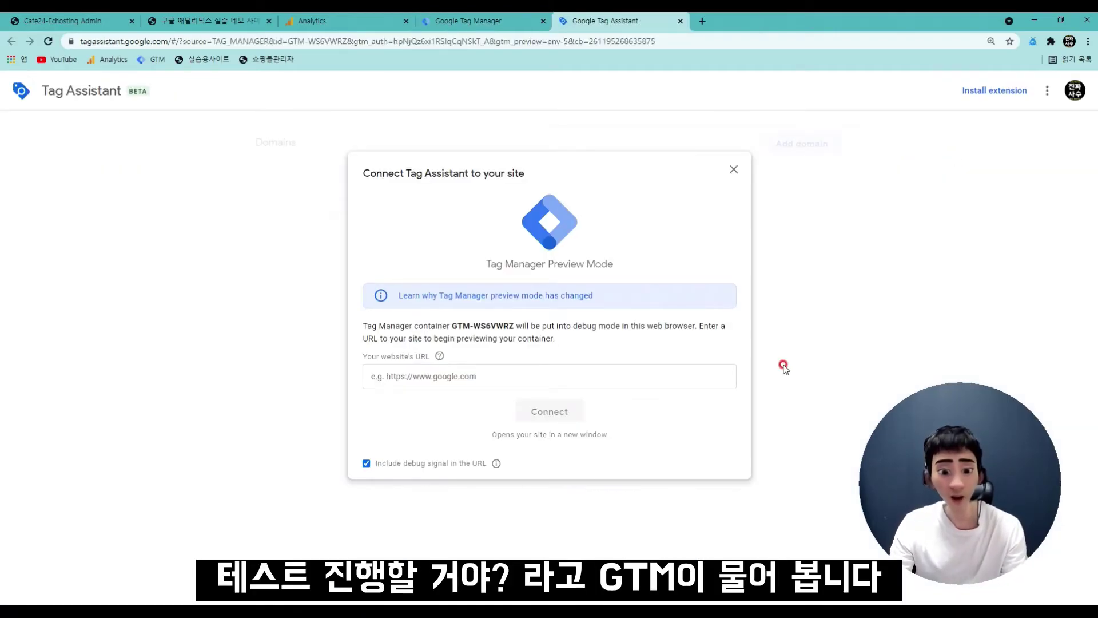
left_click(206, 21)
left_click(98, 41)
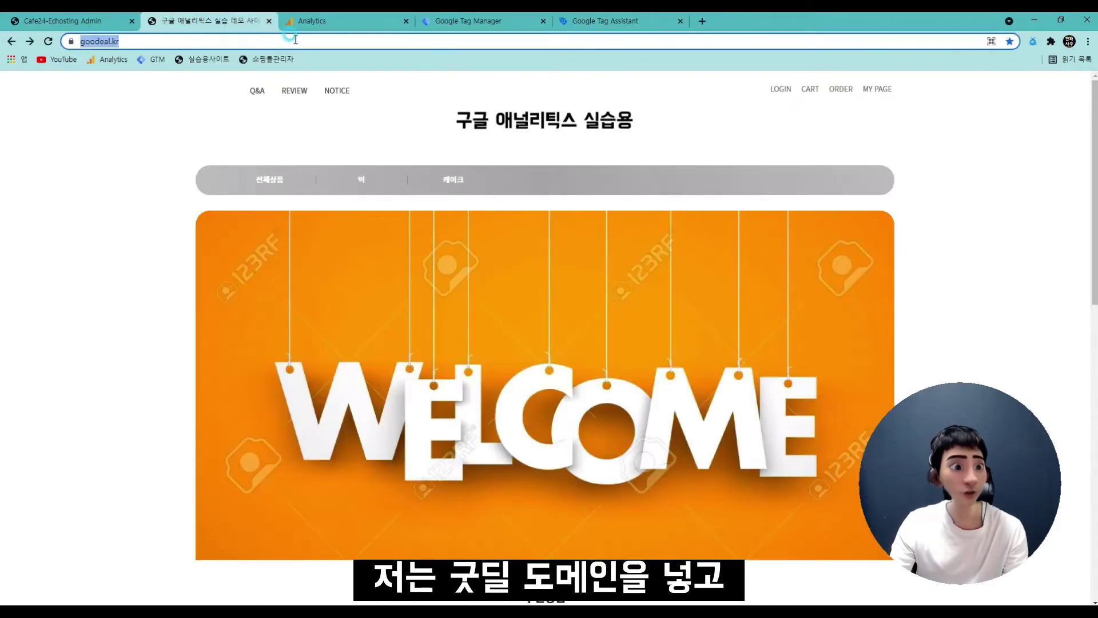
left_click(605, 21)
left_click(465, 376)
type("https://goodeal.kr/")
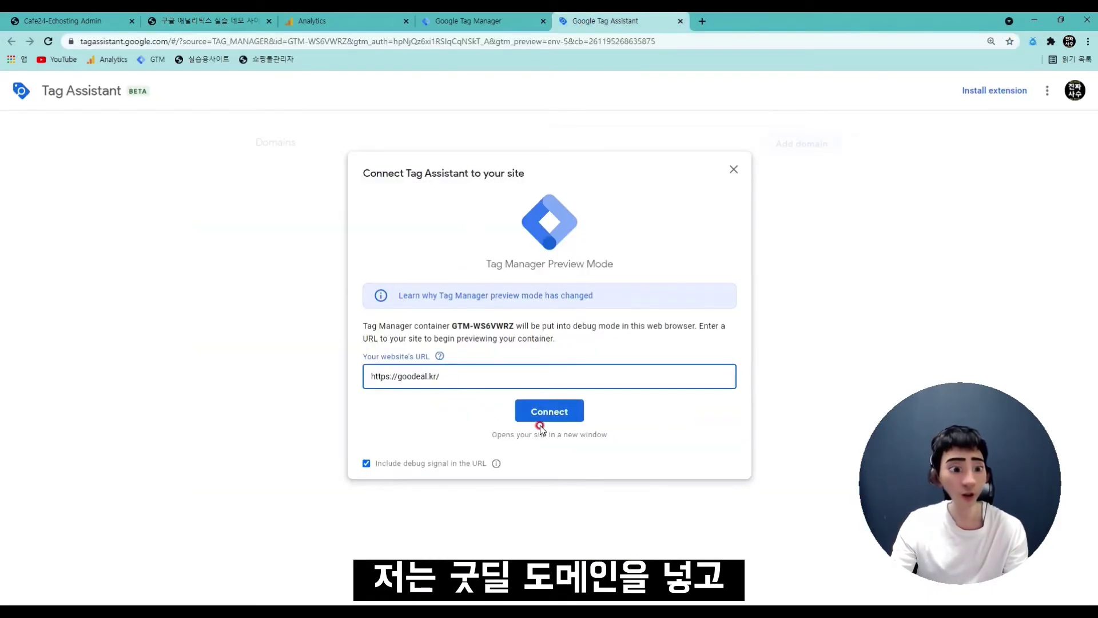
left_click(560, 412)
left_click_drag(523, 17, 535, 404)
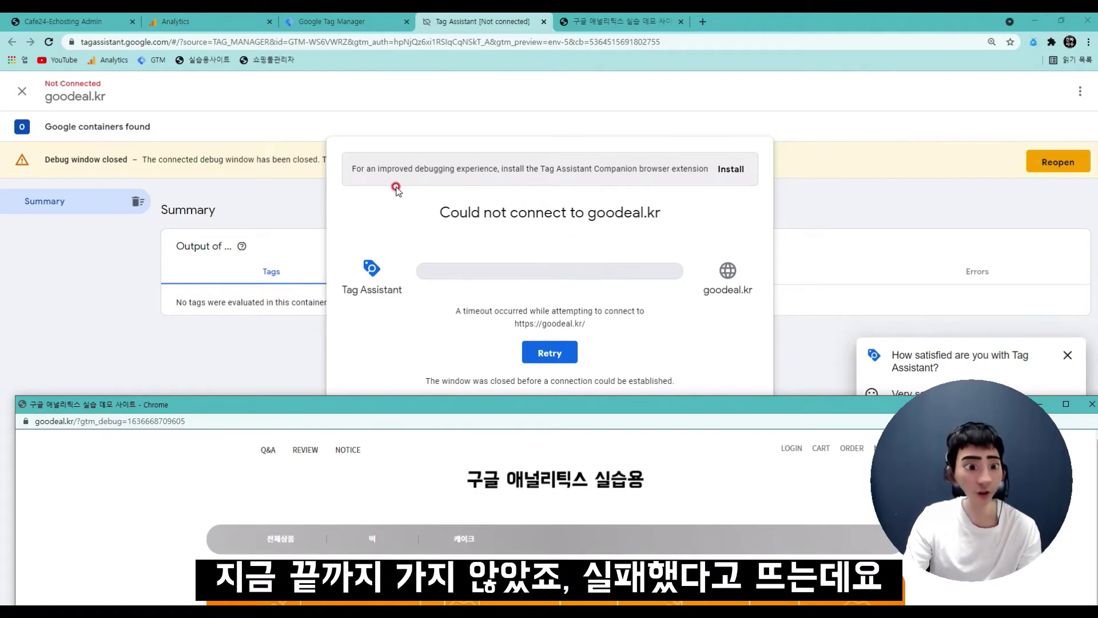
- Install the Tag Assistant Companion extension from the Chrome Web Store
left_click(735, 169)
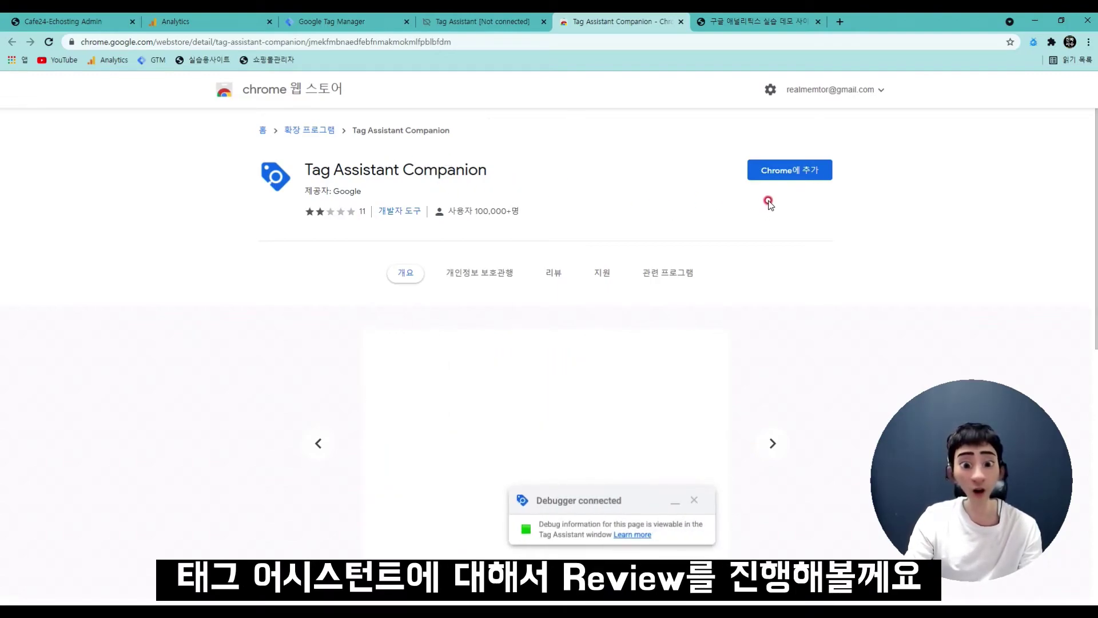
left_click(790, 183)
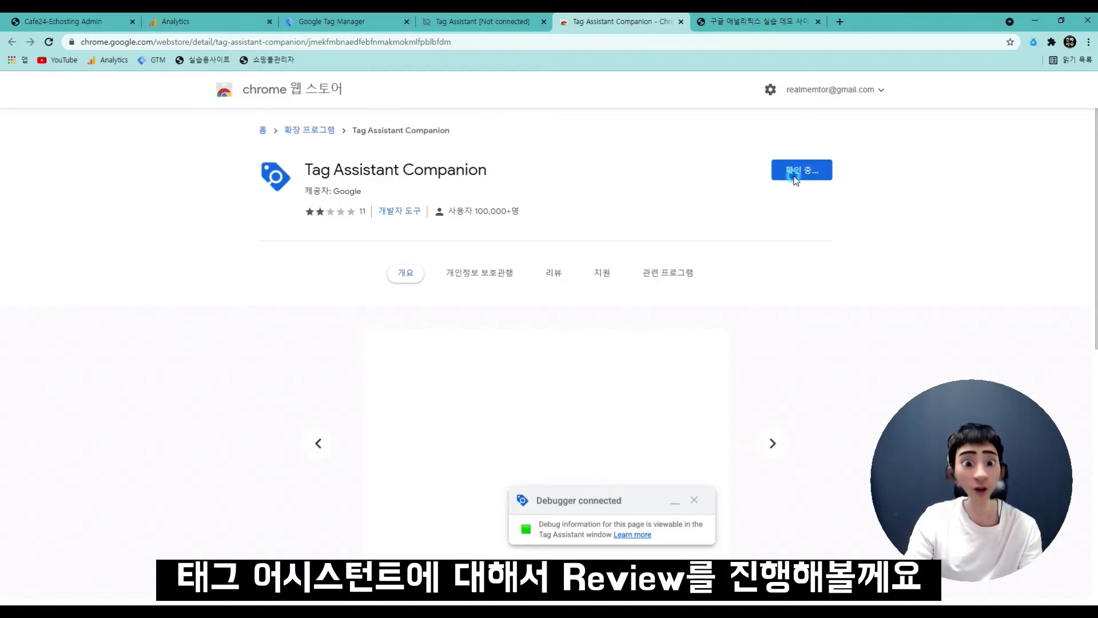
left_click(591, 139)
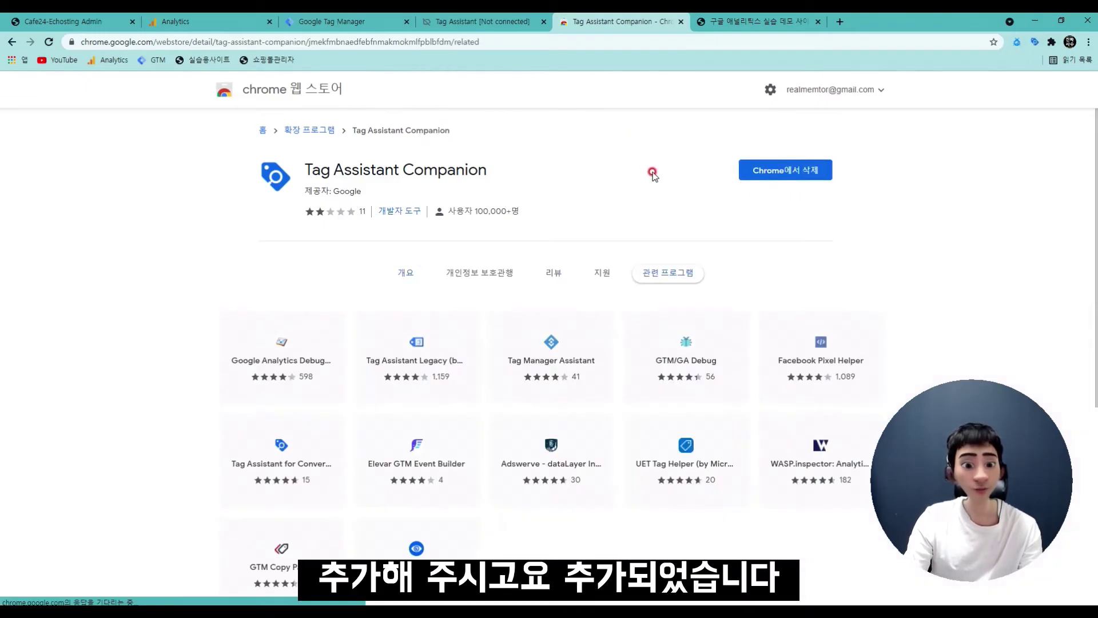
- Return to Tag Manager, restart the container's preview mode and connect Tag Assistant to goodeal.kr, moving the opened shop window aside
left_click(551, 82)
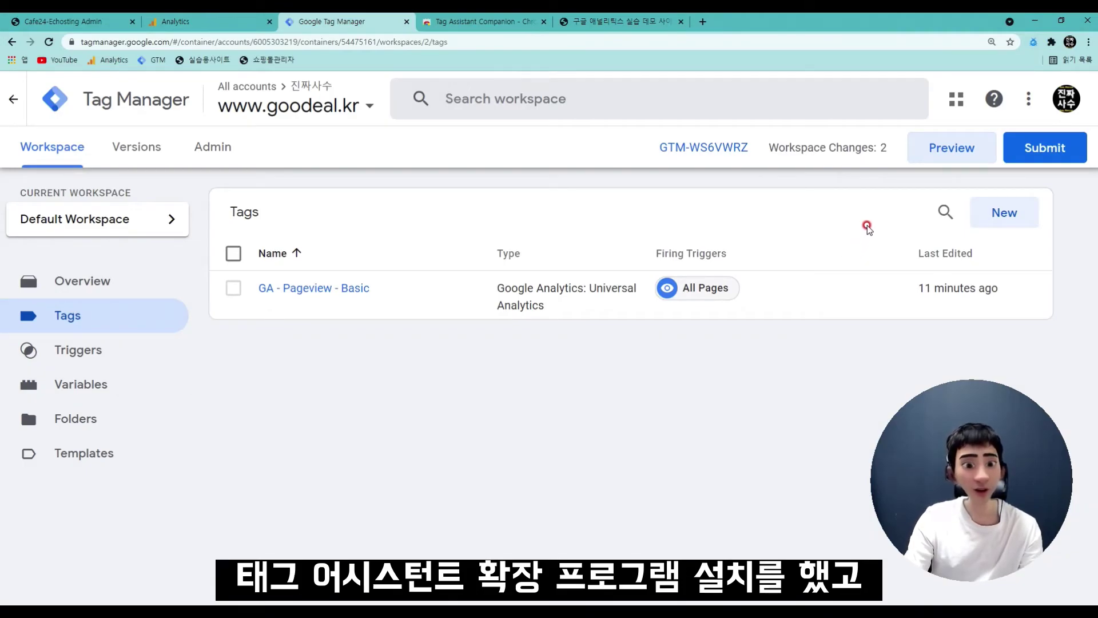
left_click(943, 149)
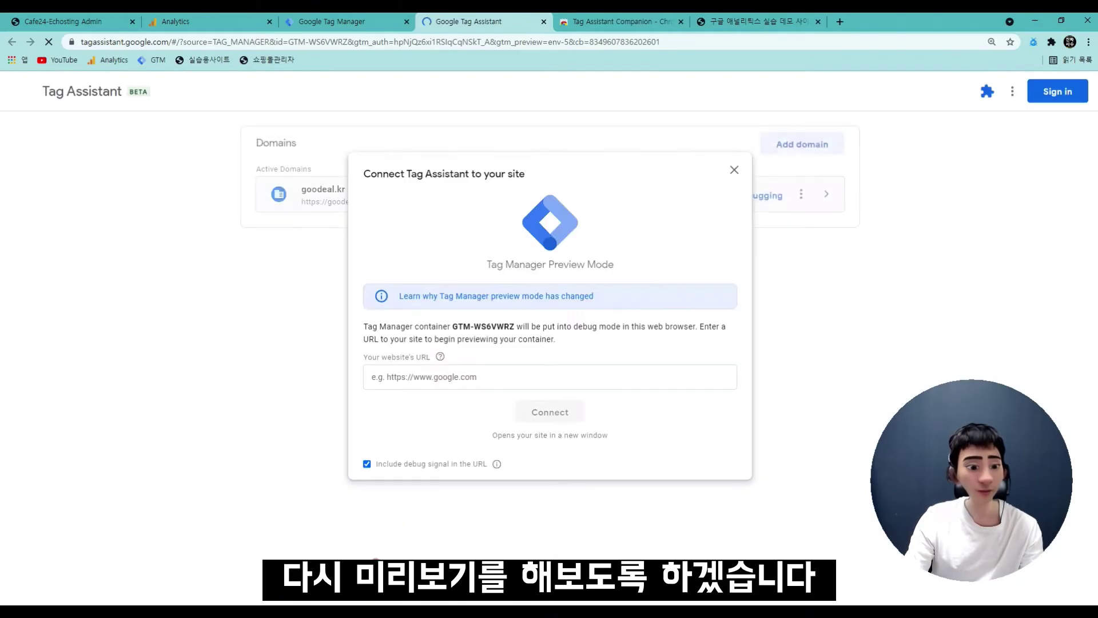
left_click(449, 375)
left_click(412, 406)
left_click(548, 410)
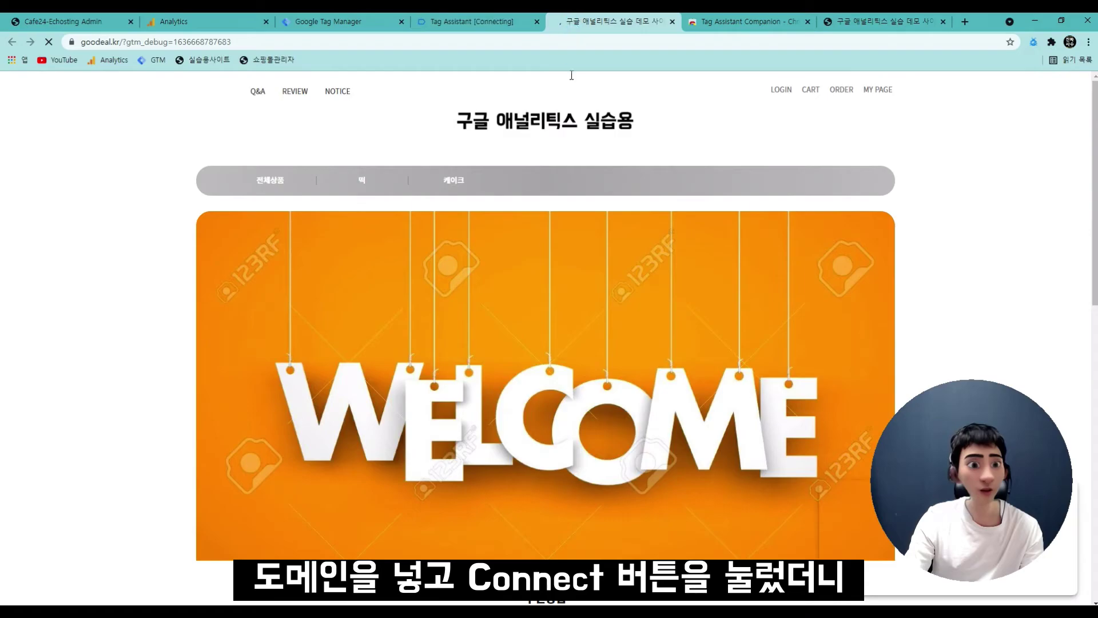
left_click_drag(578, 21, 55, 407)
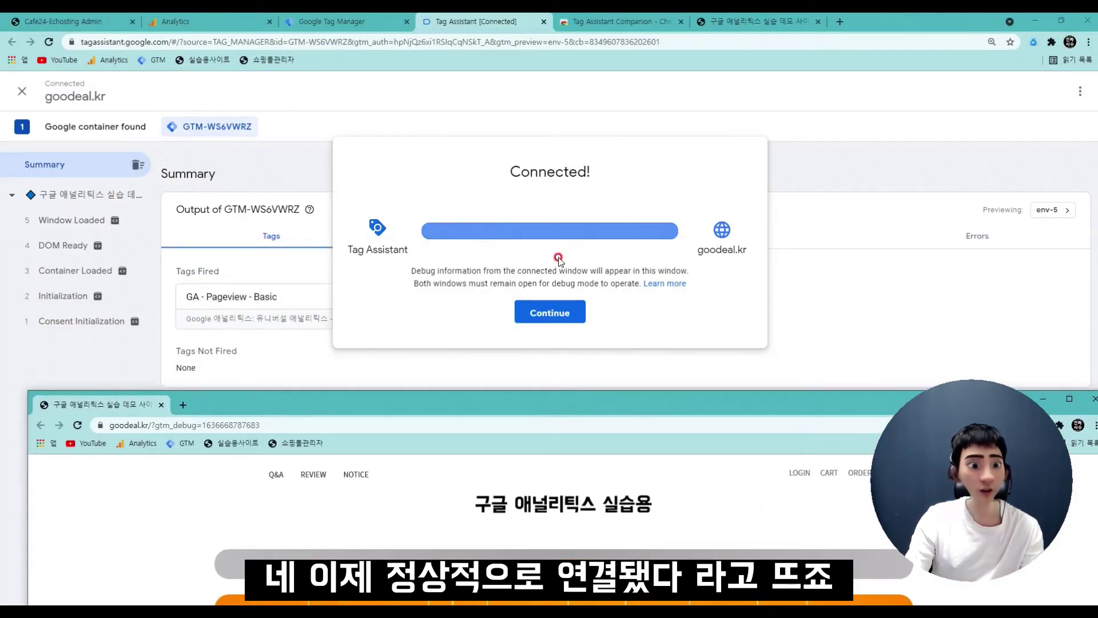
left_click(571, 314)
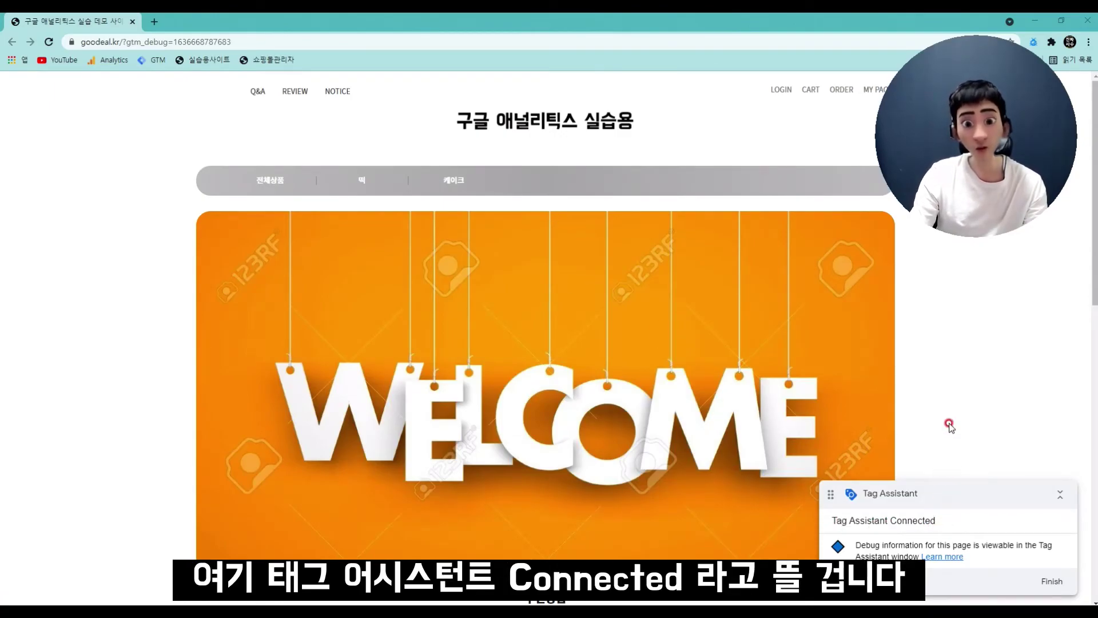
- Examine in Tag Assistant whether the pageview tag fired, going through each event from Consent Initialization to Window Loaded and the Summary
mouse_move(460, 23)
left_mouse_down()
mouse_move(458, 48)
mouse_move(476, 31)
left_mouse_up()
left_click(488, 85)
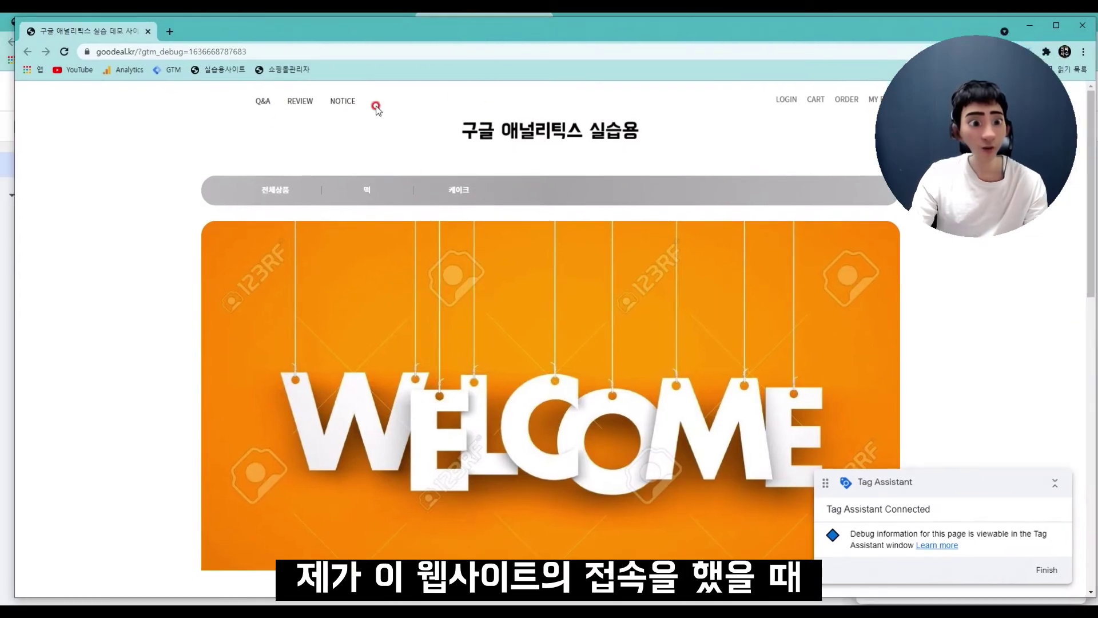
left_click_drag(387, 29, 407, 485)
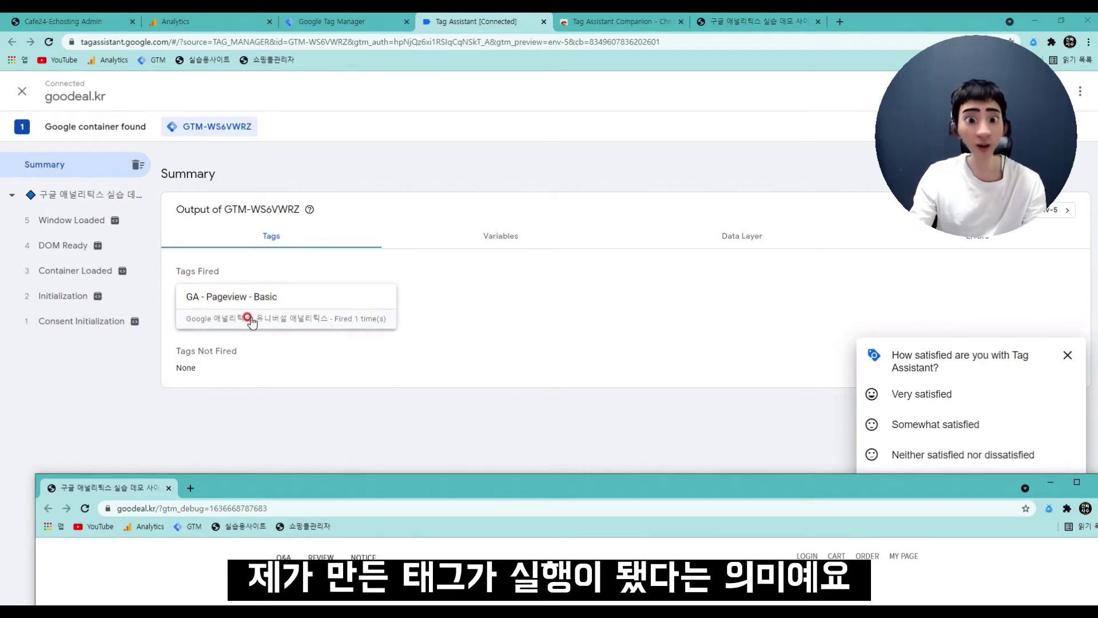
left_click(63, 321)
left_click(62, 296)
left_click(63, 271)
left_click(62, 250)
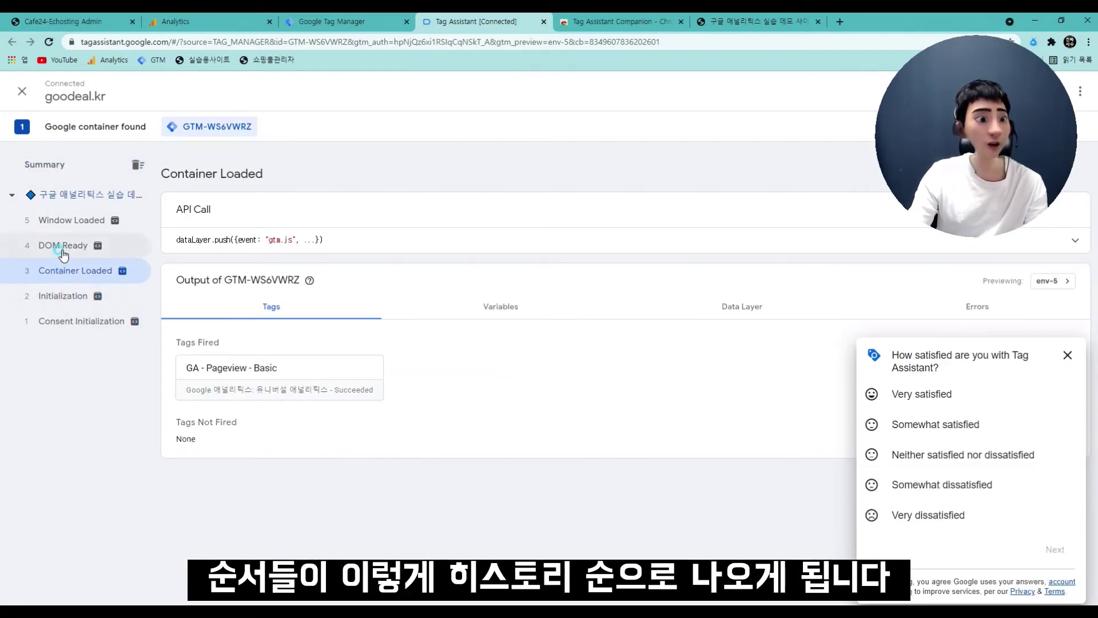
left_click(61, 228)
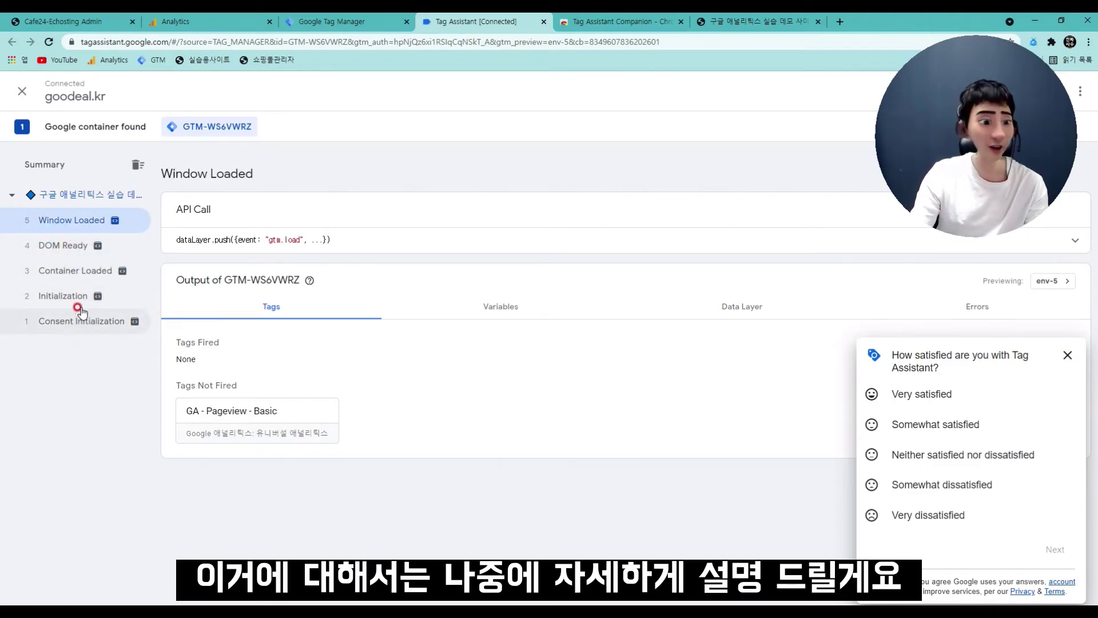
left_click(52, 167)
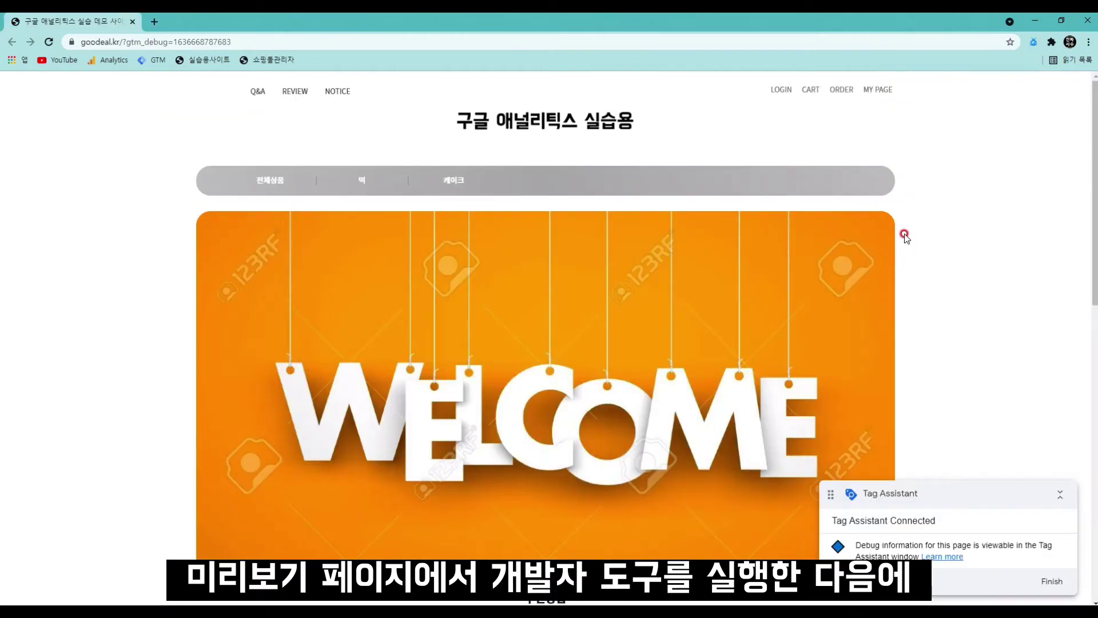
- Open Omnibug in the developer tools of the shop's preview page and reload the page to inspect its tracking requests
key("F12")
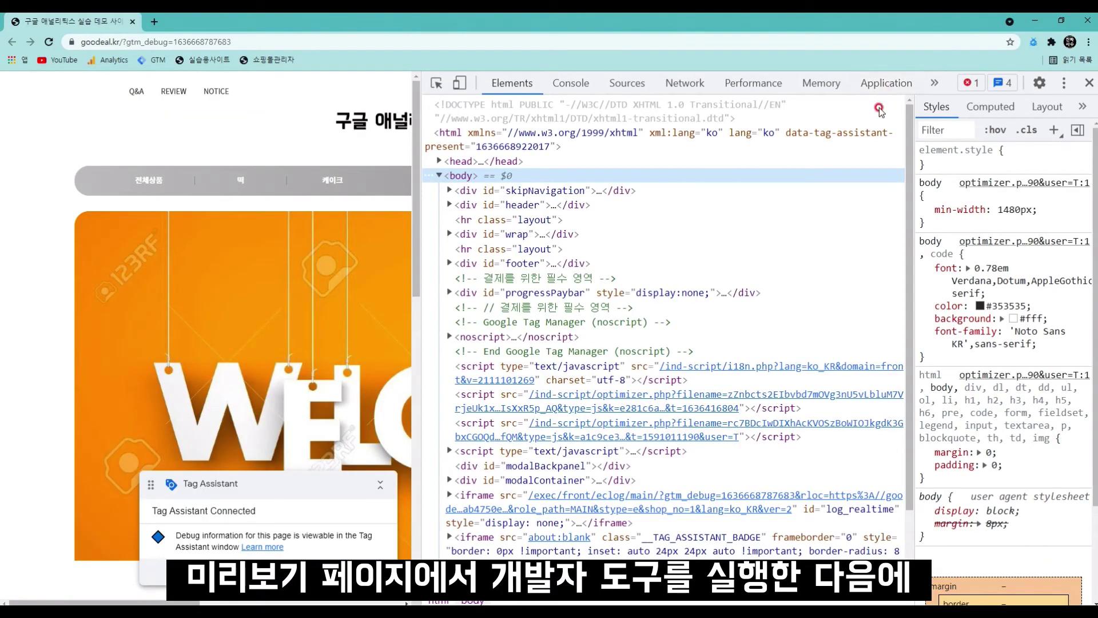
left_click(934, 83)
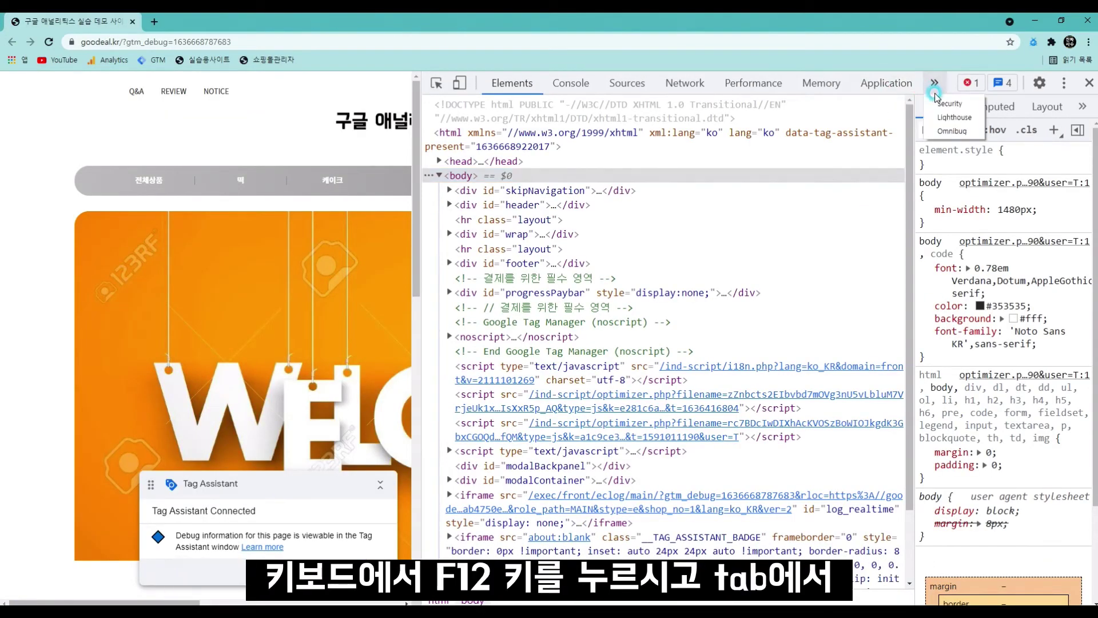
left_click(950, 131)
left_click(49, 231)
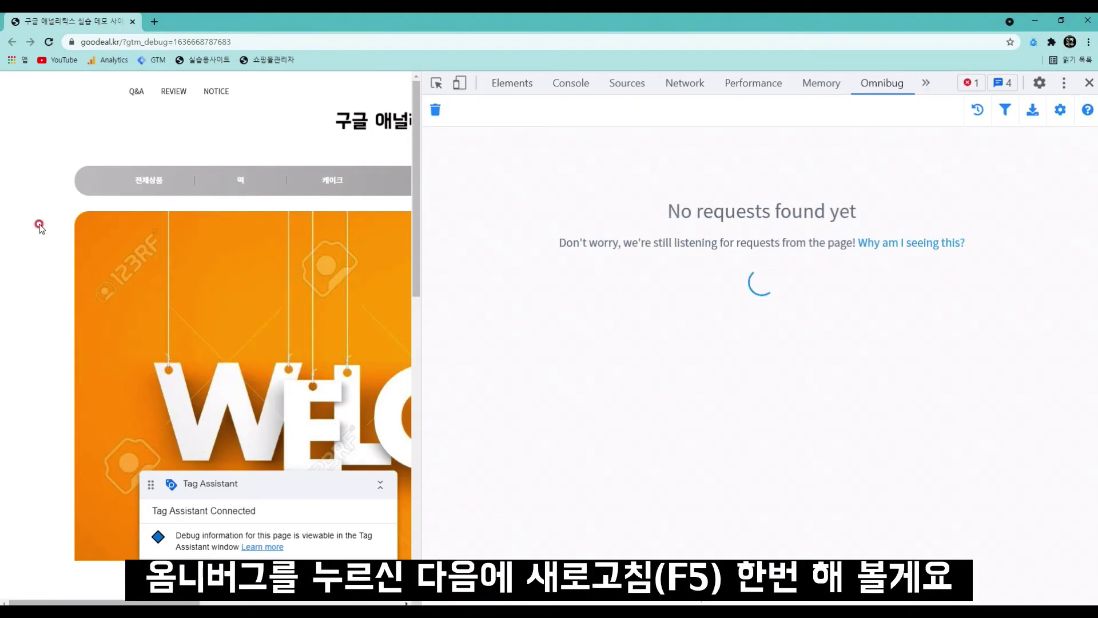
key("F5")
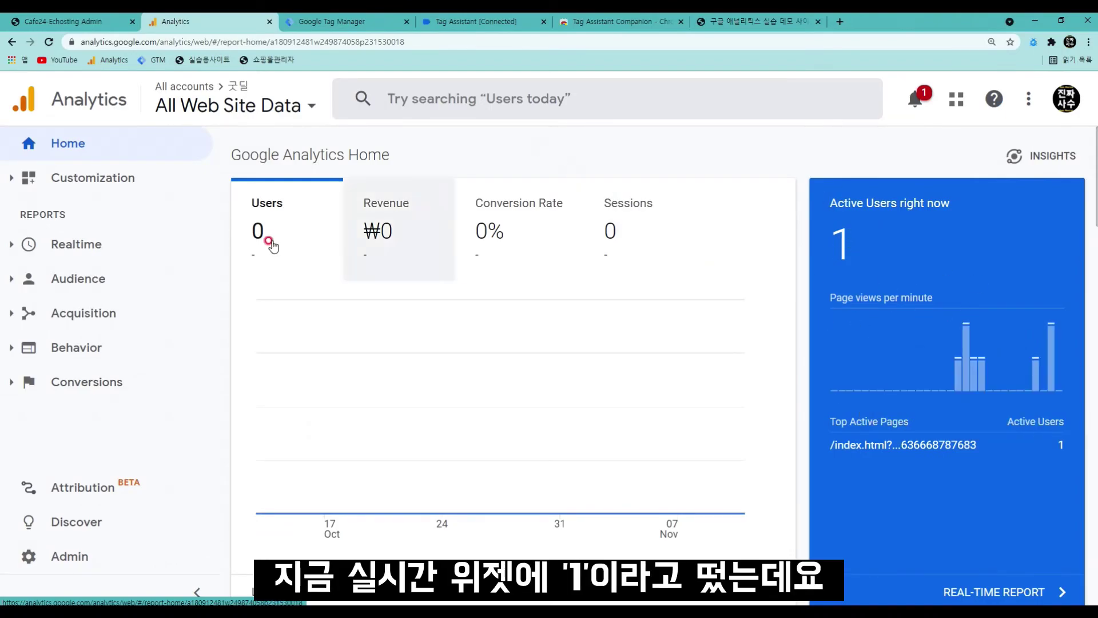
- Check the visit to the shop in the Google Analytics Realtime Overview report
left_click(78, 245)
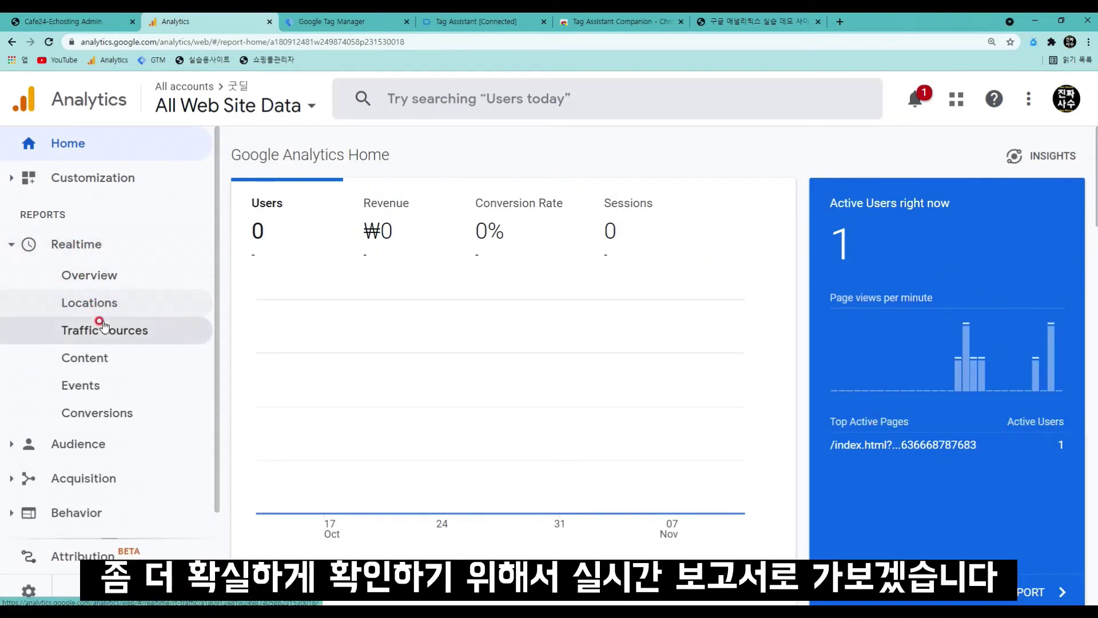
left_click(92, 279)
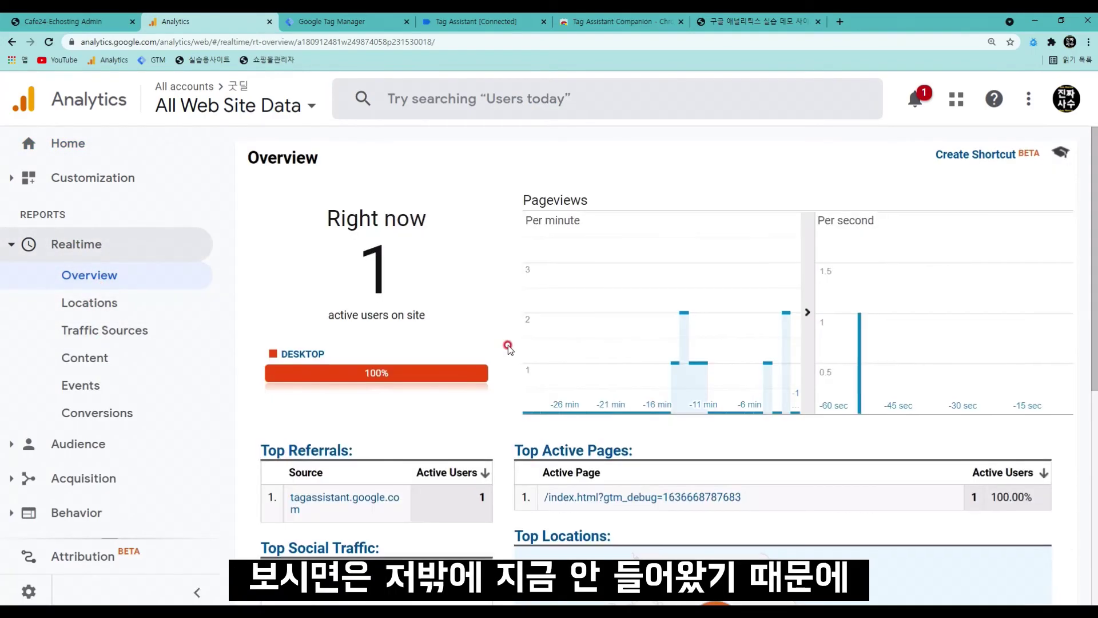
scroll(486, 341, "down", 1)
scroll(349, 212, "up", 1)
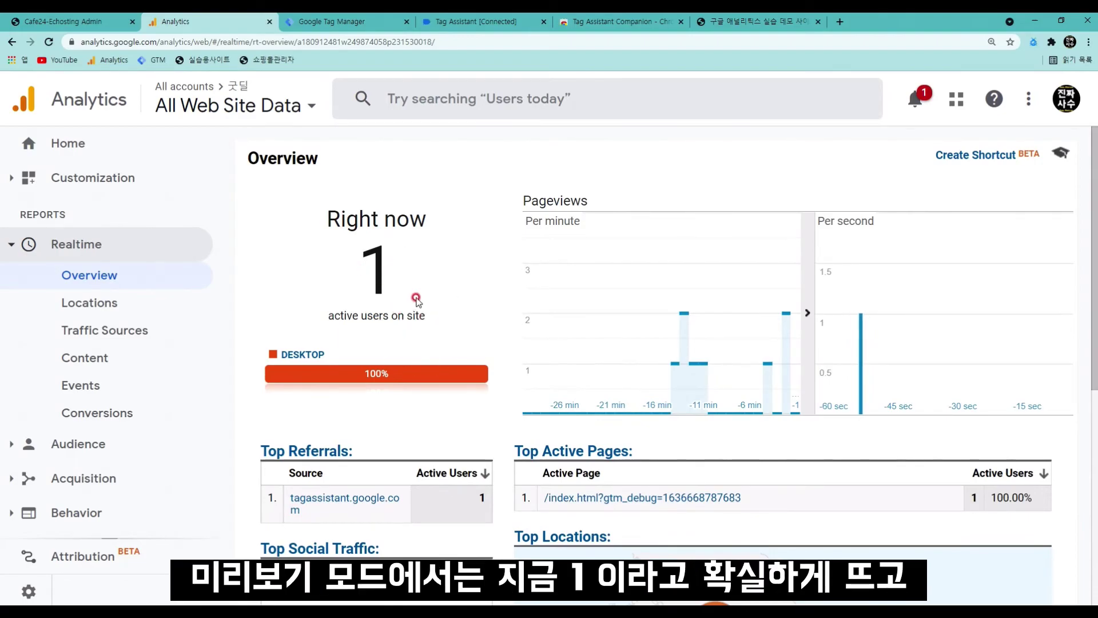
scroll(452, 358, "down", 2)
scroll(455, 356, "up", 2)
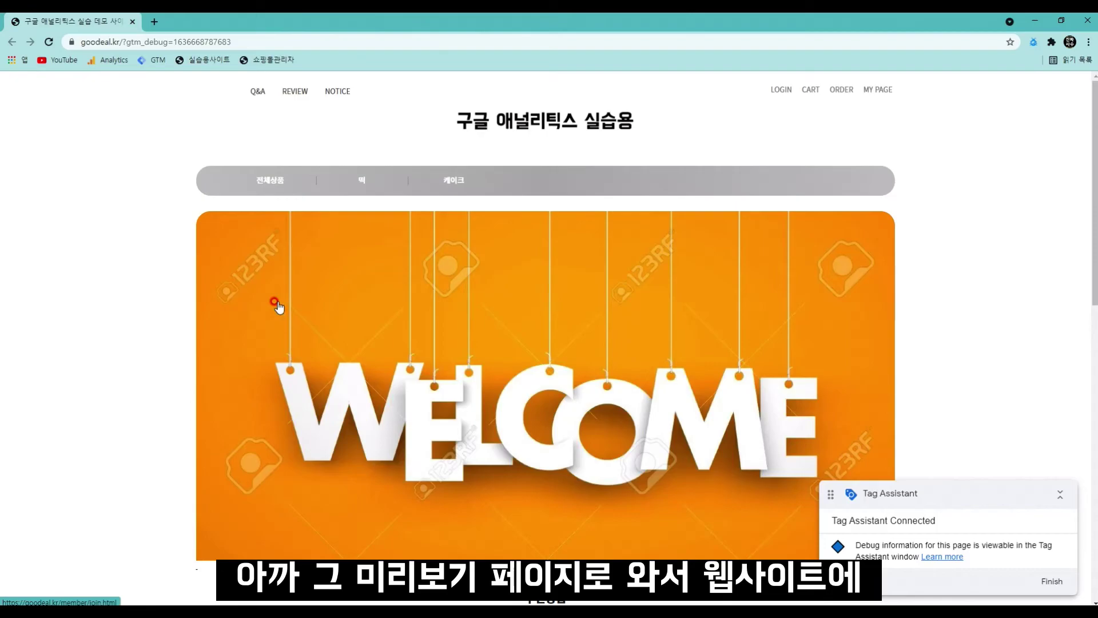
- Inspect the shop's preview home page and the 쫀득한 마카롱 product page for display problems in desktop view
scroll(603, 289, "down", 10)
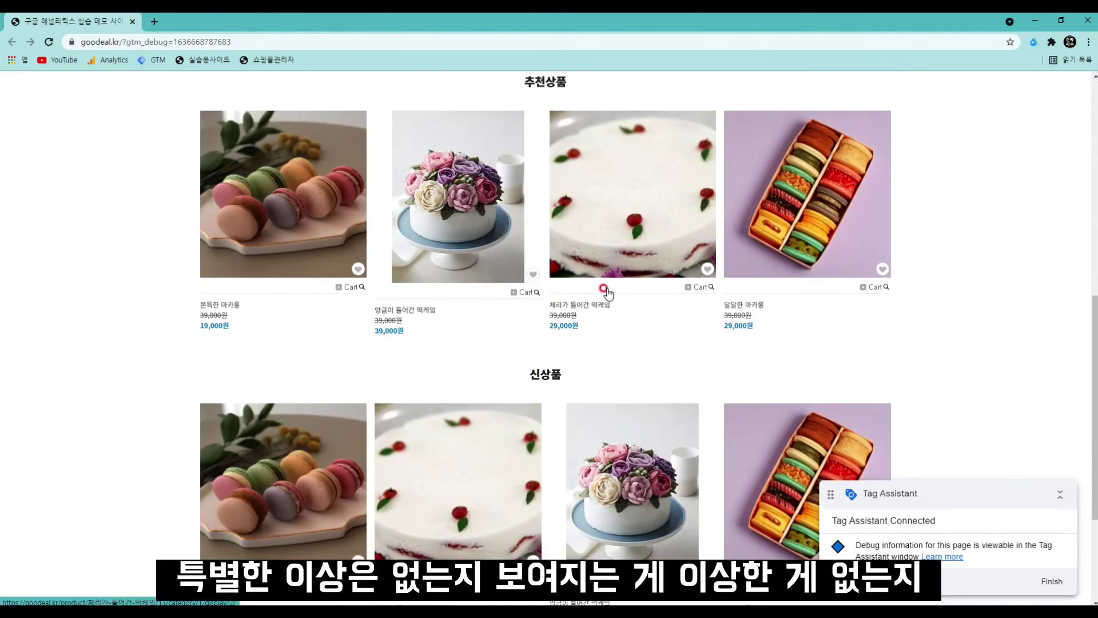
scroll(604, 289, "down", 3)
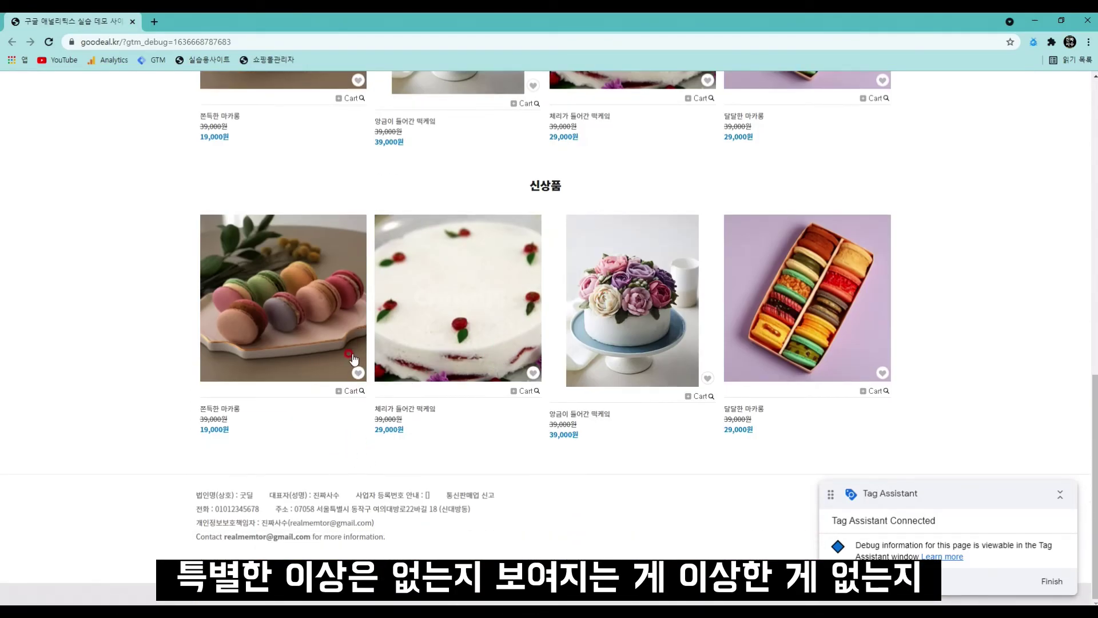
scroll(353, 359, "up", 5)
left_click(314, 323)
scroll(532, 292, "down", 15)
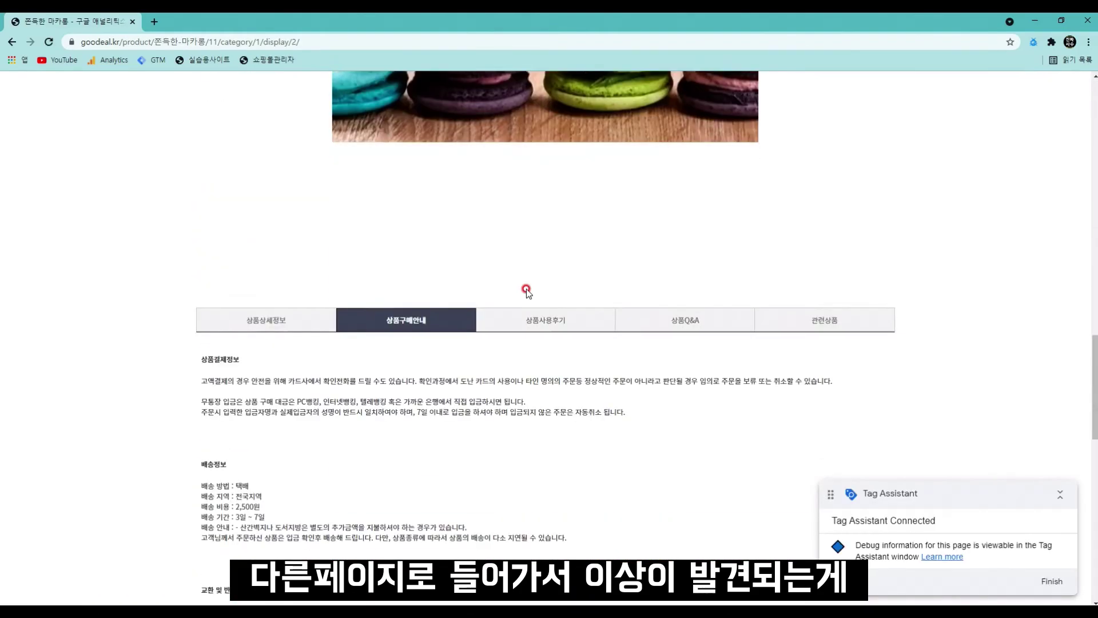
scroll(526, 289, "down", 10)
scroll(545, 318, "up", 20)
scroll(546, 318, "up", 10)
- Switch the product page to mobile device emulation in the developer tools and inspect its layout for display problems
key("F12")
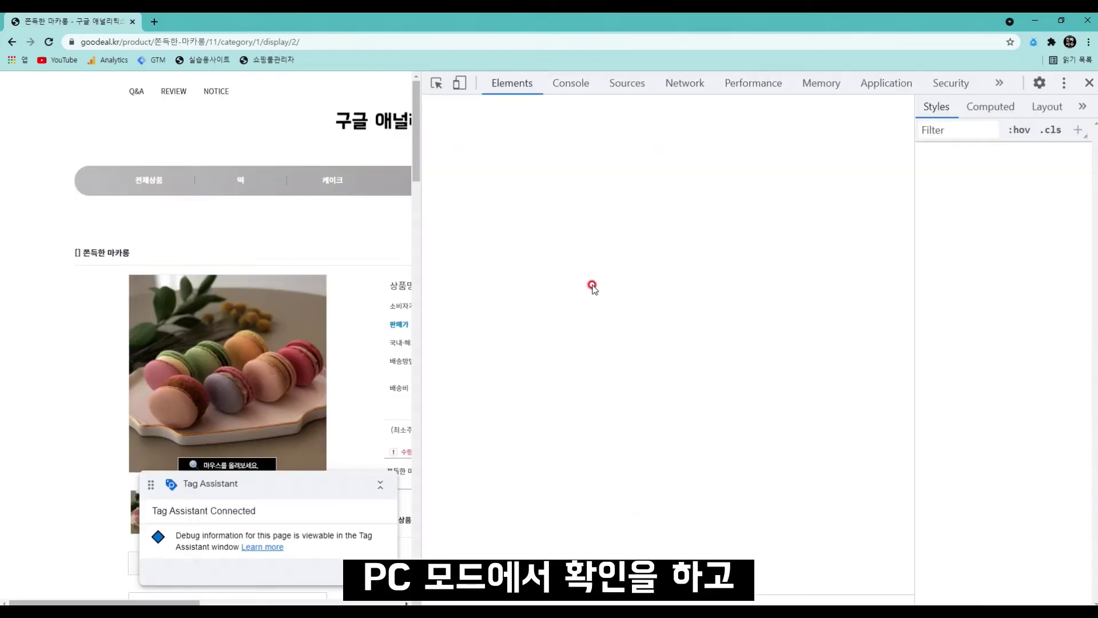
left_click(458, 82)
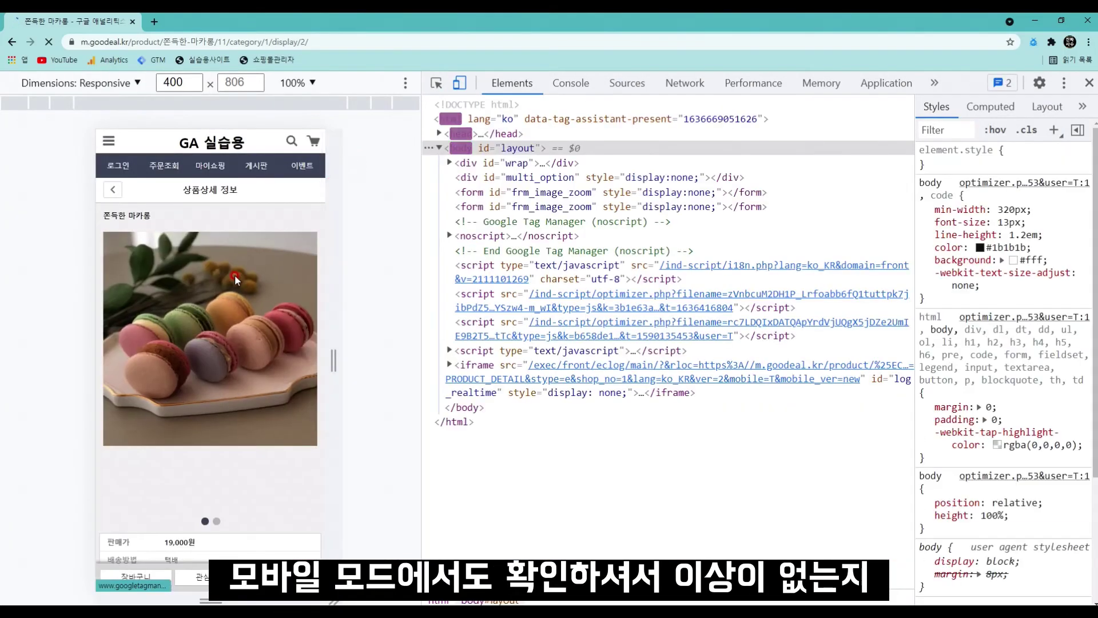
scroll(232, 272, "down", 15)
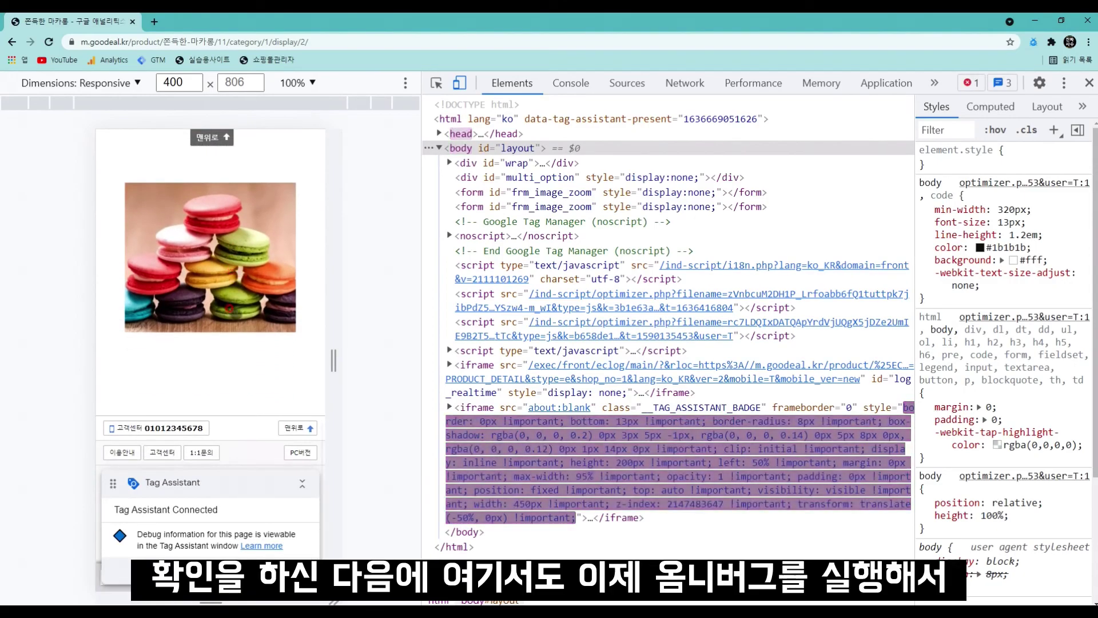
scroll(229, 340, "up", 14)
- Open Omnibug for the mobile product page and reload the page to inspect its tracking requests
left_click(935, 84)
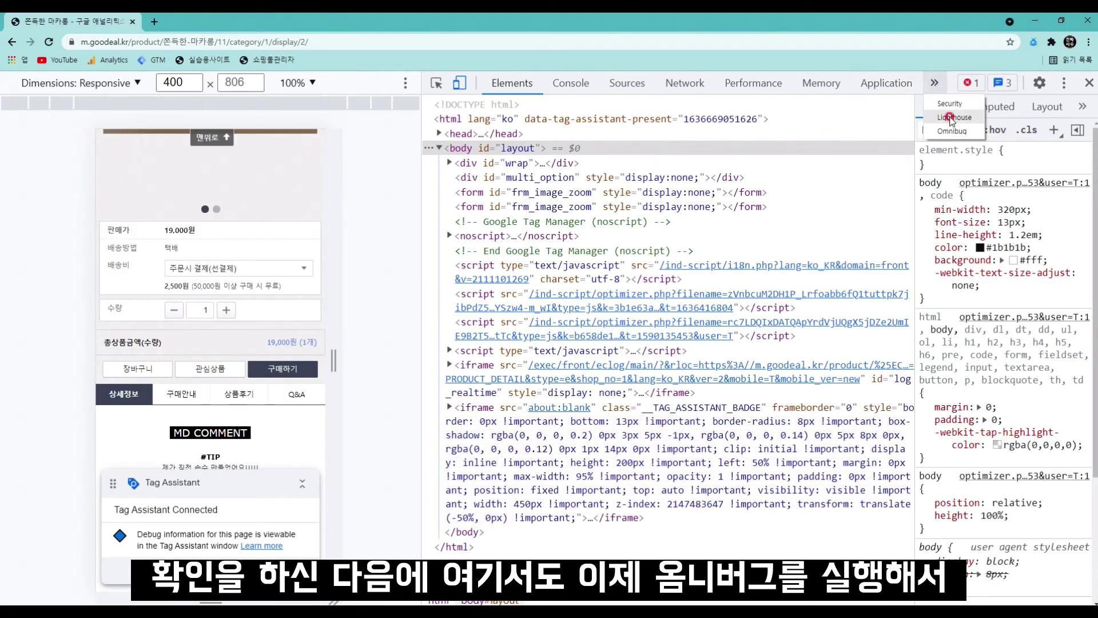
left_click(951, 129)
key("F5")
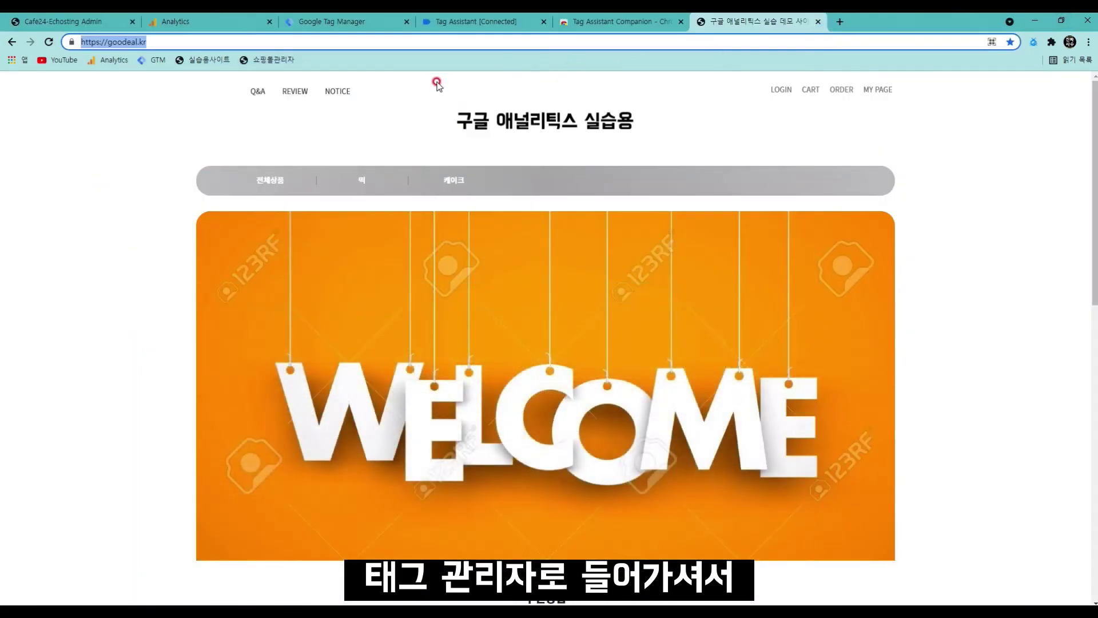
- Publish the Tag Manager workspace changes as version "20211112 - Ver1.0" with the description "구글 애널리틱스 기본 페이지뷰 태그 적용"
left_click(326, 28)
left_click(1030, 150)
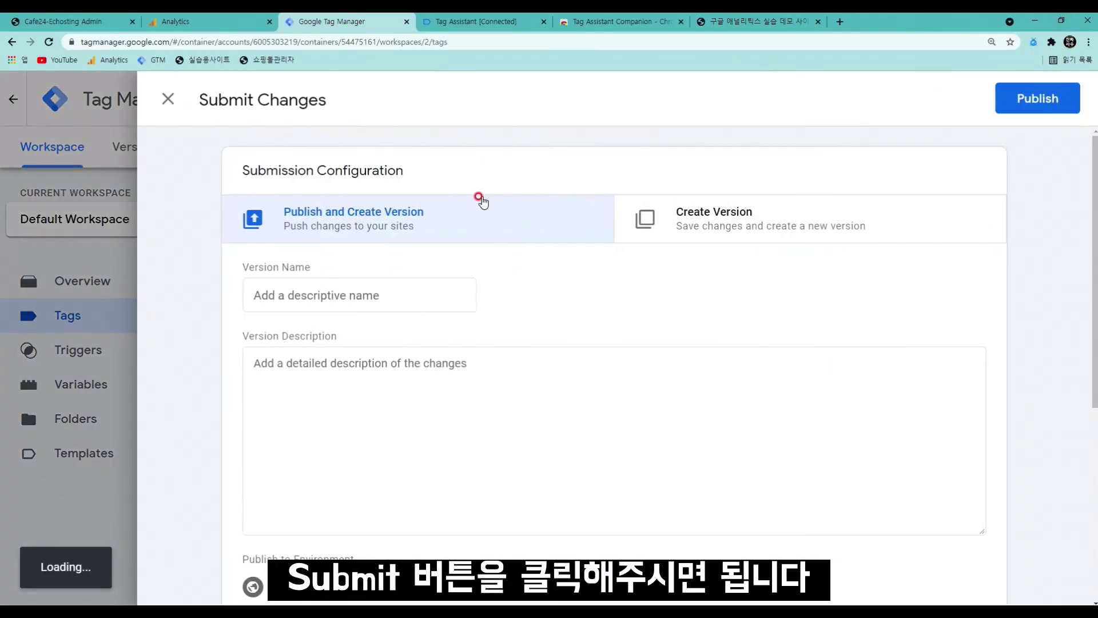
left_click(330, 299)
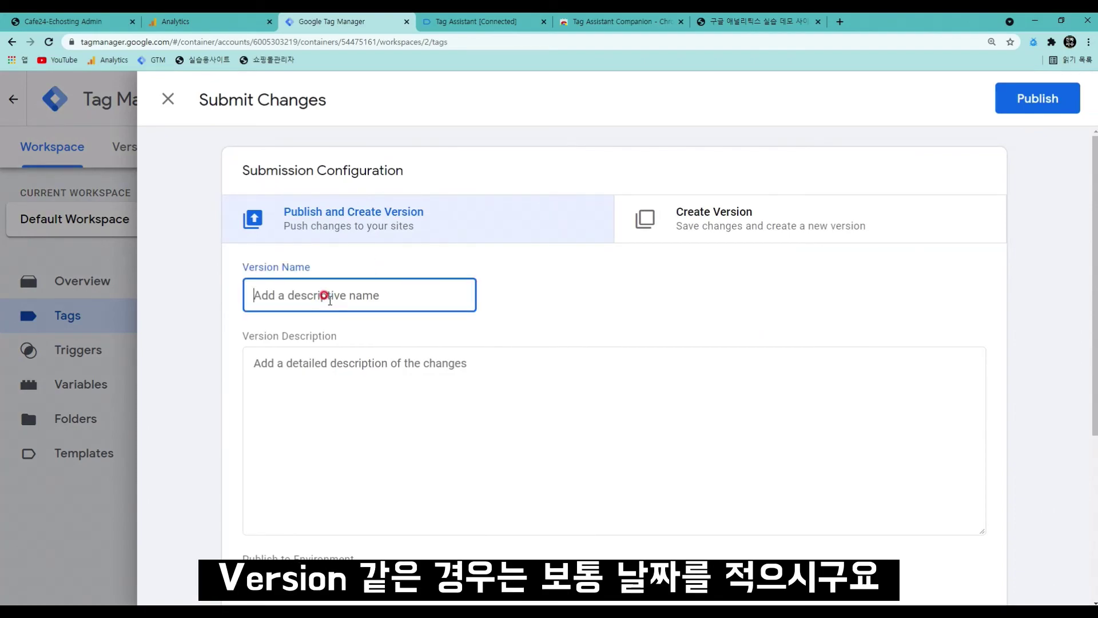
type("20211112 - Ver1.0")
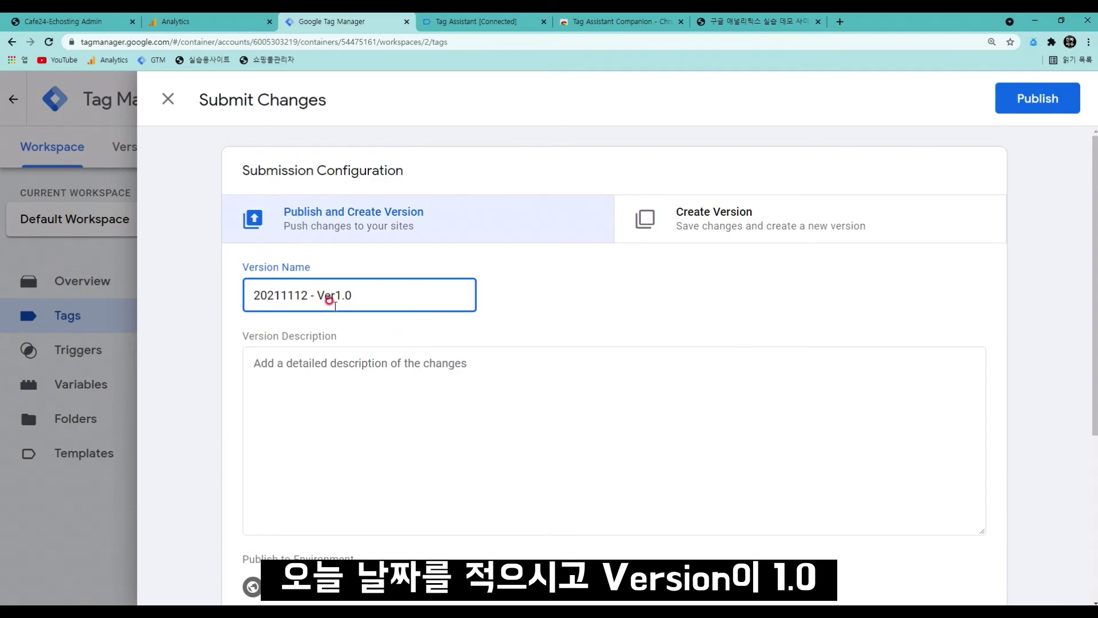
left_click(424, 424)
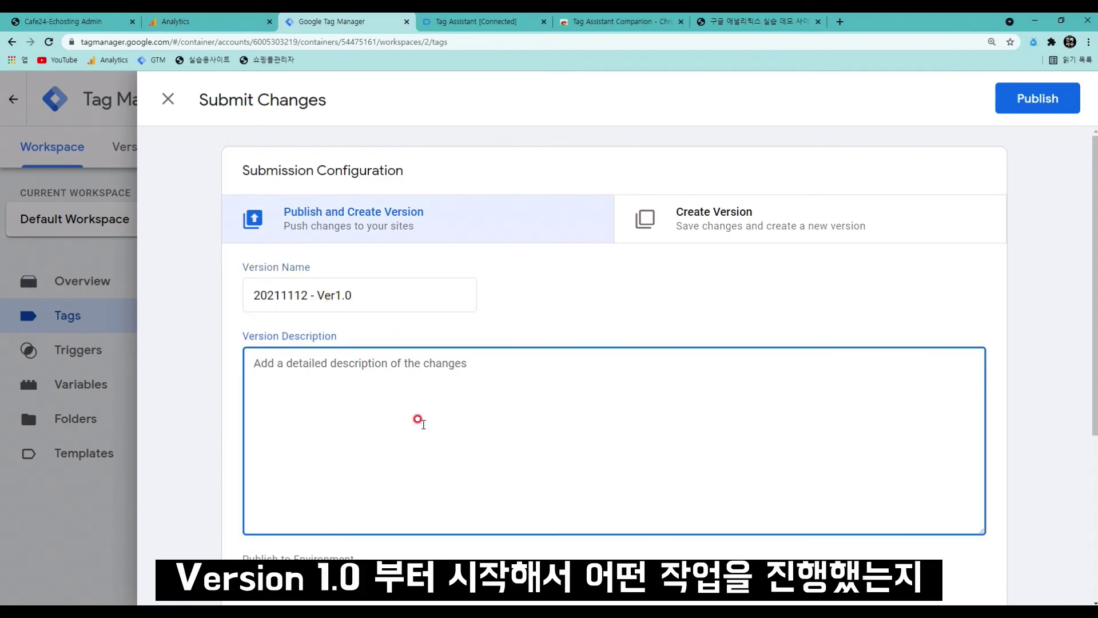
type("구그")
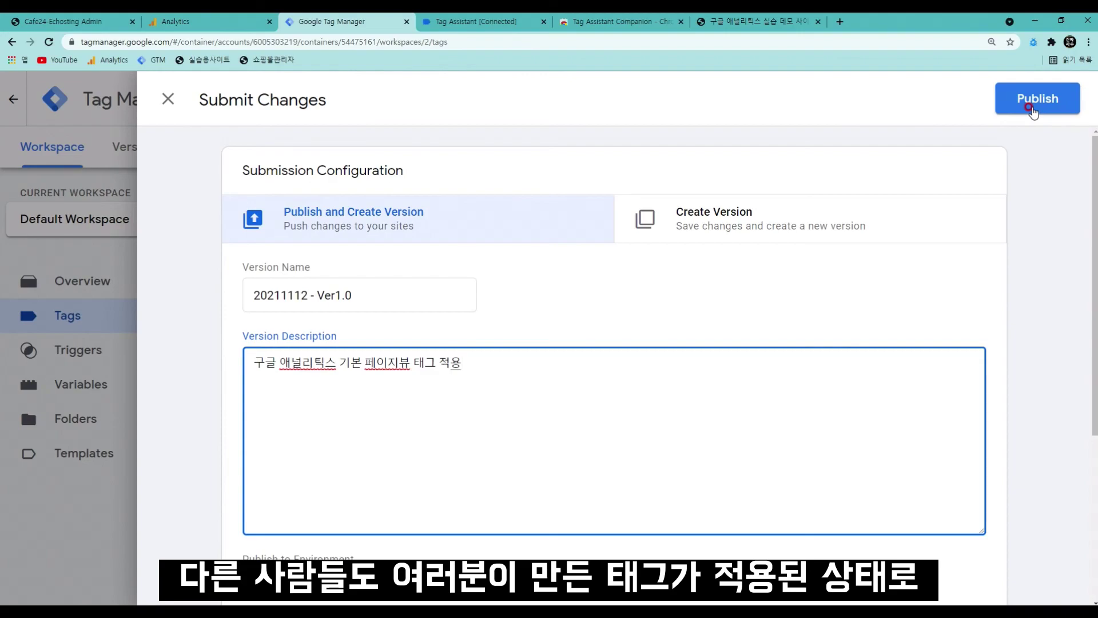
left_click(1033, 109)
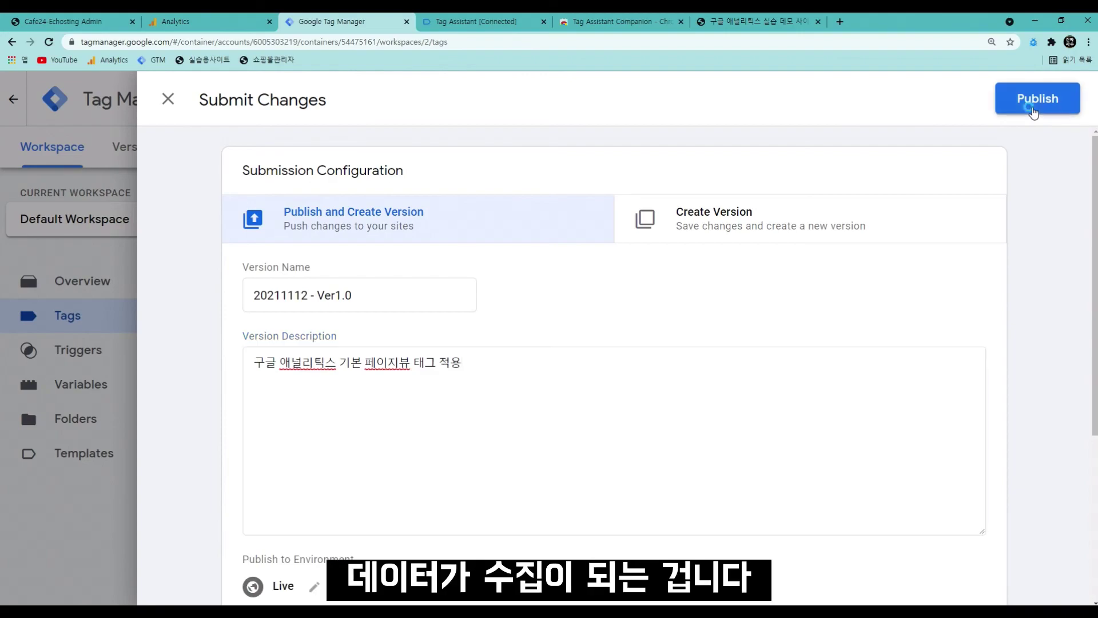